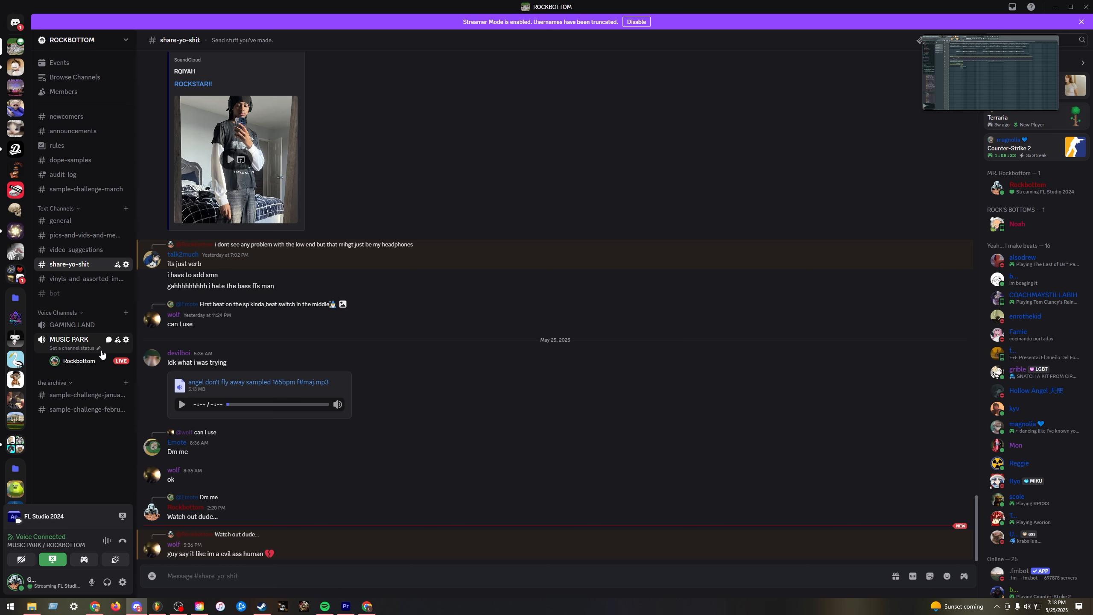
Step: Switch to YouTube Studio and review the channel dashboard and the monetization eligibility progress under Earn
click(157, 606)
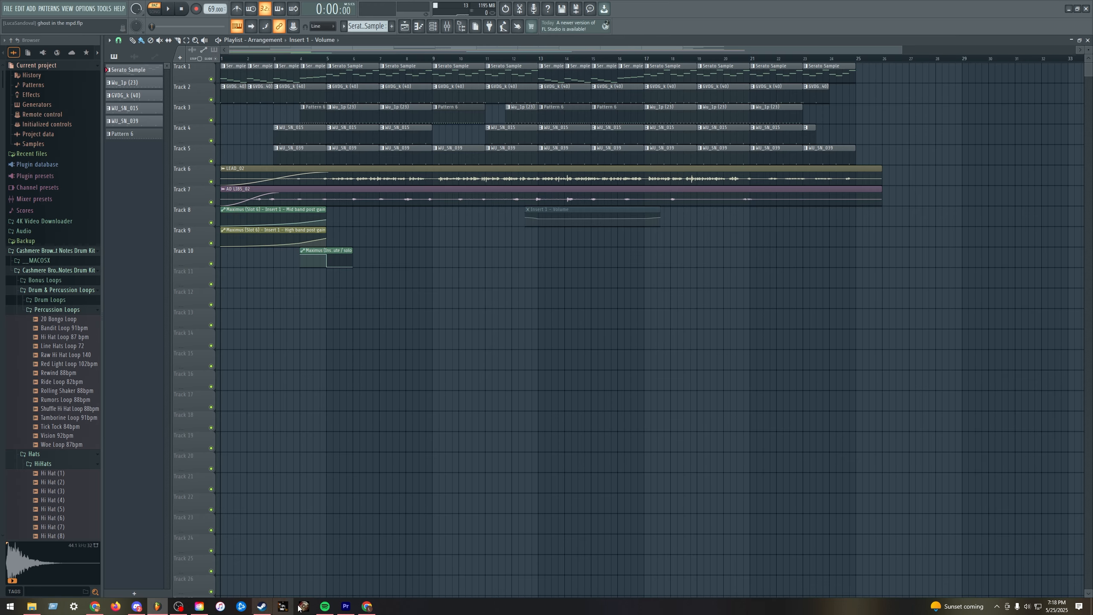
click(371, 606)
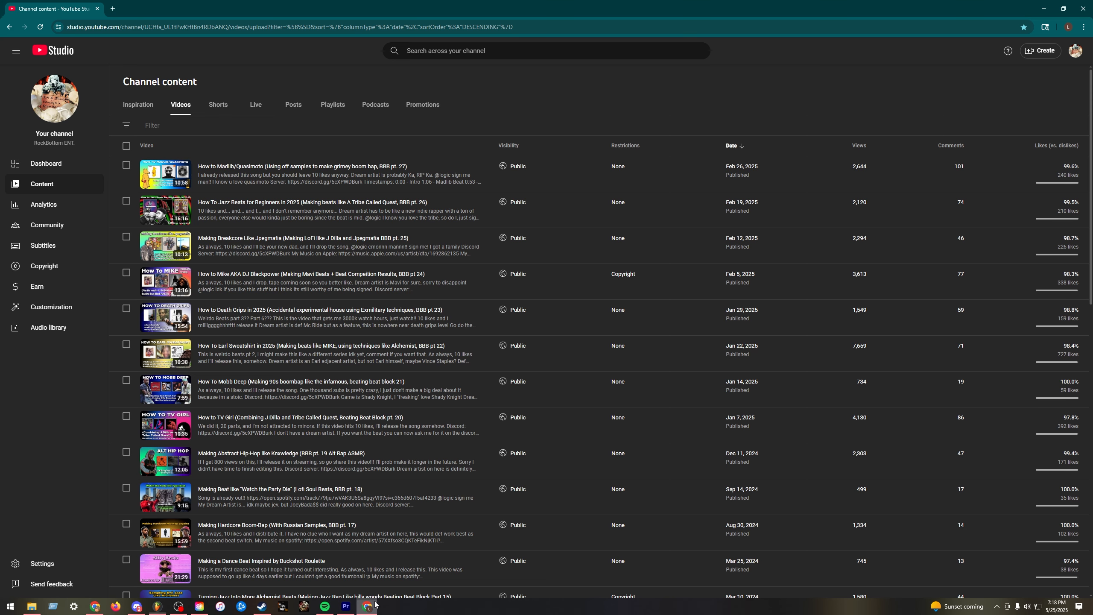
click(64, 164)
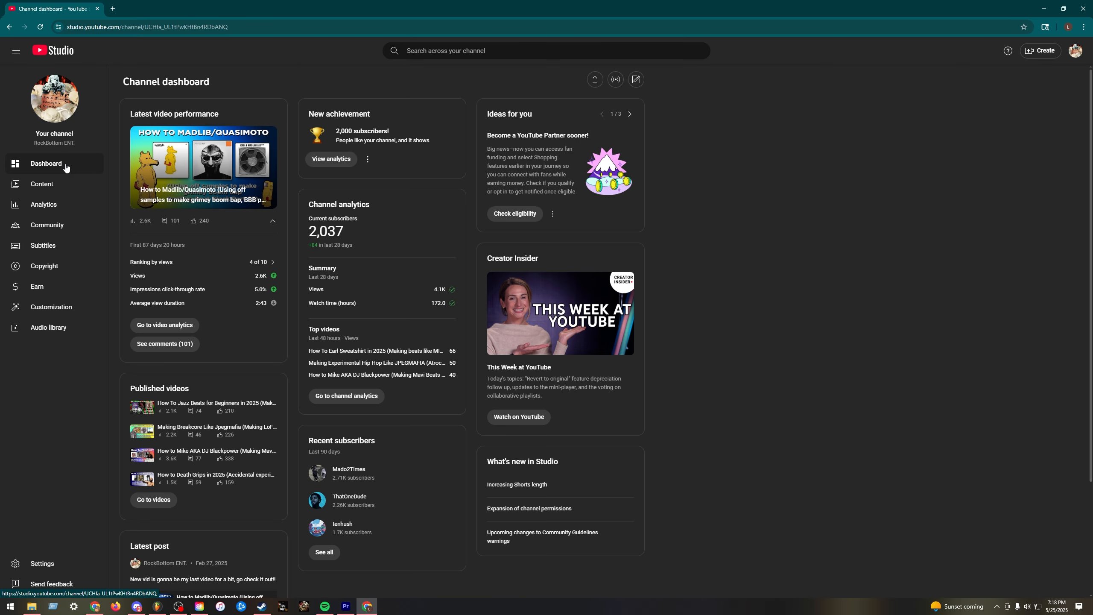
click(52, 288)
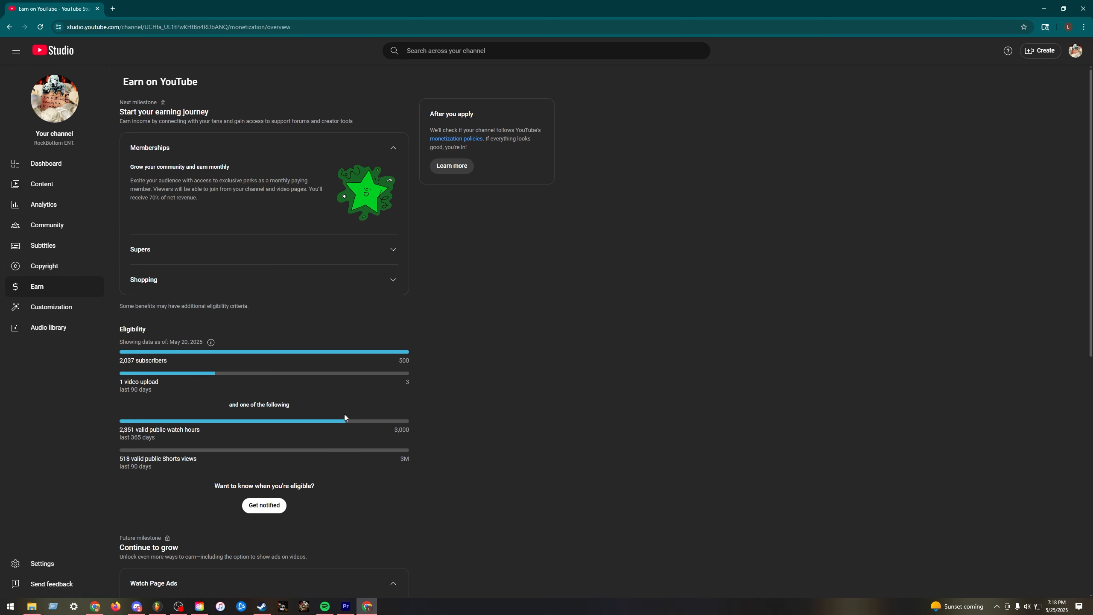
scroll(159, 435, down, 8)
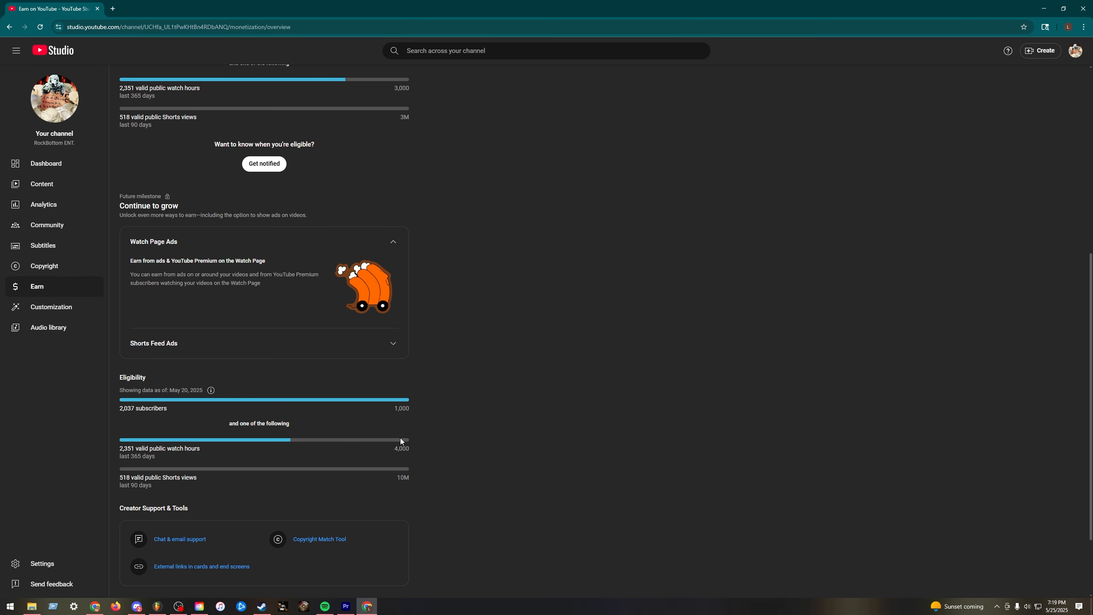
click(29, 164)
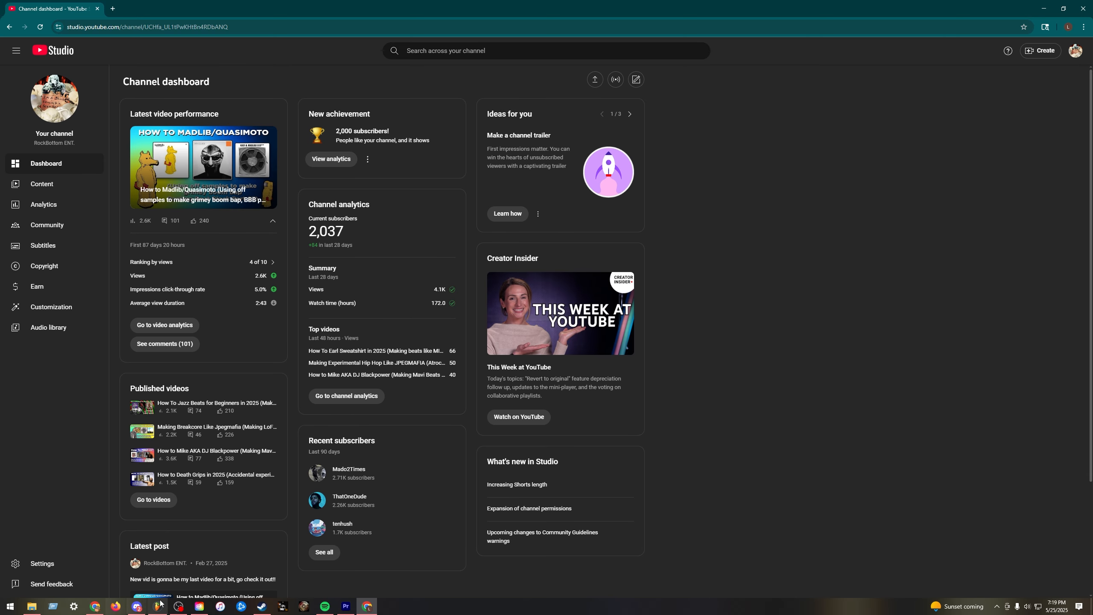
Step: Return to the FL Studio playlist and zoom in horizontally on the arrangement
click(346, 606)
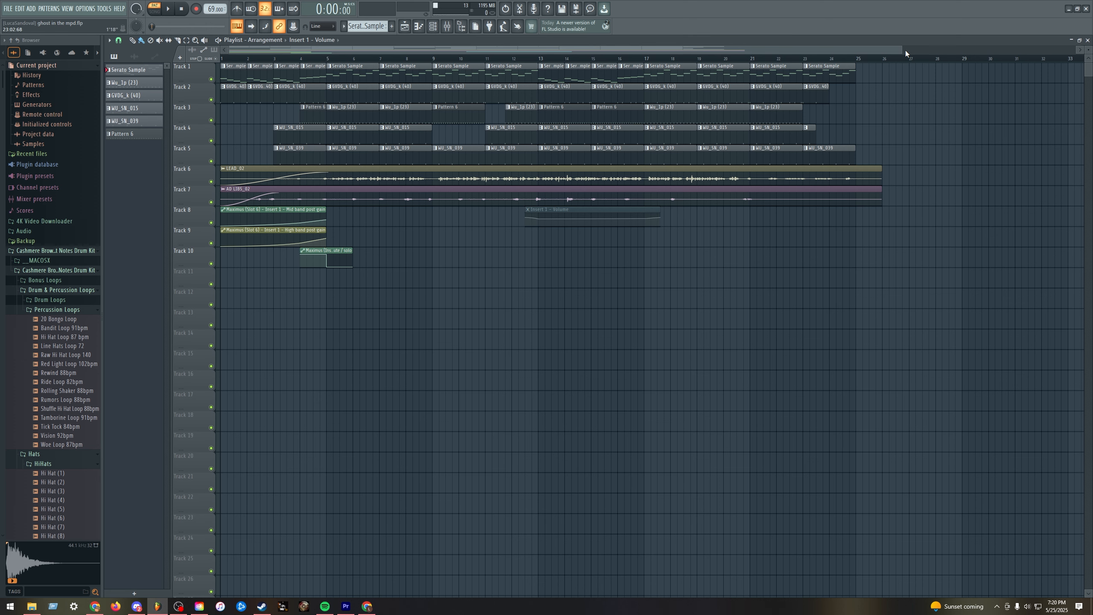
drag(902, 50, 776, 51)
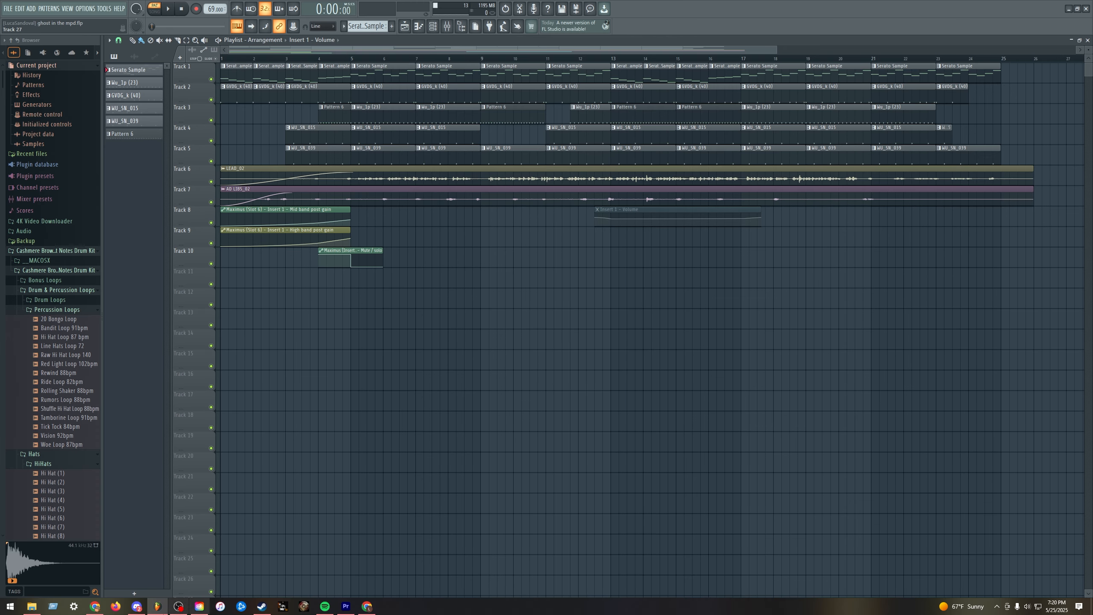
Step: Switch to Discord, search the share-yo-shit channel for sound files sorted by oldest, play CAYMAN X REDHANDS.wav, and clear the search
click(137, 606)
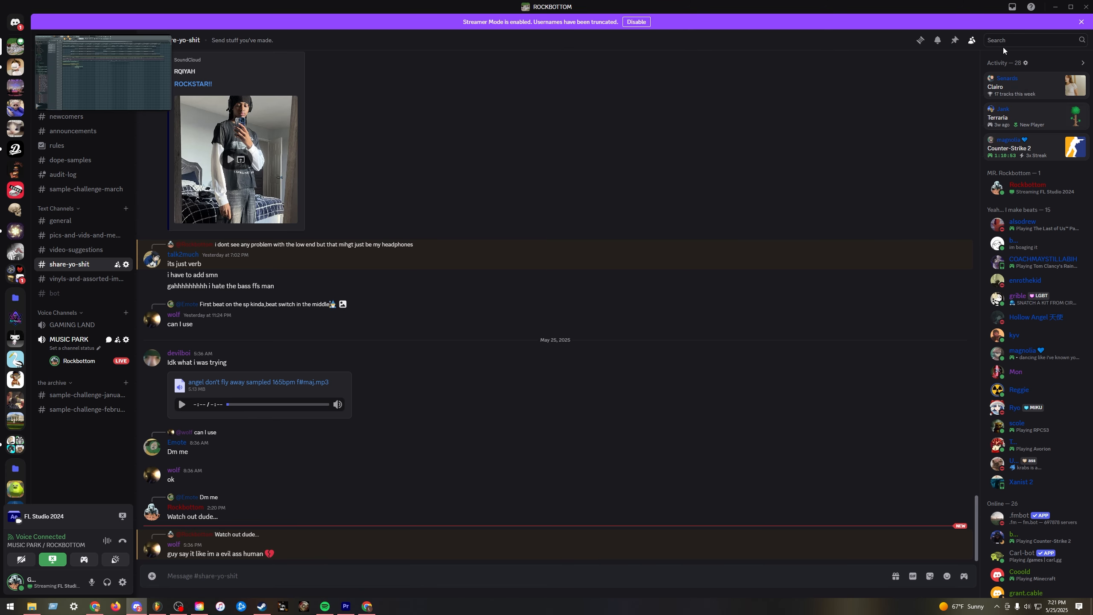
click(1002, 45)
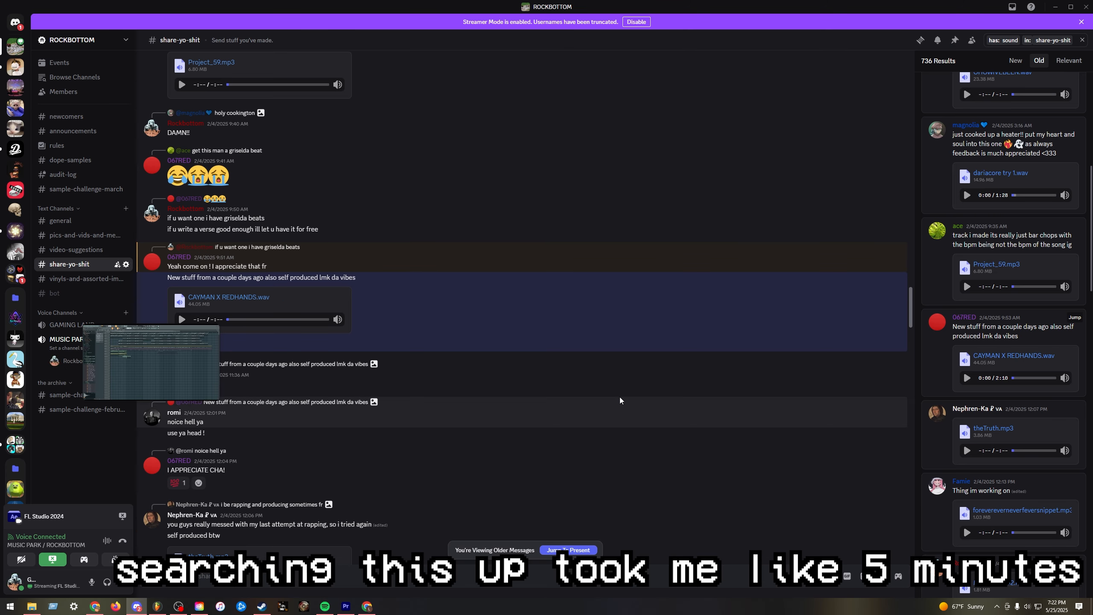
scroll(572, 406, up, 2)
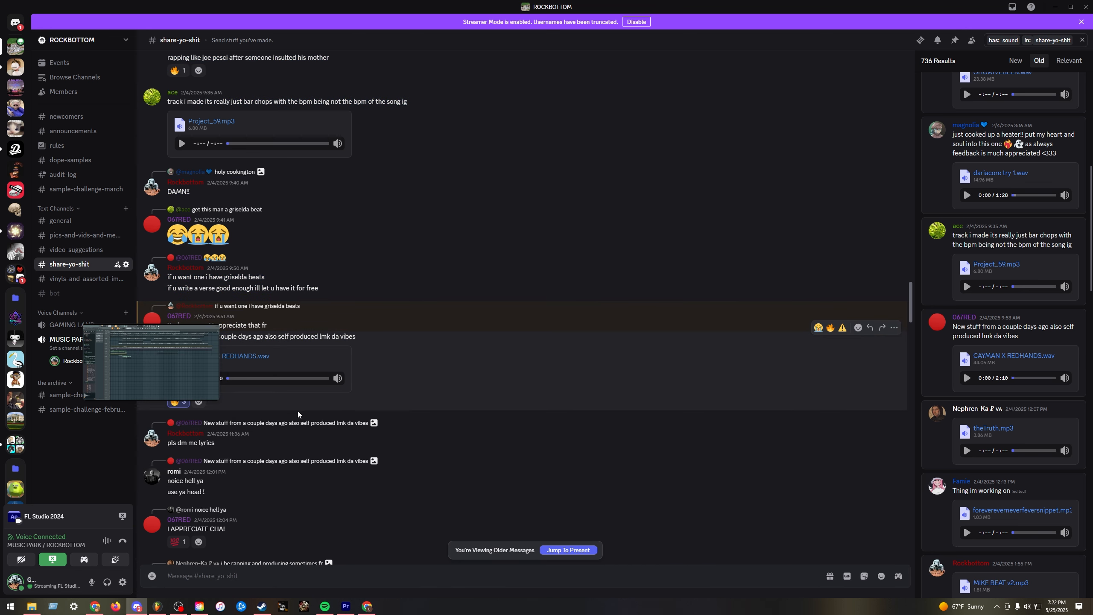
scroll(285, 373, up, 2)
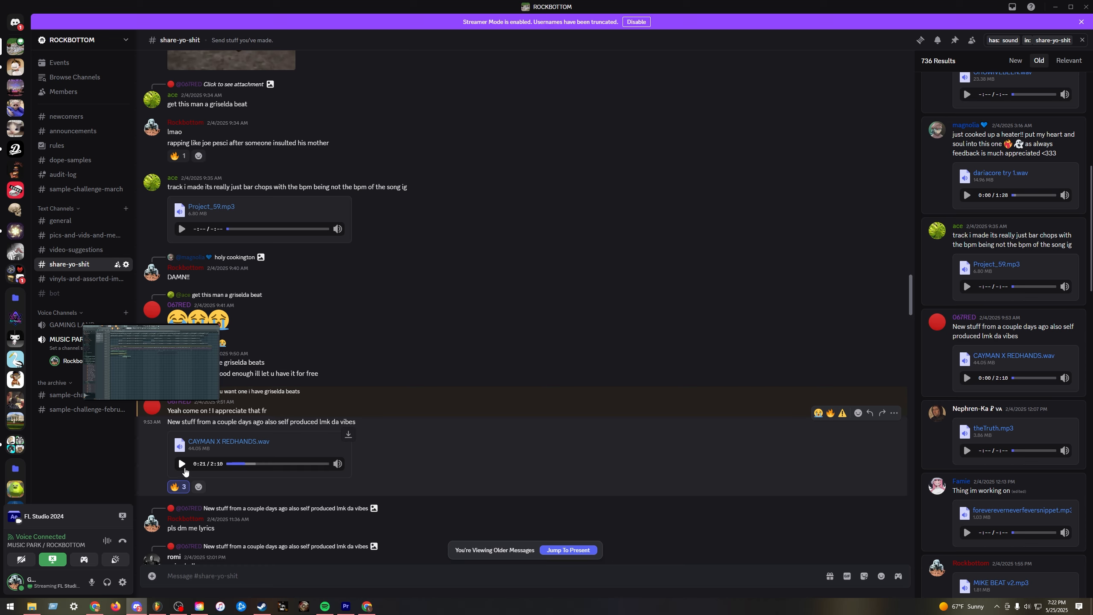
scroll(348, 443, down, 3)
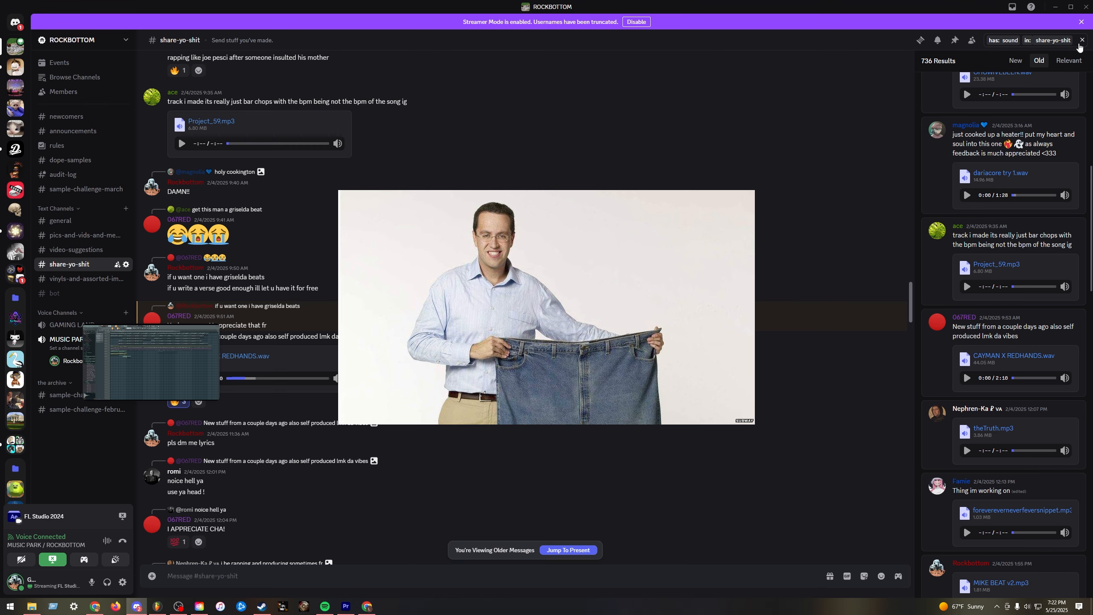
click(1081, 41)
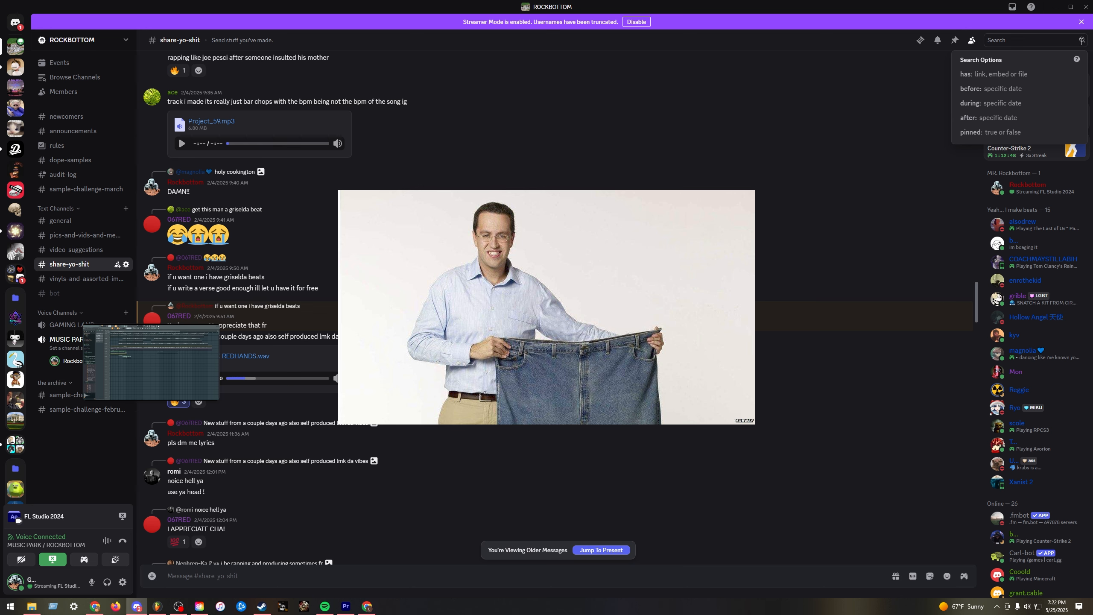
Step: Switch to FL Studio and open the It All Depends on You audio clip in Edison
click(157, 606)
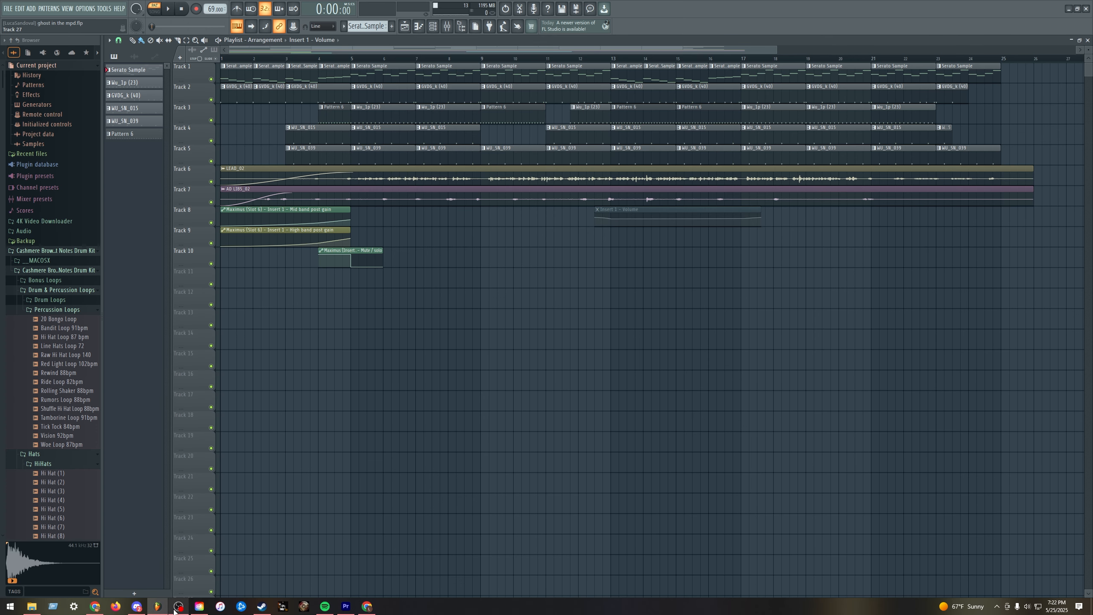
mouse_move(173, 610)
click(134, 56)
double_click(134, 71)
right_click(293, 284)
click(326, 331)
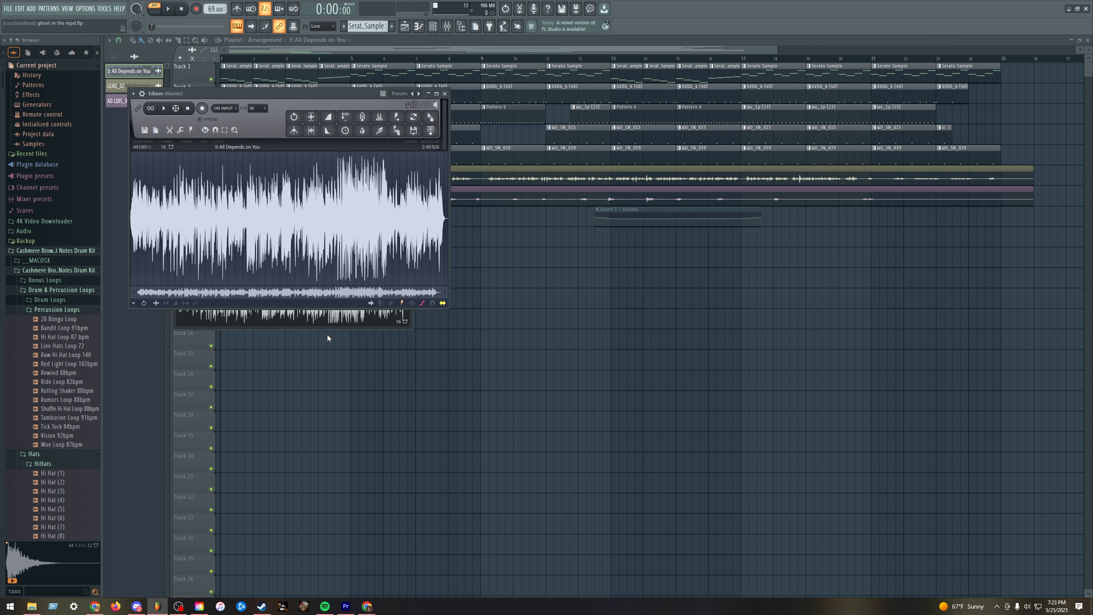
Step: Trim the ends of the It All Depends on You sample in Edison and enlarge the editor window
scroll(194, 240, up, 3)
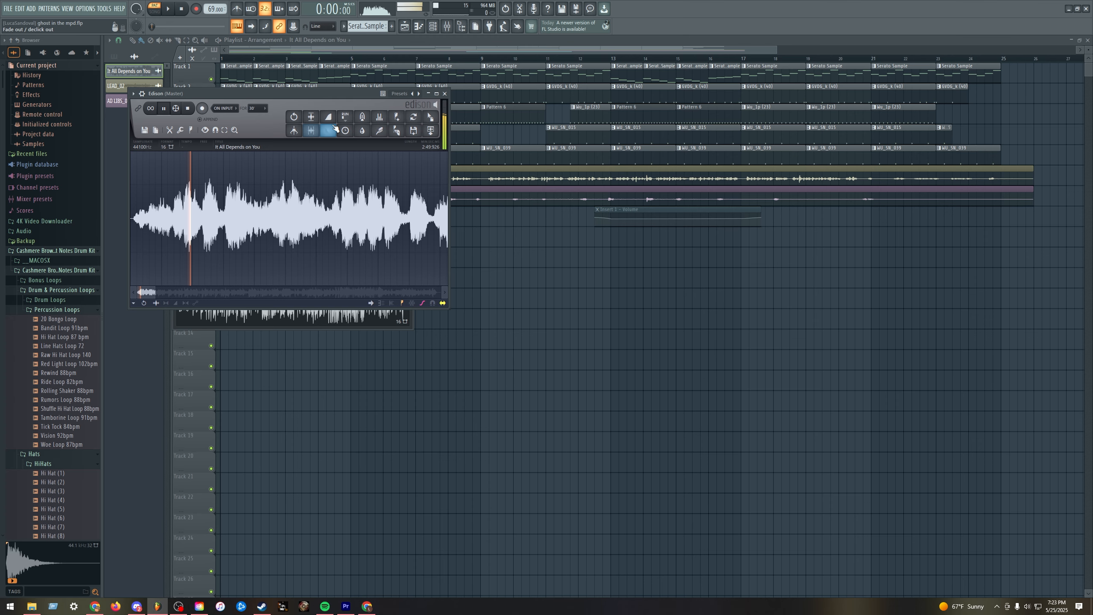
click(312, 131)
scroll(225, 241, down, 1)
scroll(225, 241, down, 1)
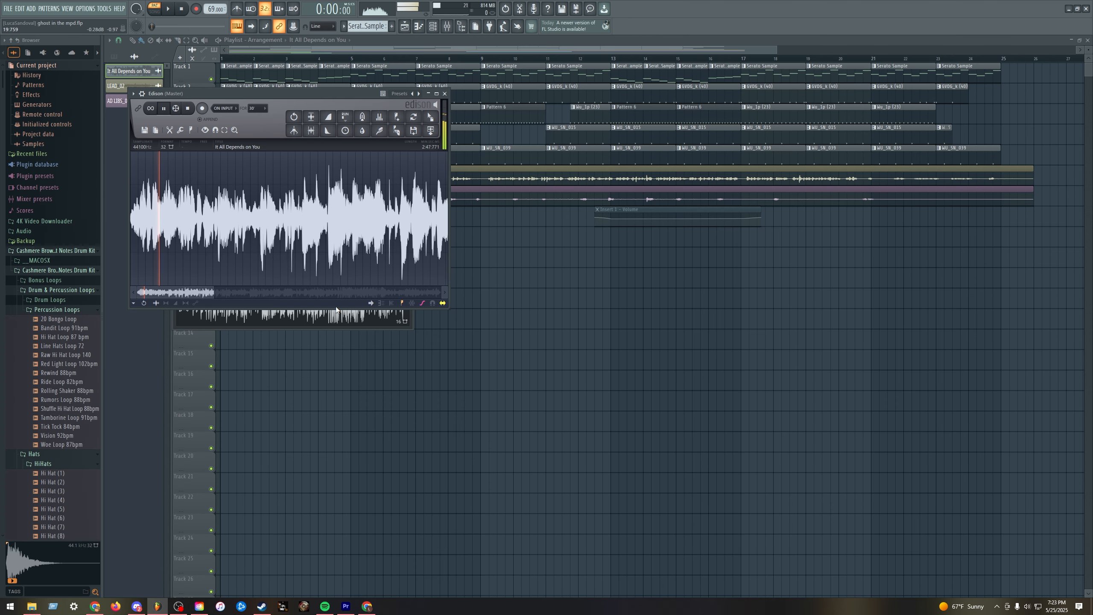
drag(448, 308, 890, 375)
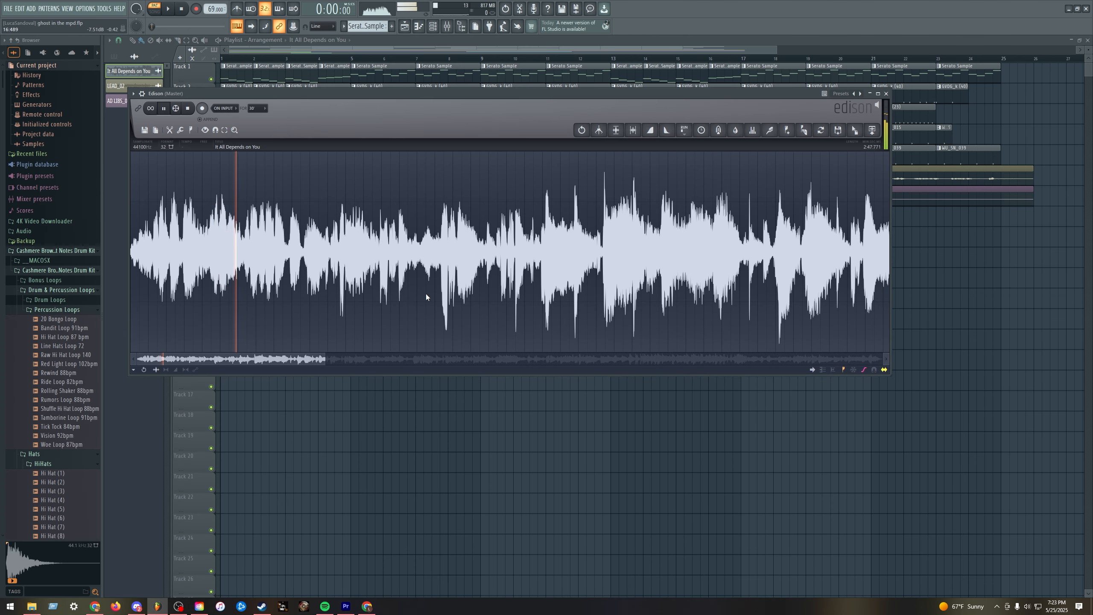
scroll(425, 294, down, 2)
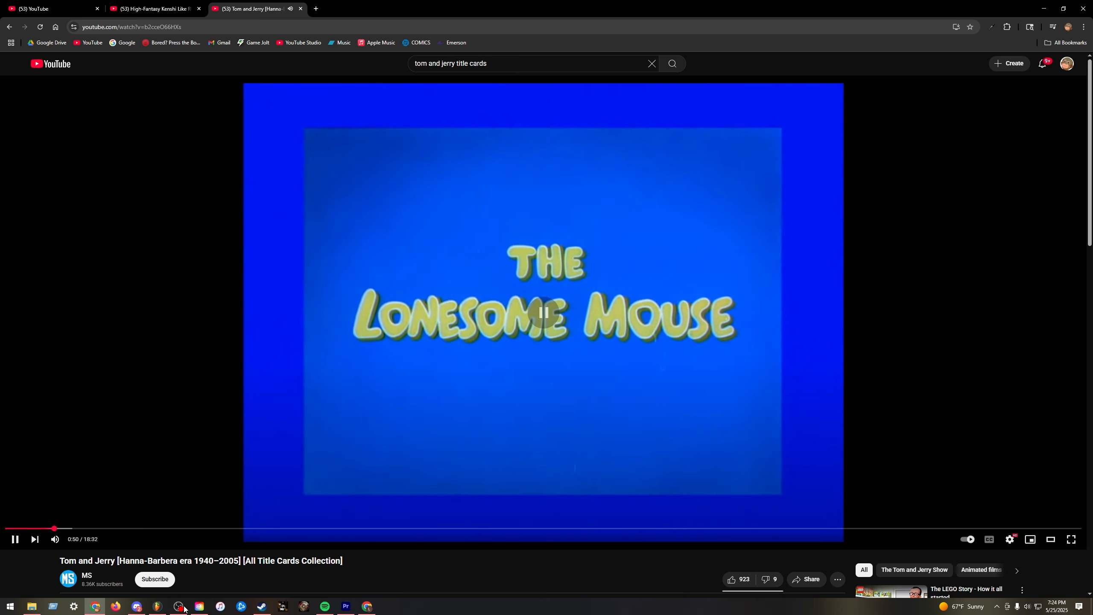
Step: Switch back to FL Studio and play part of the It All Depends on You sample in Edison
click(157, 608)
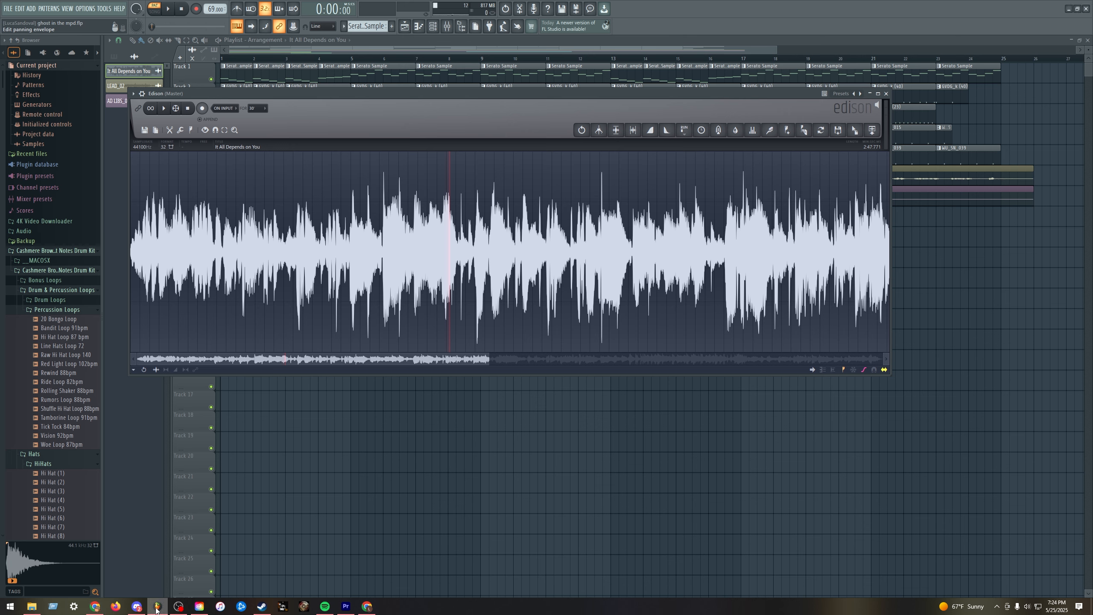
key(space)
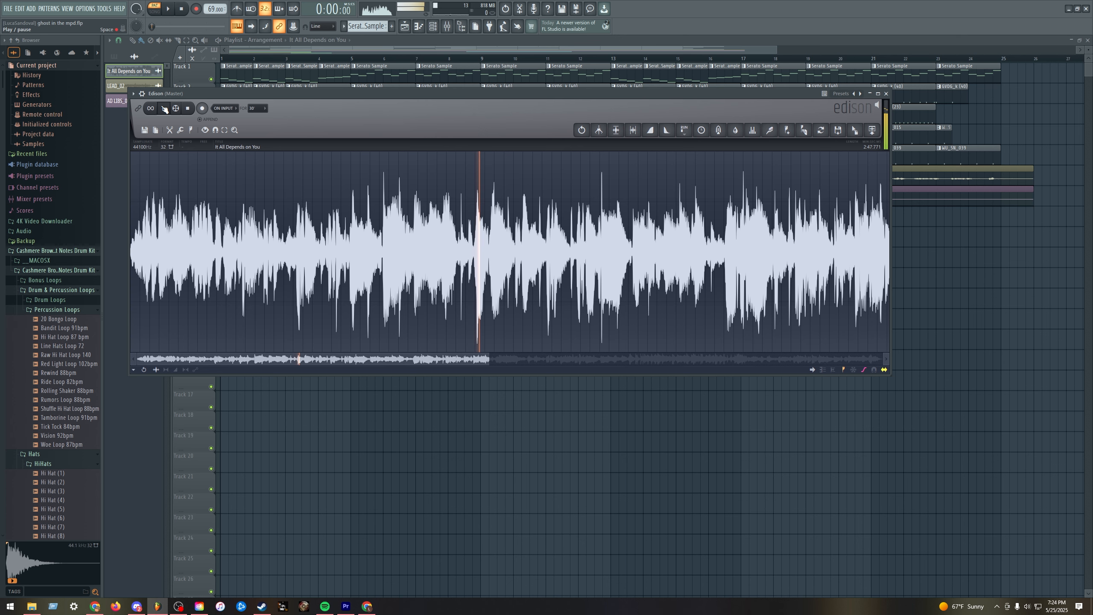
key(space)
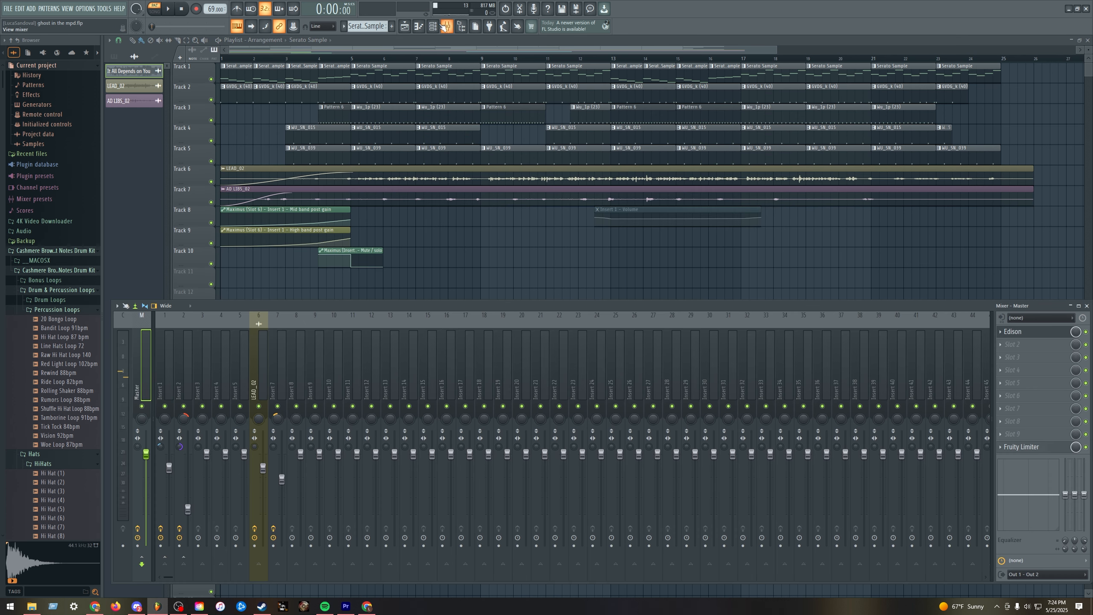
Step: Open the Serato Sample channel from the Channel rack and examine the sliced waveform of It All Depends on You up close
click(434, 27)
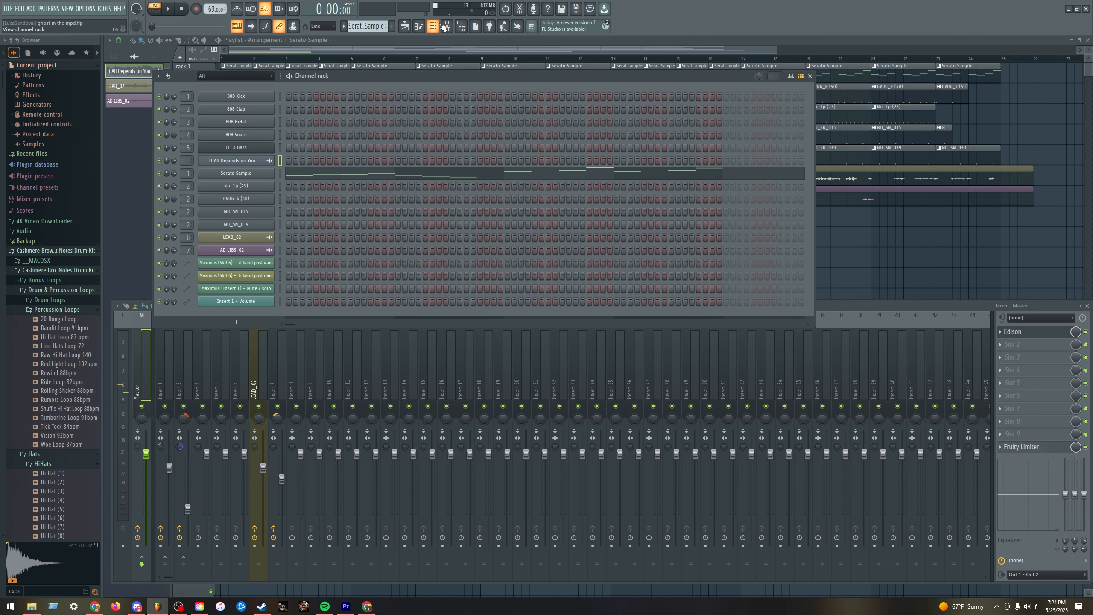
click(258, 174)
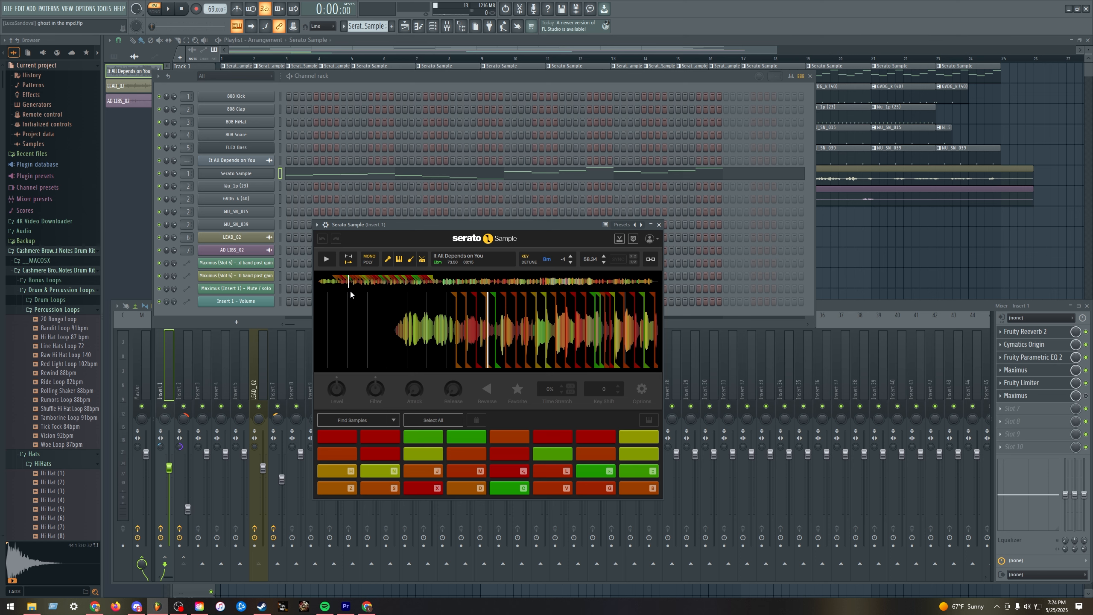
mouse_move(471, 319)
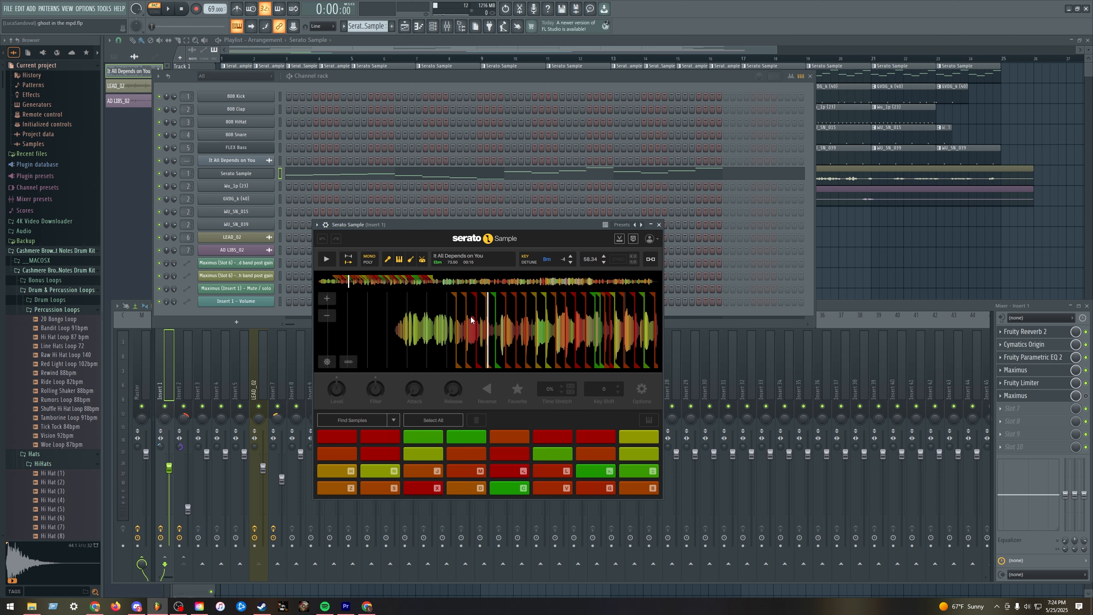
mouse_move(390, 286)
mouse_down()
mouse_move(407, 286)
mouse_move(359, 285)
mouse_move(394, 298)
mouse_up()
scroll(473, 324, up, 5)
scroll(473, 324, down, 5)
scroll(472, 324, up, 5)
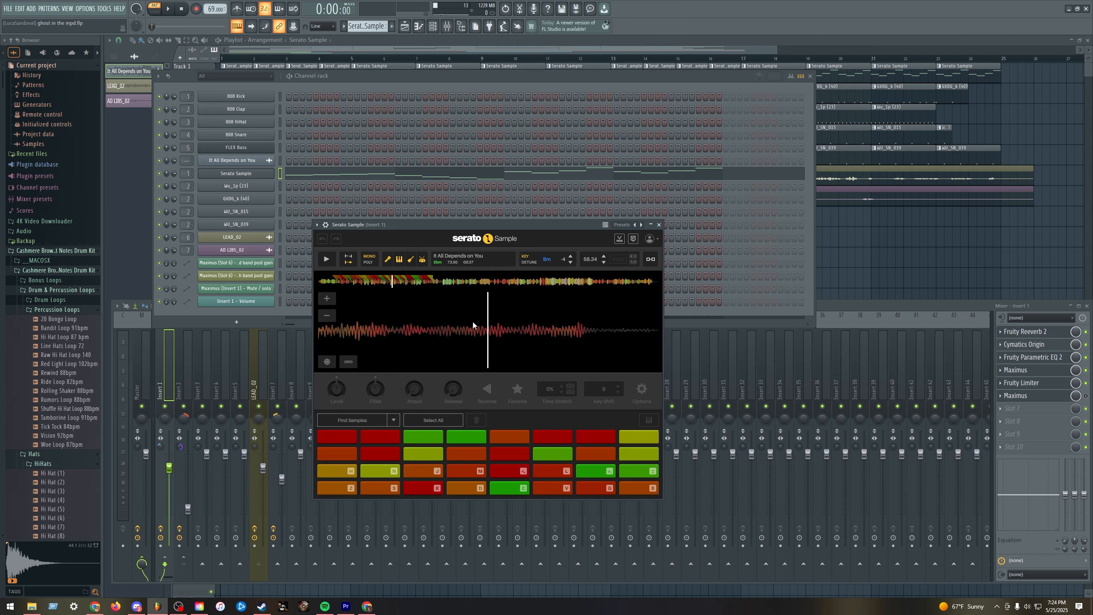
scroll(472, 325, down, 5)
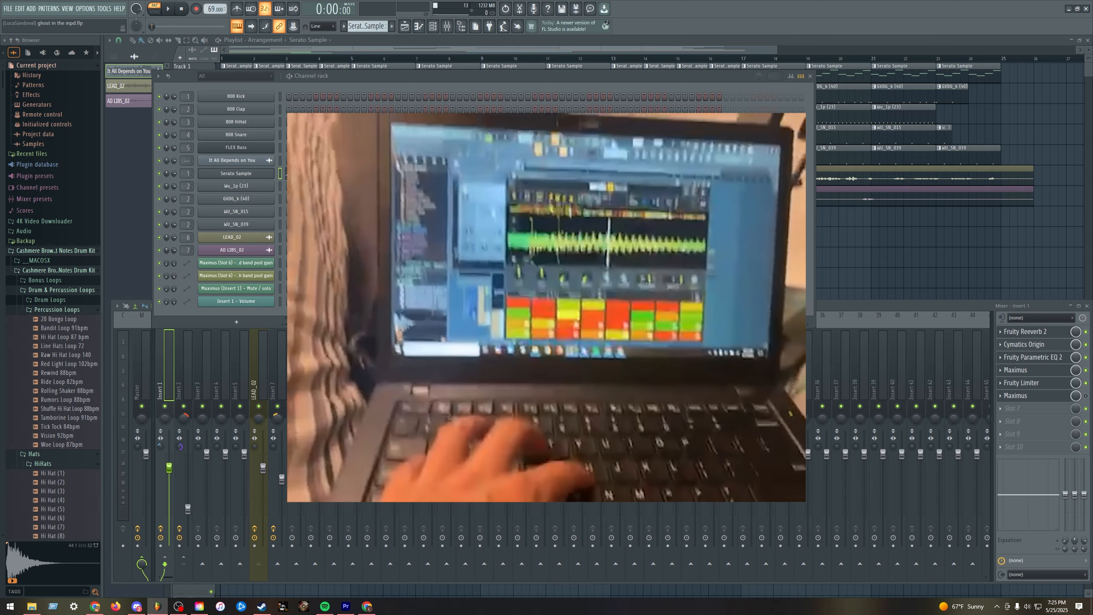
drag(401, 277, 383, 289)
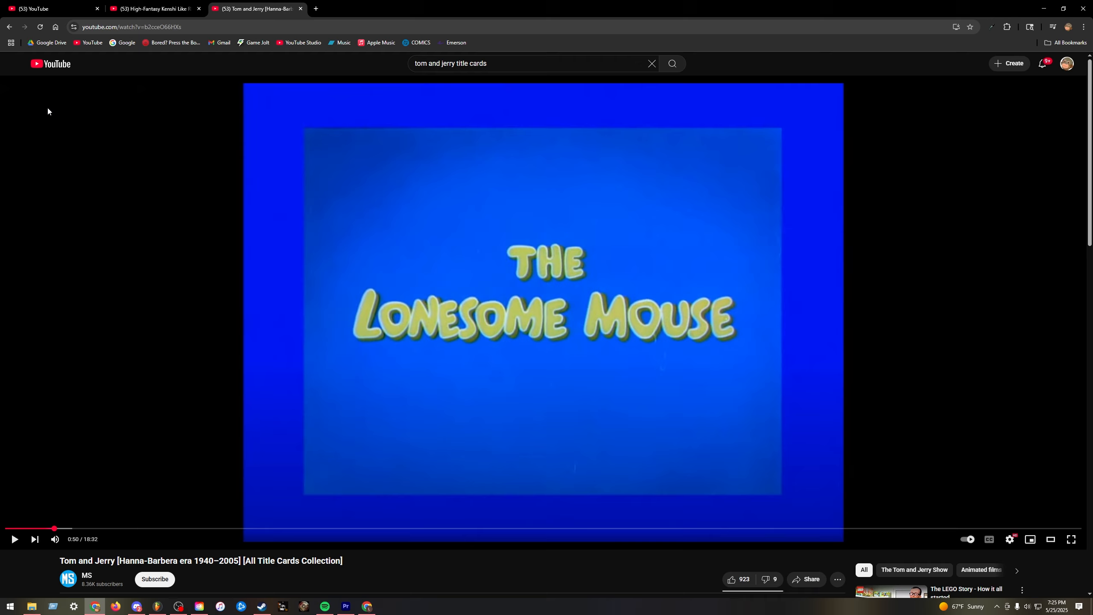
Step: Switch to the YouTube home page, find Praxi Plays in the full subscription list, and open that channel's videos
click(47, 8)
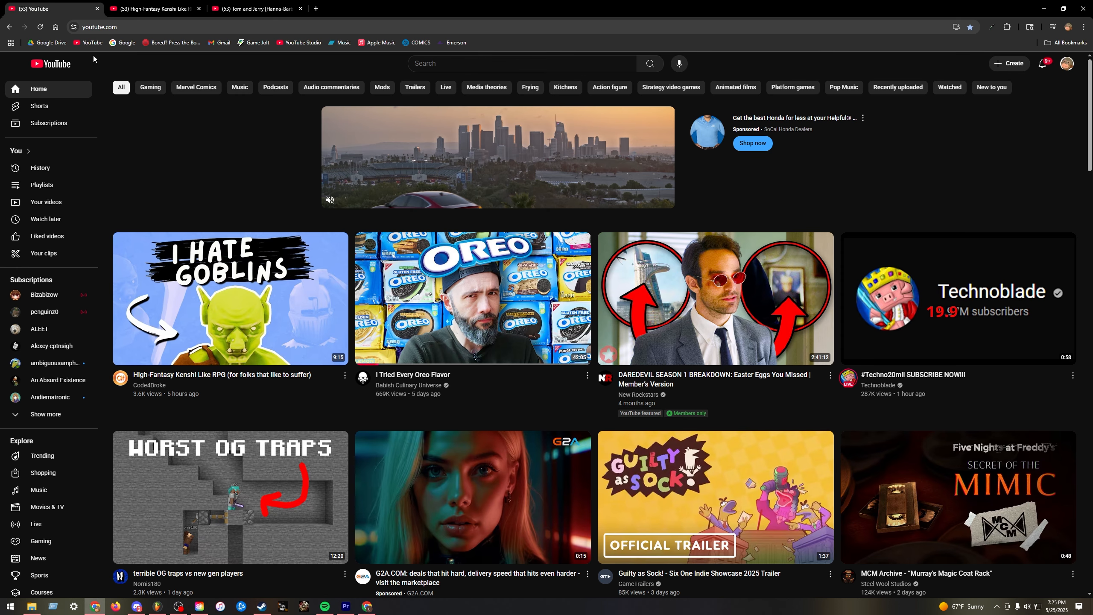
click(48, 413)
scroll(43, 400, down, 10)
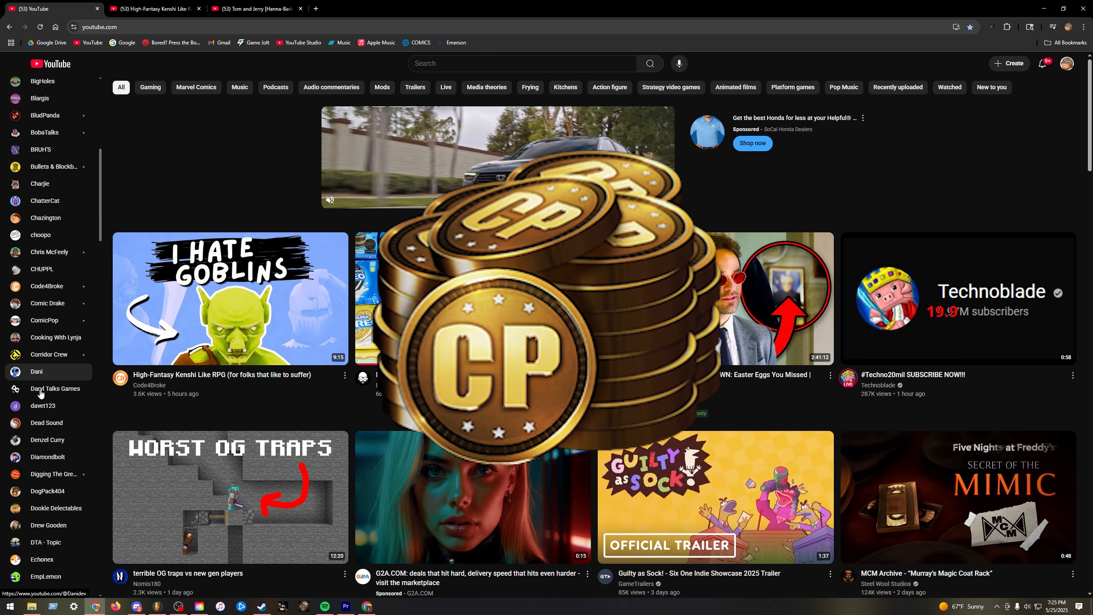
scroll(41, 401, down, 10)
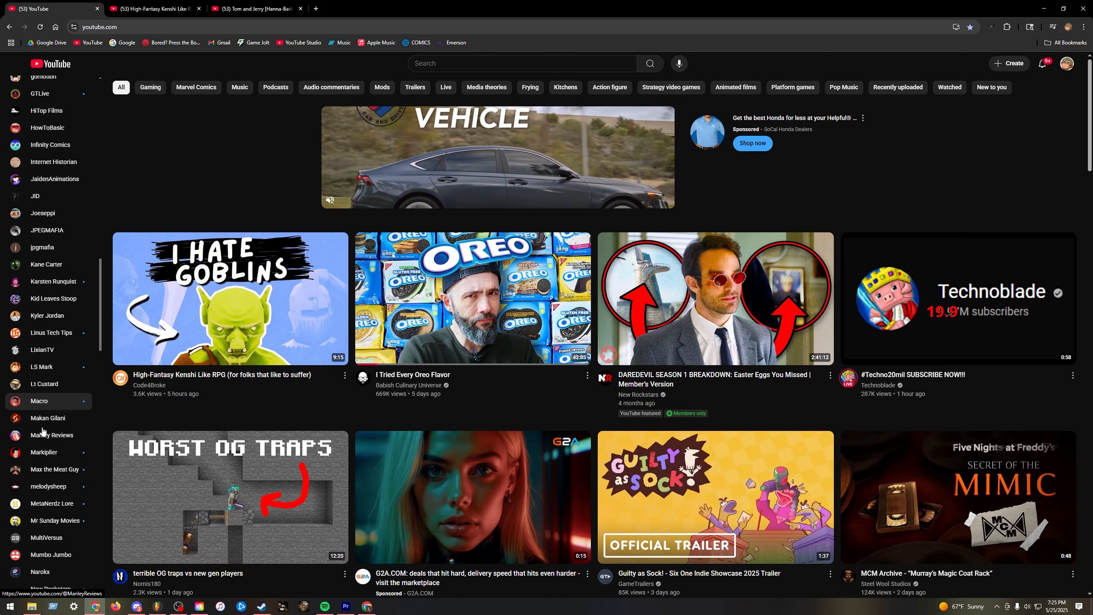
scroll(43, 430, down, 4)
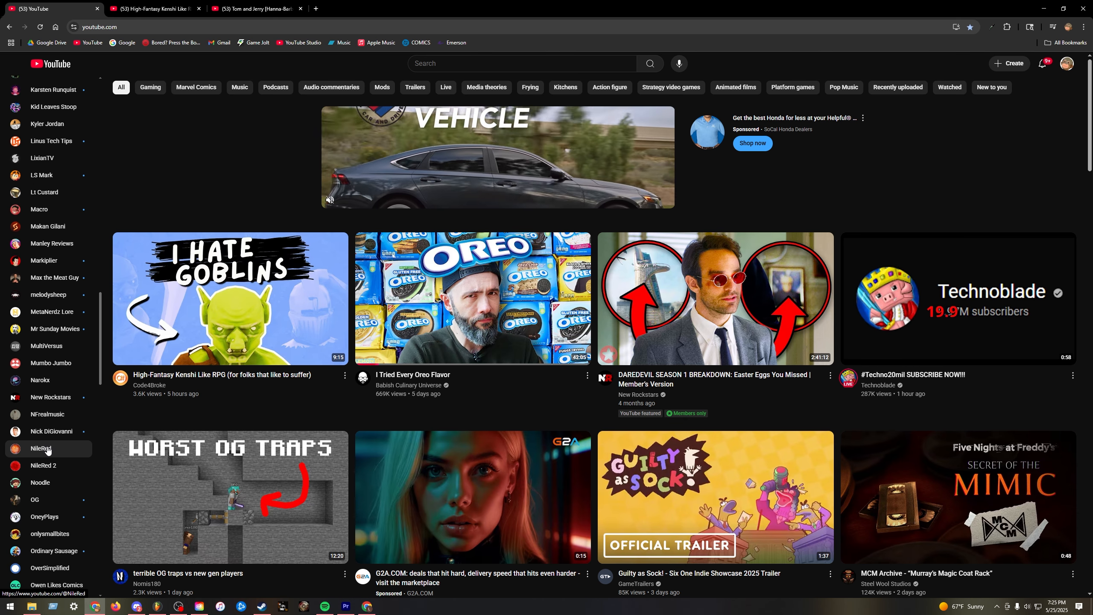
scroll(45, 473, down, 4)
click(43, 500)
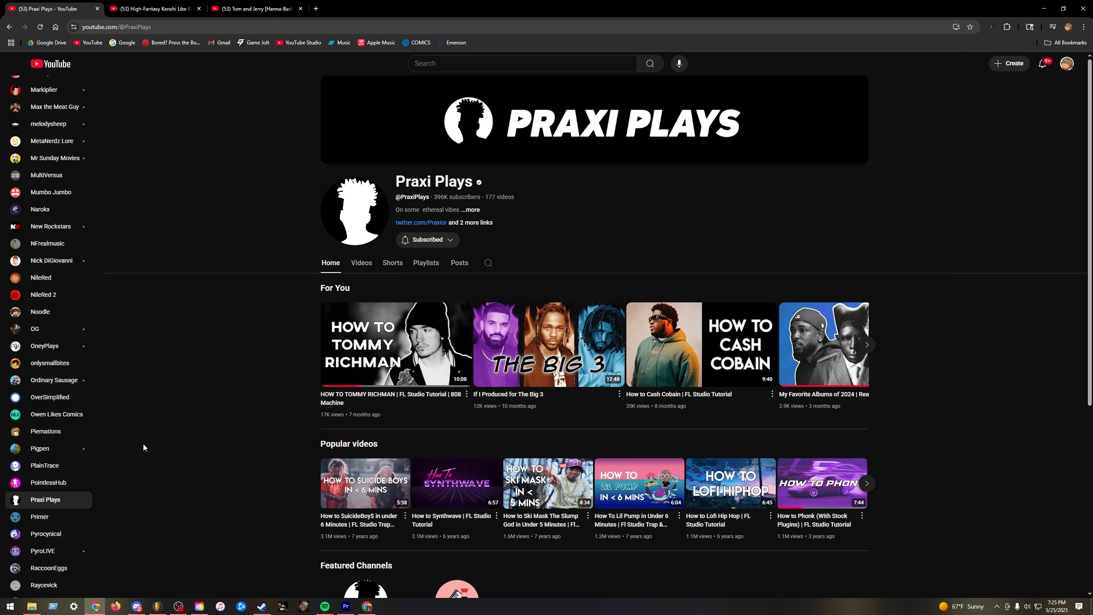
click(361, 262)
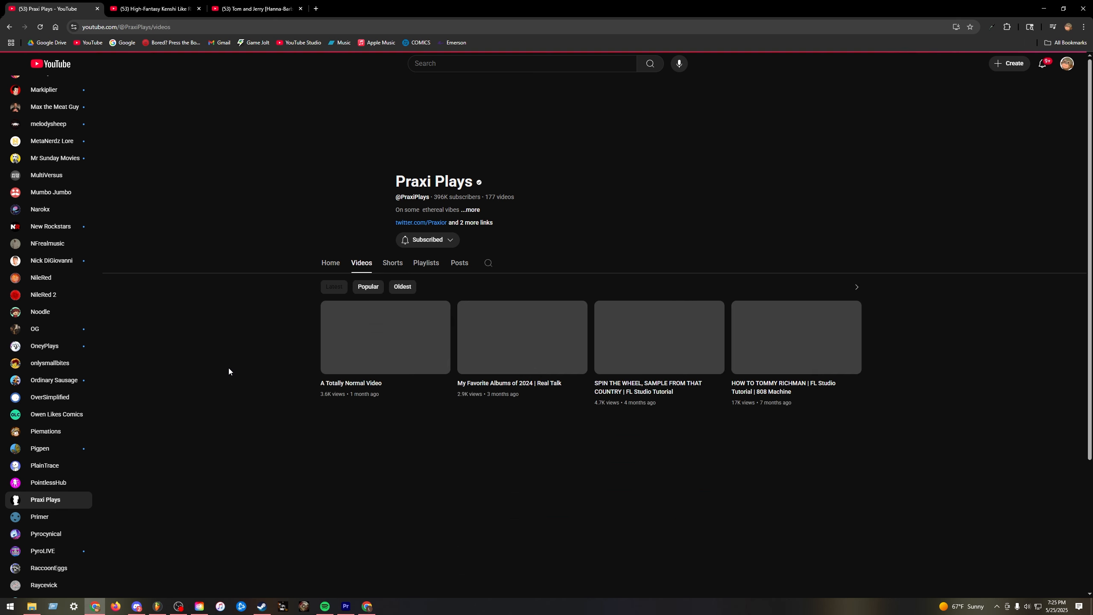
Step: Switch back to FL Studio and audition several chops of It All Depends on You in Serato Sample
key(alt+Tab)
scroll(490, 328, down, 3)
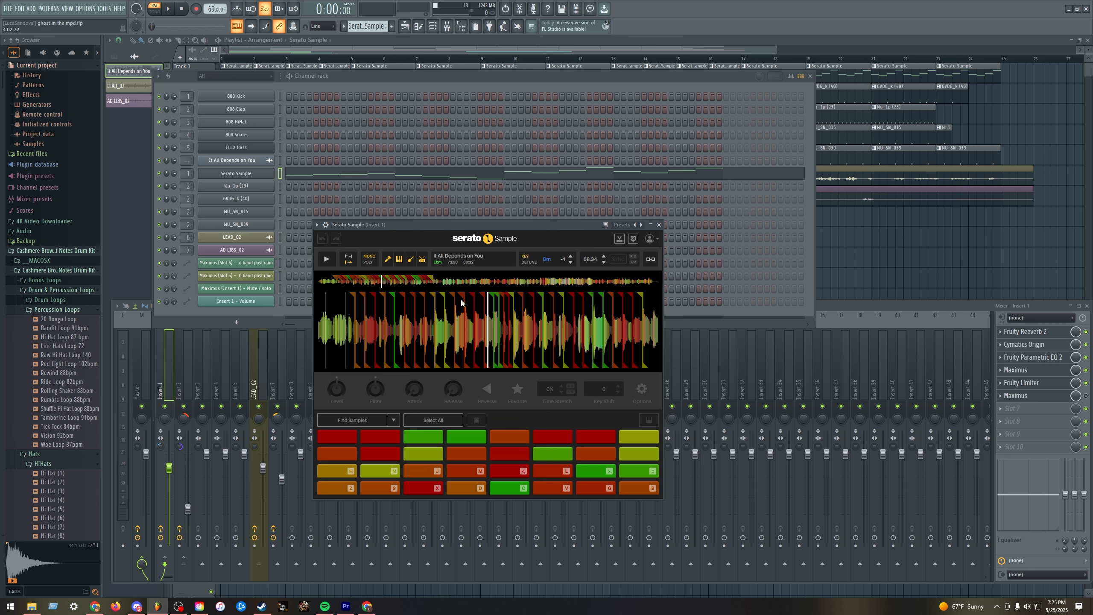
click(366, 487)
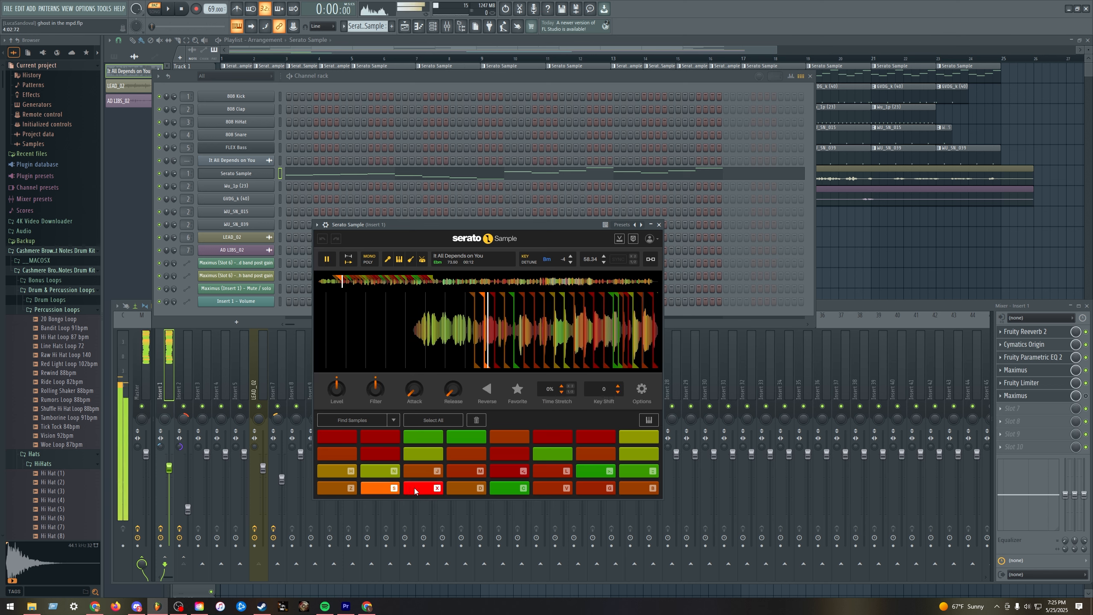
click(510, 488)
click(538, 489)
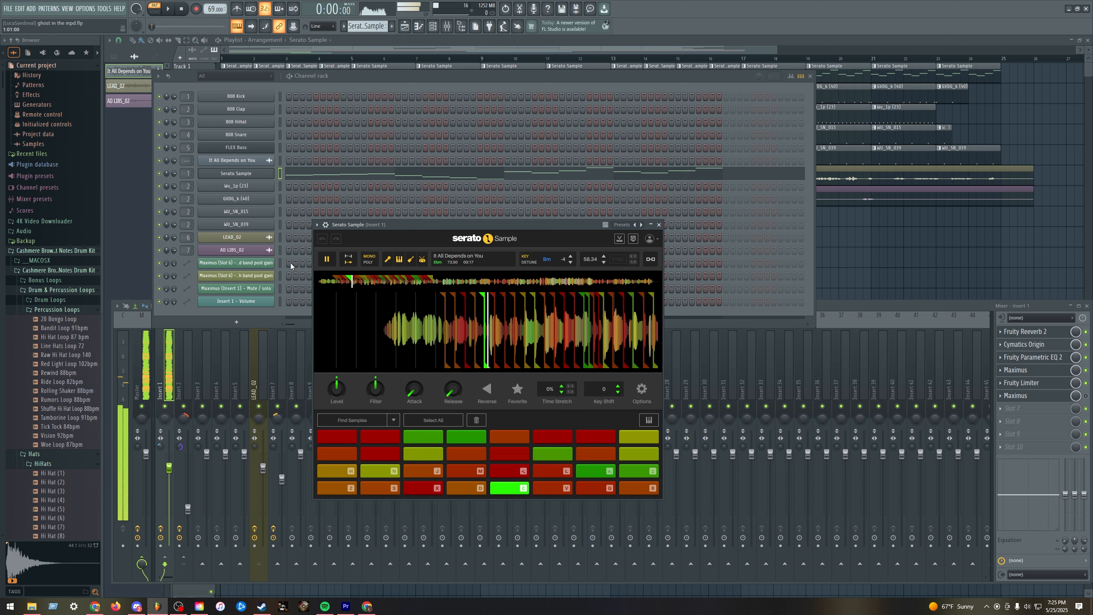
Step: Route the Serato Sample channel to the Master track, audition more of its chops, and stop playback
drag(186, 173, 187, 180)
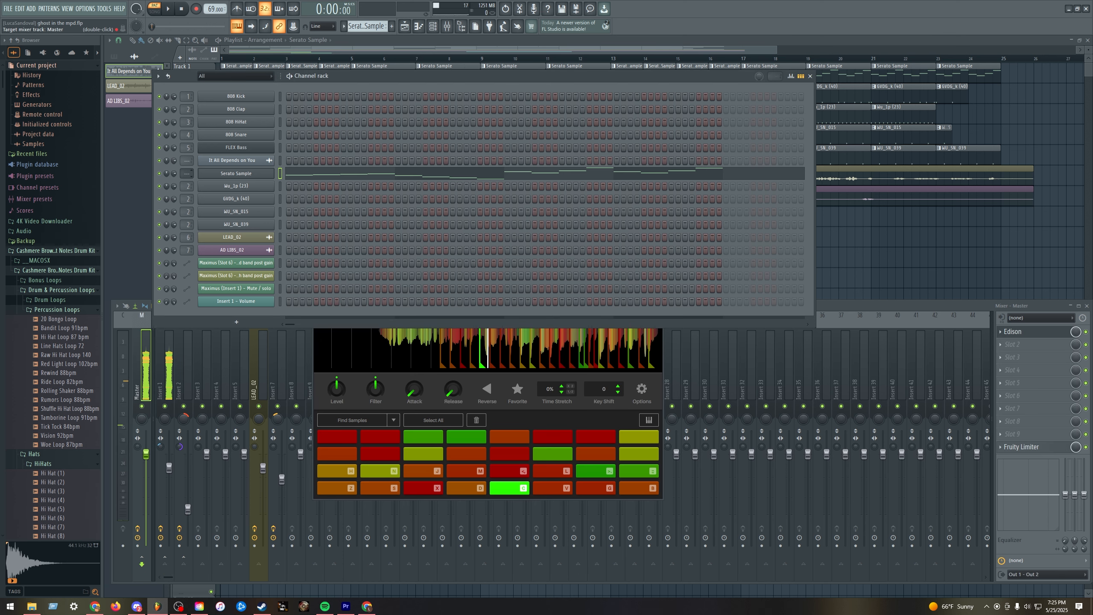
click(393, 488)
click(426, 488)
click(431, 471)
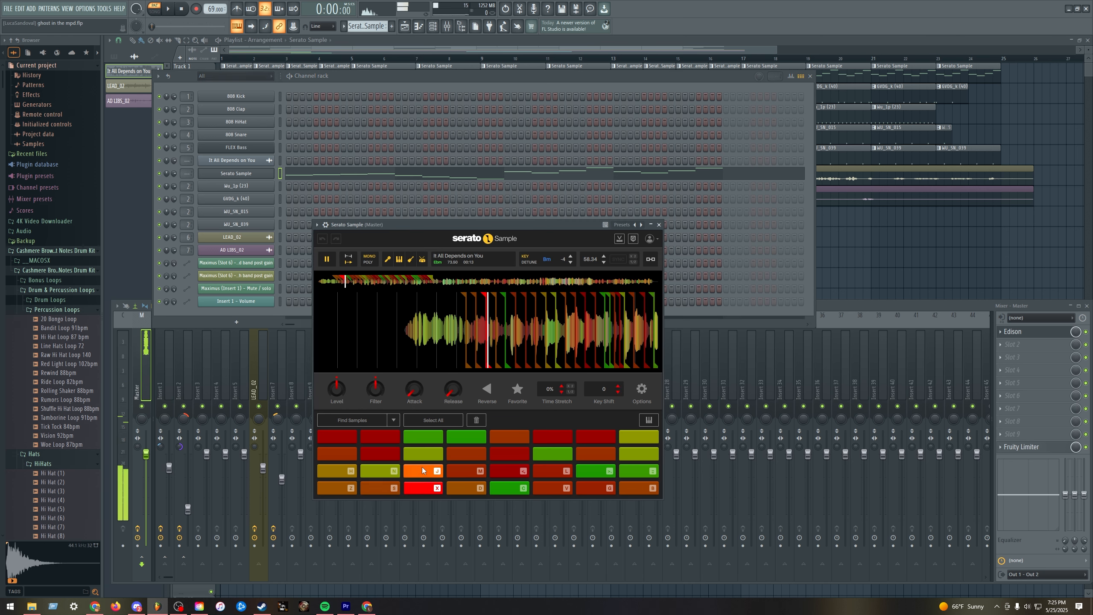
click(465, 467)
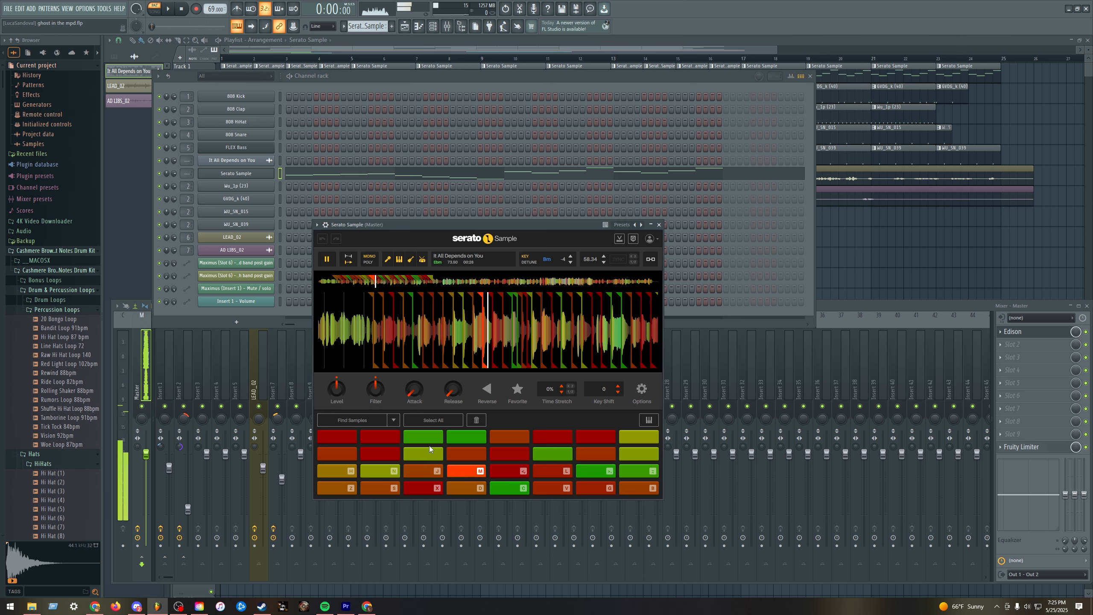
click(428, 449)
click(458, 456)
click(518, 456)
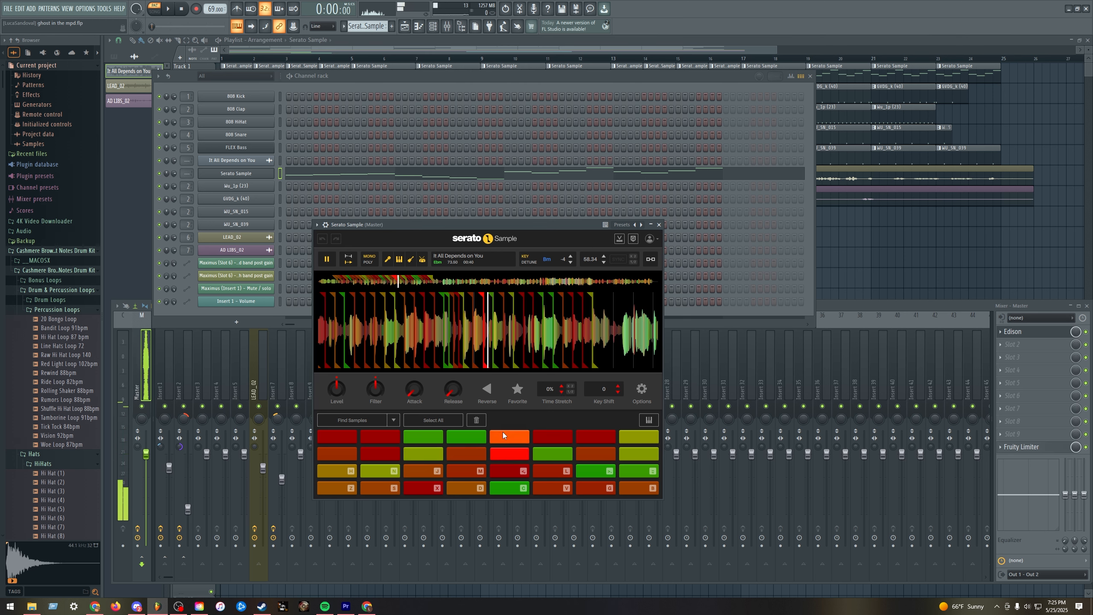
click(185, 9)
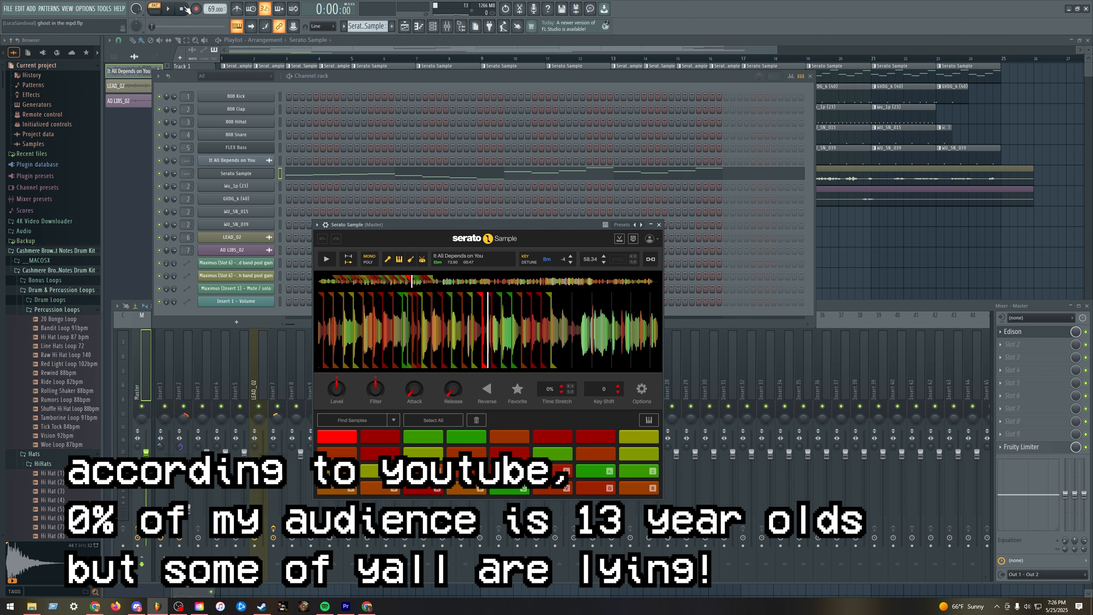
Step: Route the Serato Sample channel back to mixer Insert 1 and inspect that insert's Cymatics Origin and Fruity Parametric EQ 2 effects
drag(183, 176, 183, 173)
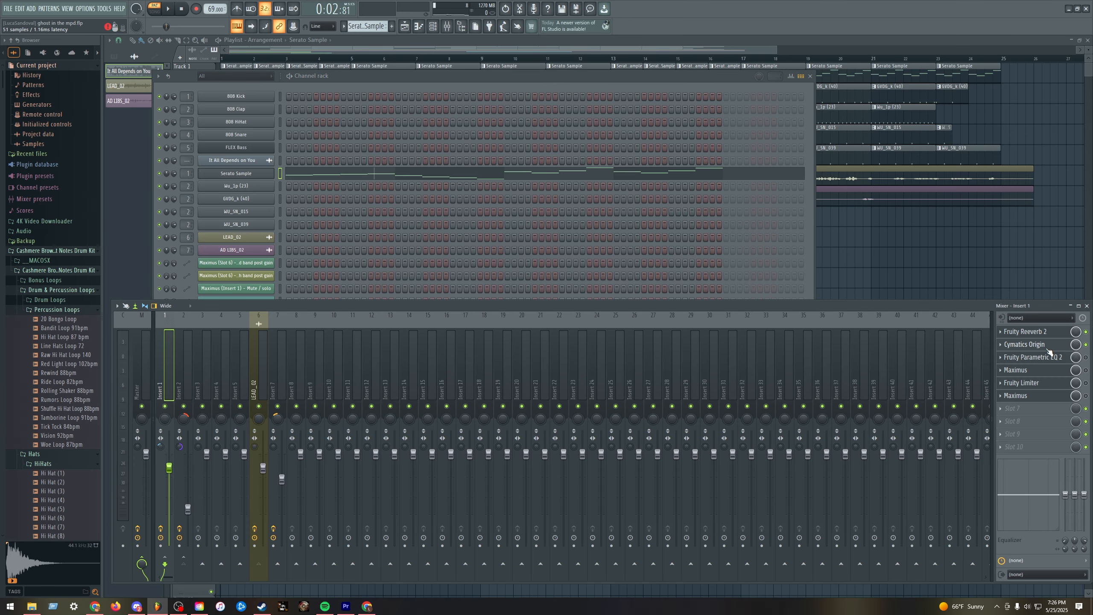
click(1047, 348)
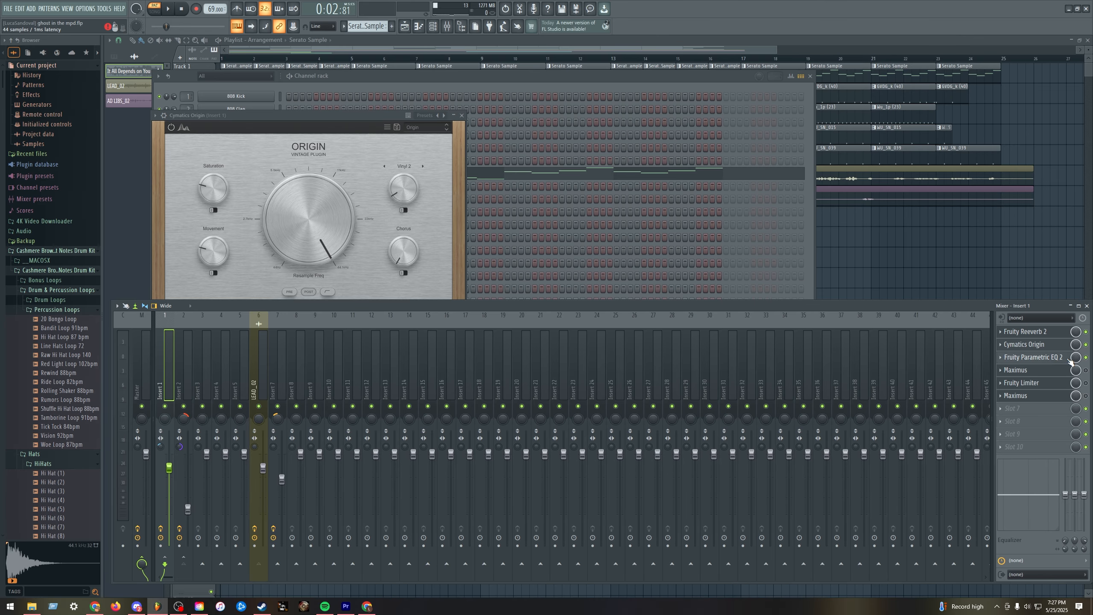
click(1067, 362)
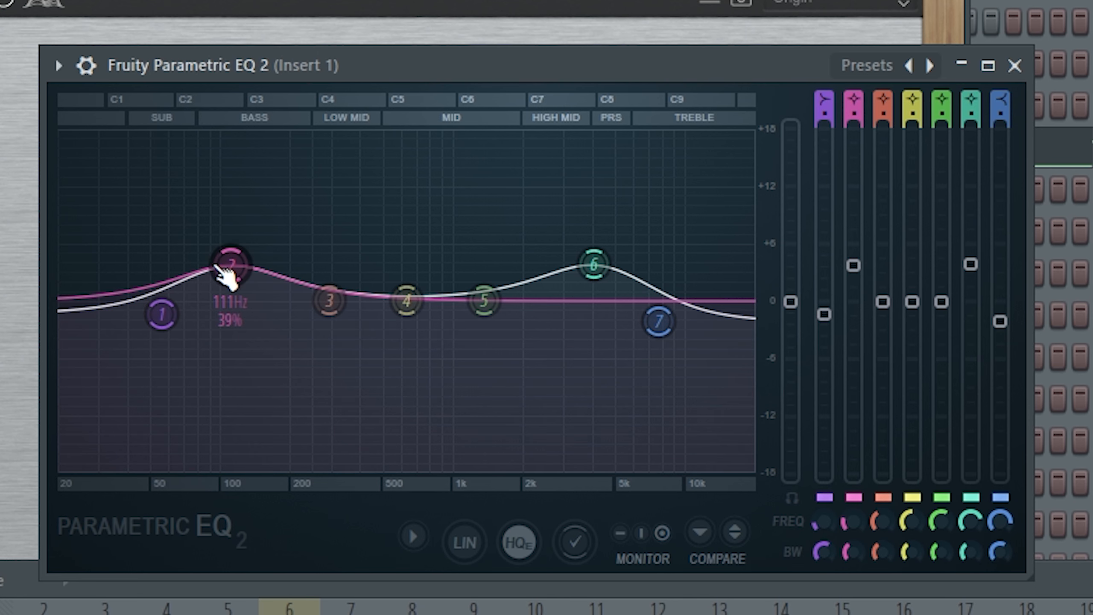
drag(231, 265, 231, 262)
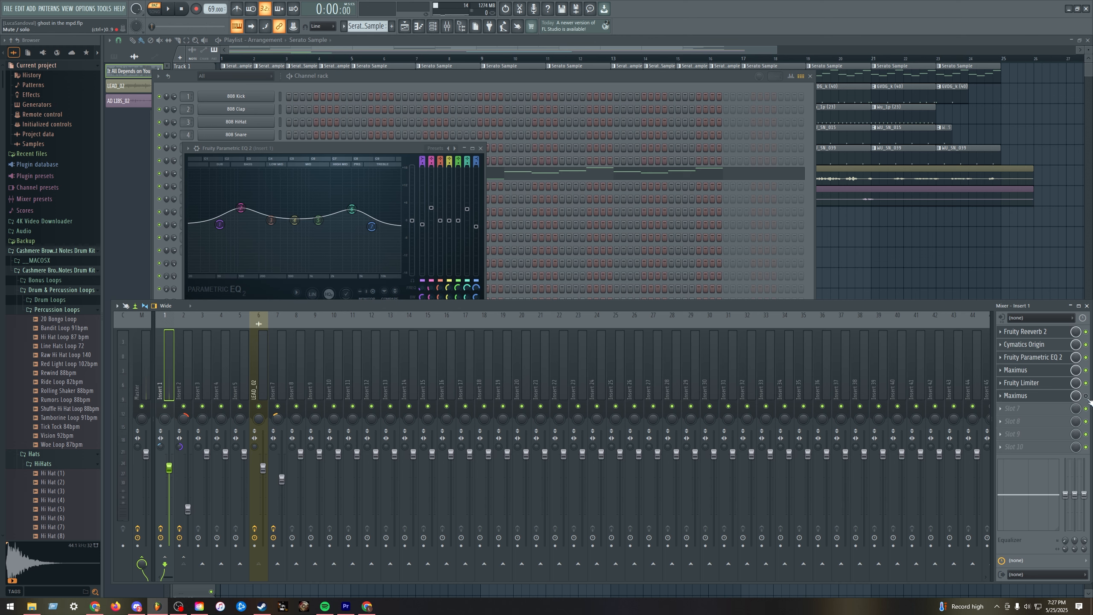
click(908, 260)
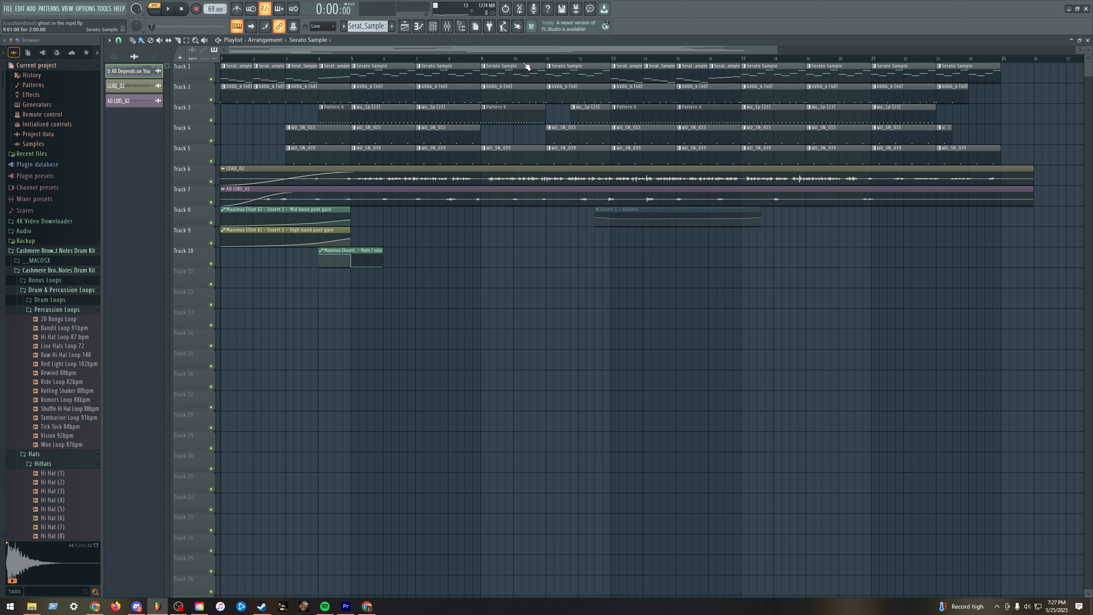
Step: Play the Serato Sample pattern with the Channel rack and mixer open, and stop it
click(437, 27)
key(space)
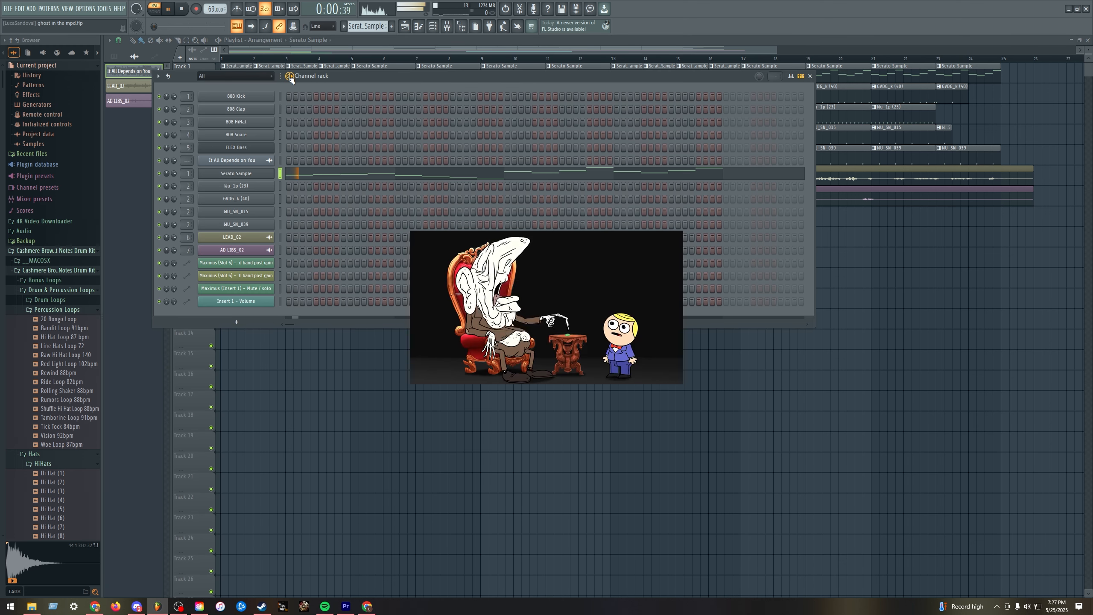
click(447, 27)
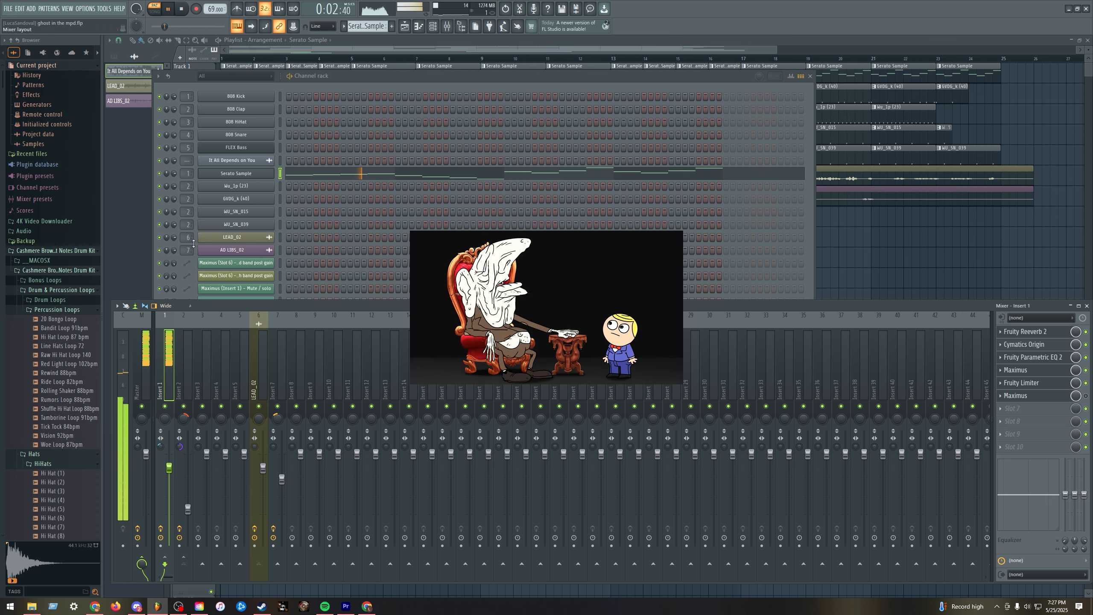
click(183, 8)
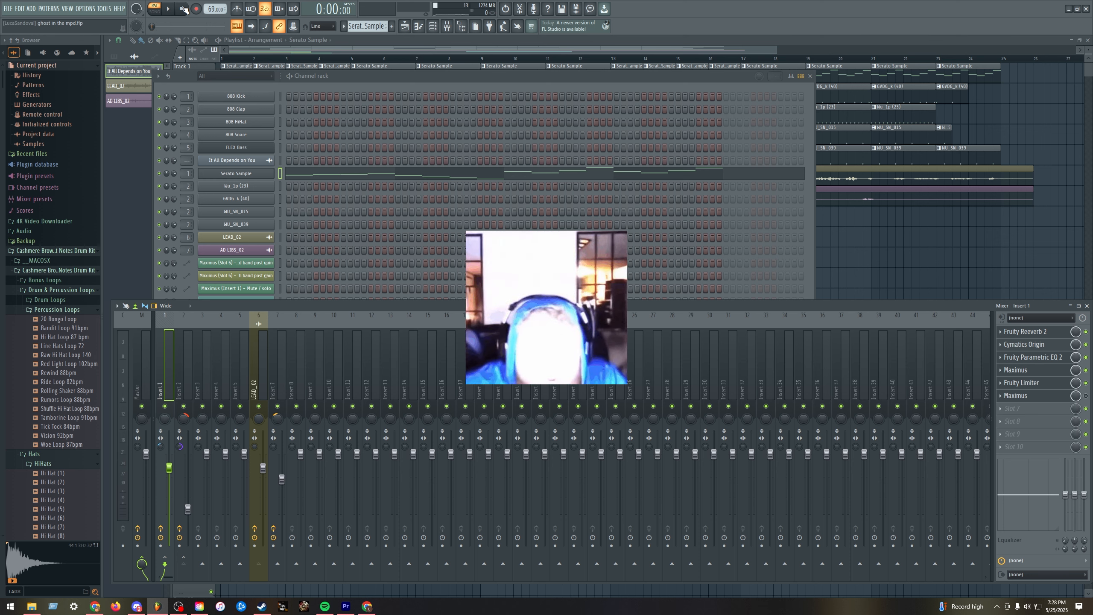
Step: Play the soloed sample on Track 1 in the playlist and unmute the Maximus automation on Tracks 8 and 9
click(938, 263)
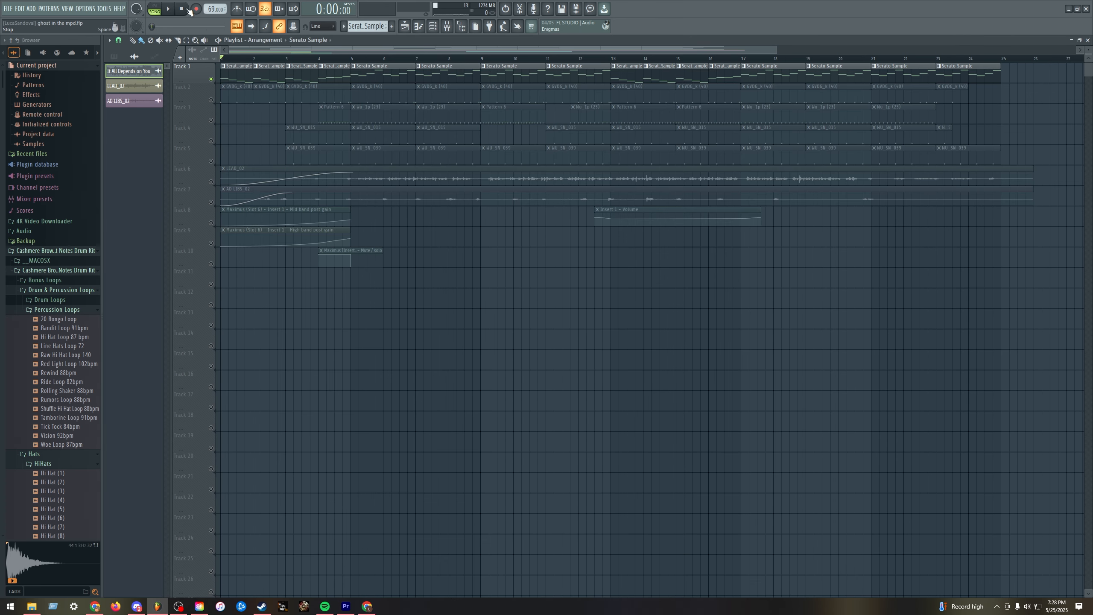
key(space)
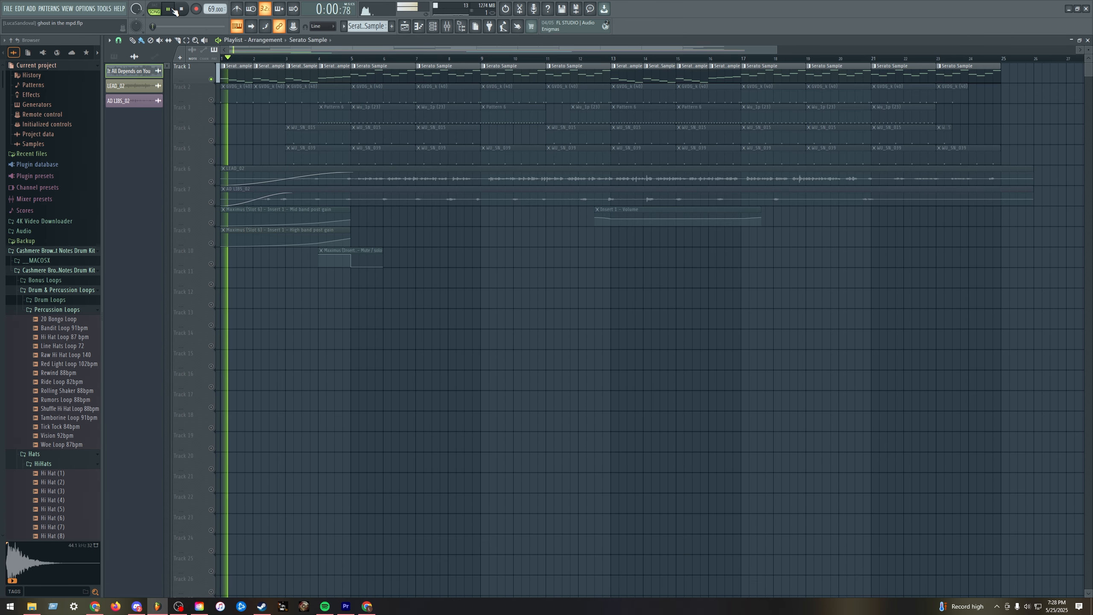
click(212, 223)
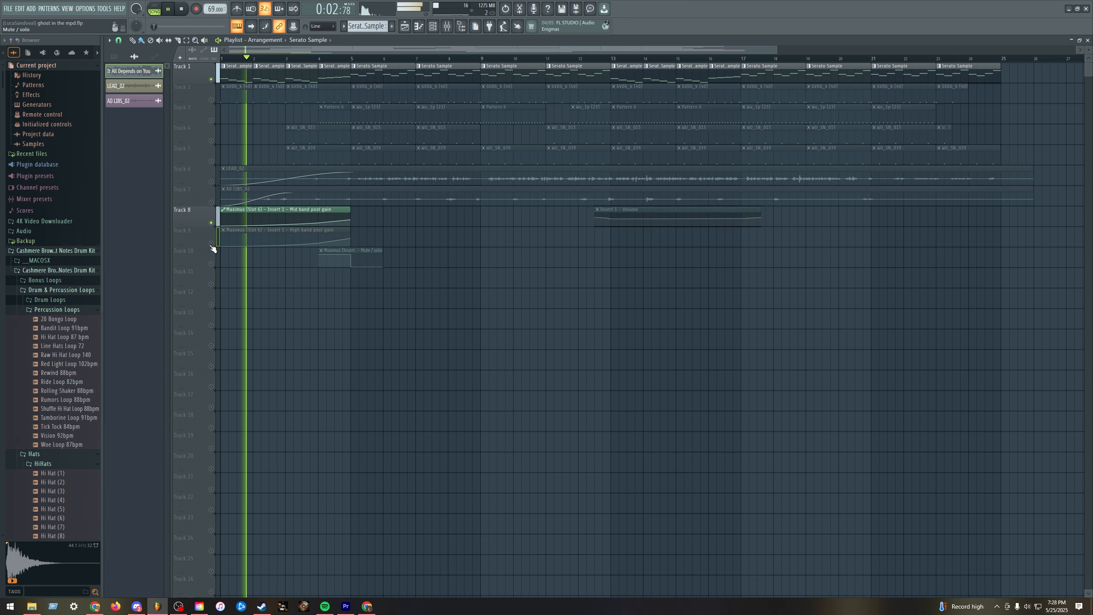
click(211, 244)
Step: Open the slot 6 Maximus on mixer Insert 1, examine its high band during playback, and stop the song
key(F9)
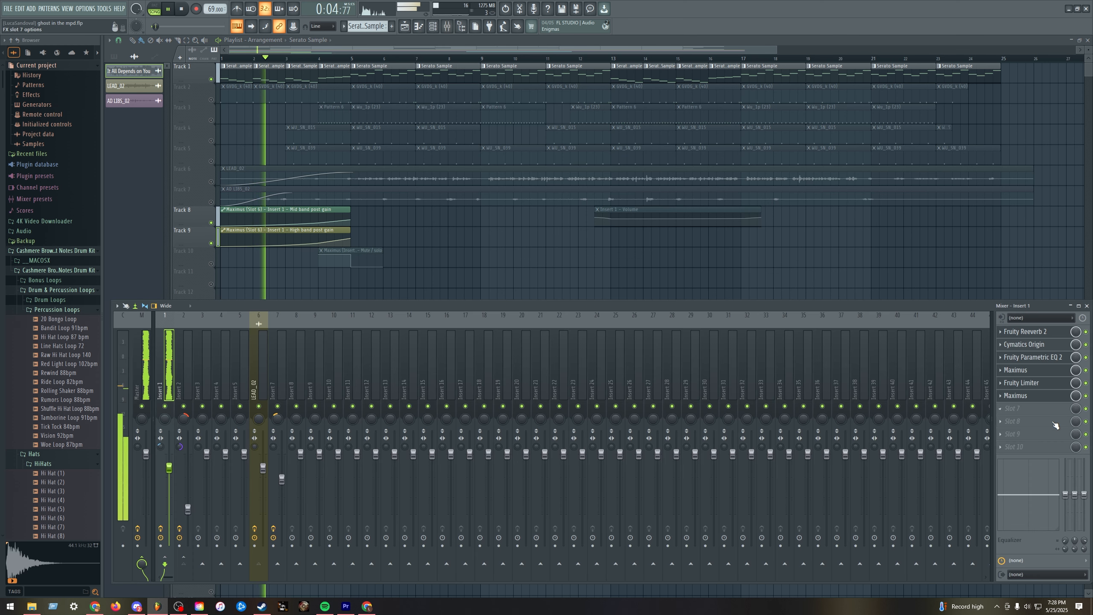
click(1046, 396)
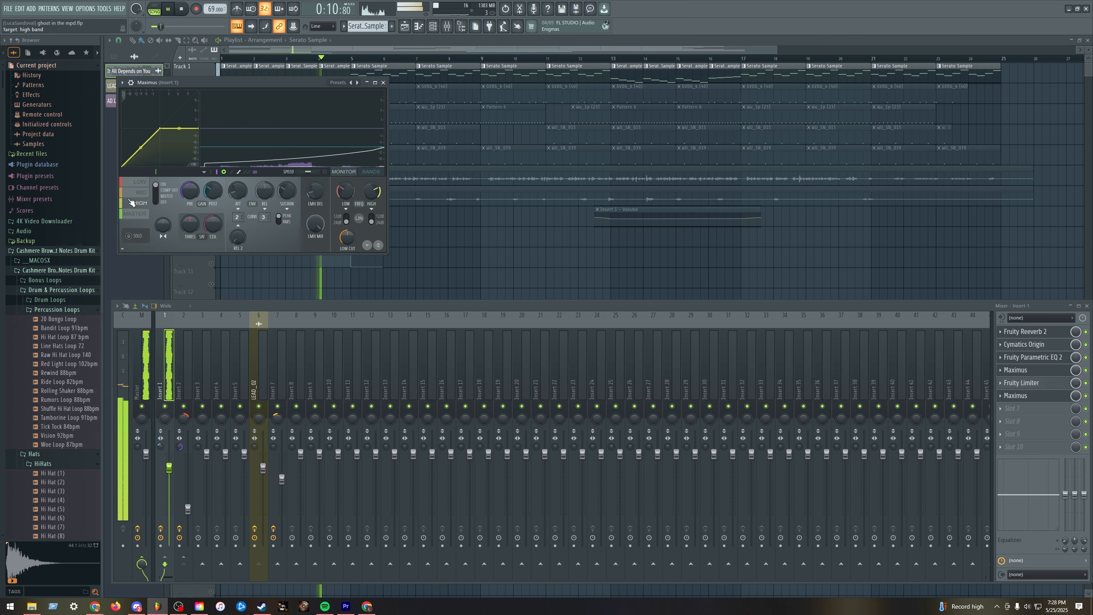
click(432, 263)
key(space)
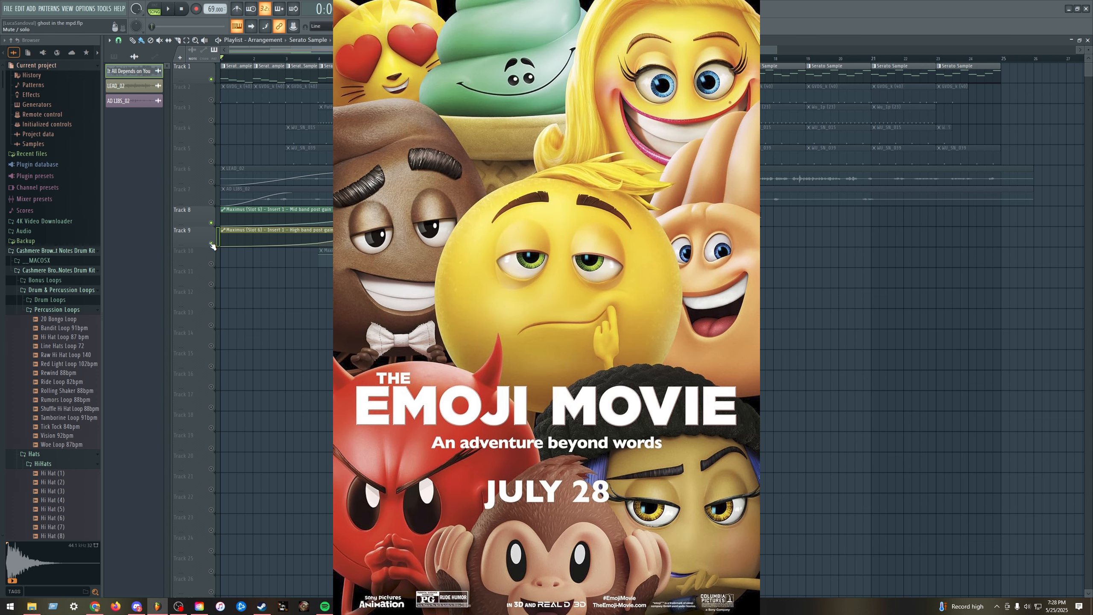
Step: Solo Track 2 in the playlist and unmute the drum clips on Tracks 3, 4 and 5
right_click(211, 244)
right_click(211, 243)
right_click(211, 100)
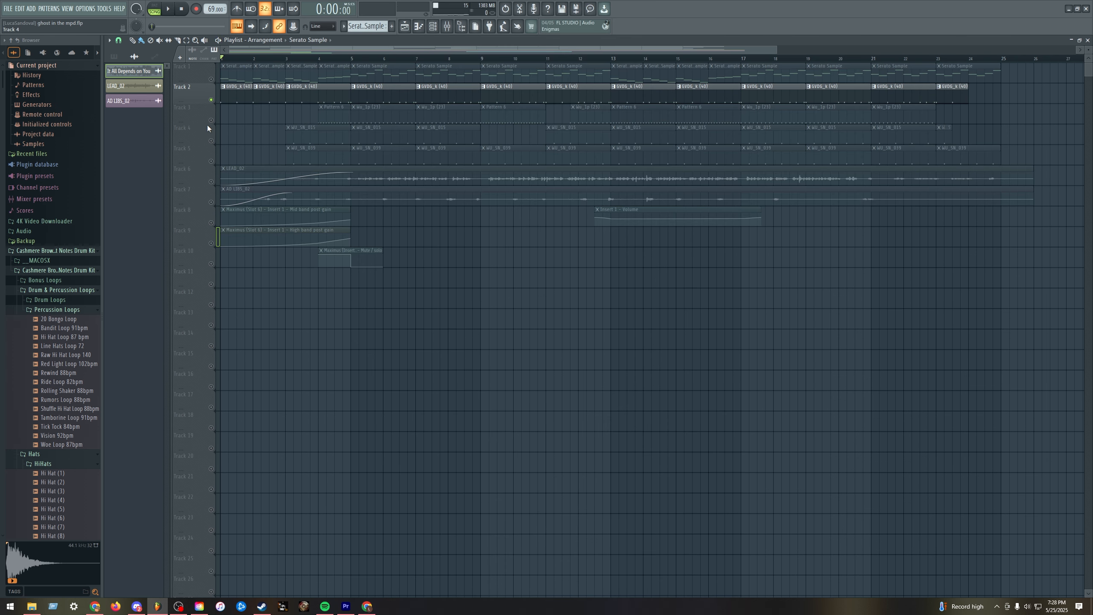
click(211, 120)
click(211, 141)
click(211, 161)
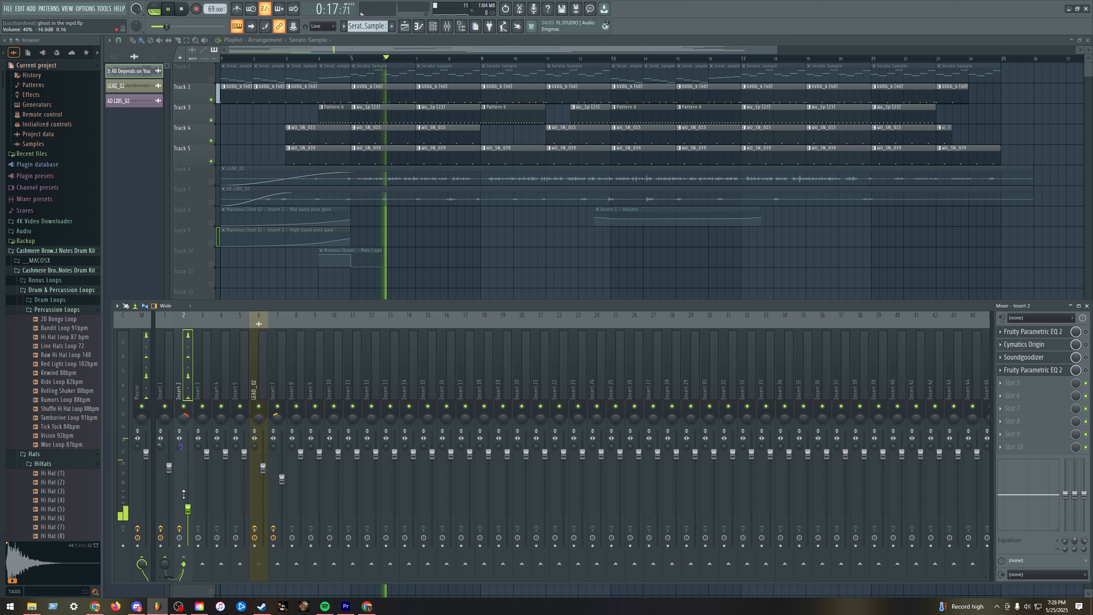
Step: Raise the volume of mixer Insert 2 while the drum tracks play, and stop playback
drag(188, 510, 188, 462)
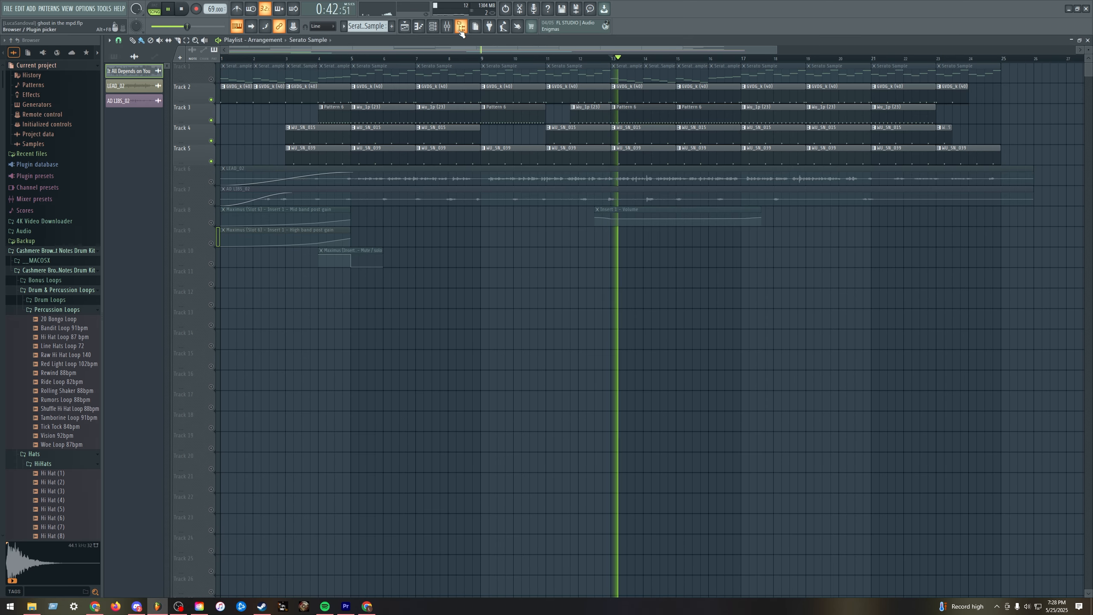
key(F9)
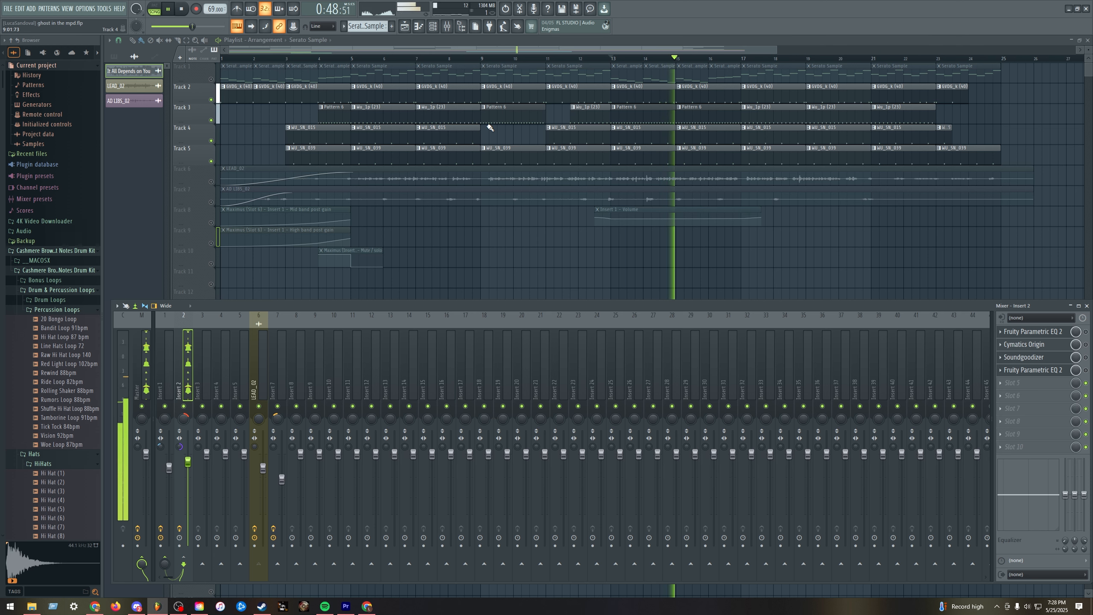
key(space)
Step: Open Pattern 6 from Track 3 in the piano roll, set snapping to 1/2 beat, and bring its notes into view
double_click(659, 117)
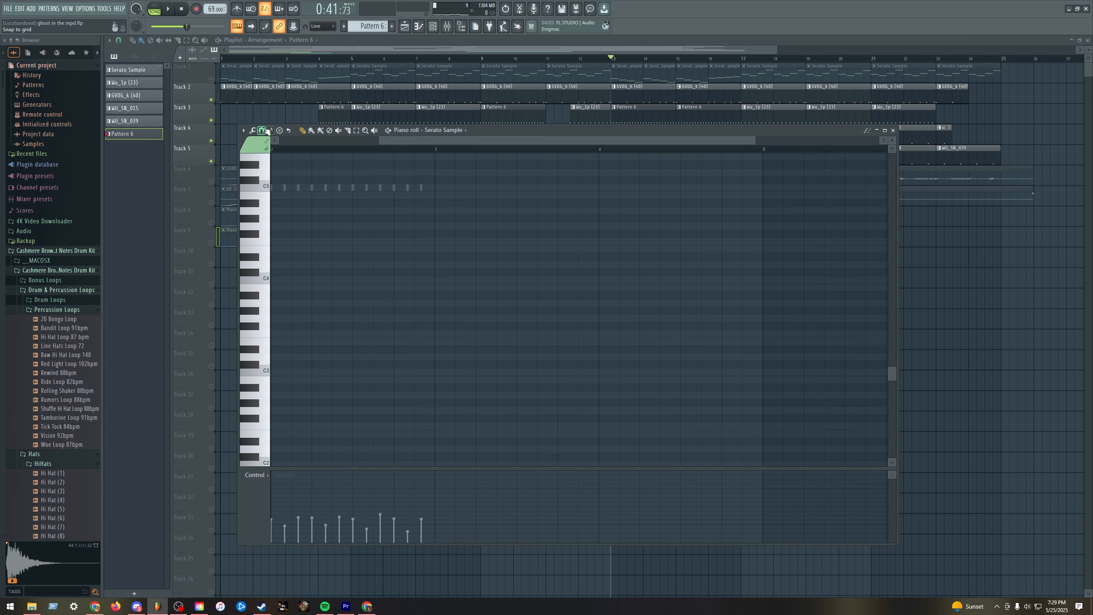
click(261, 130)
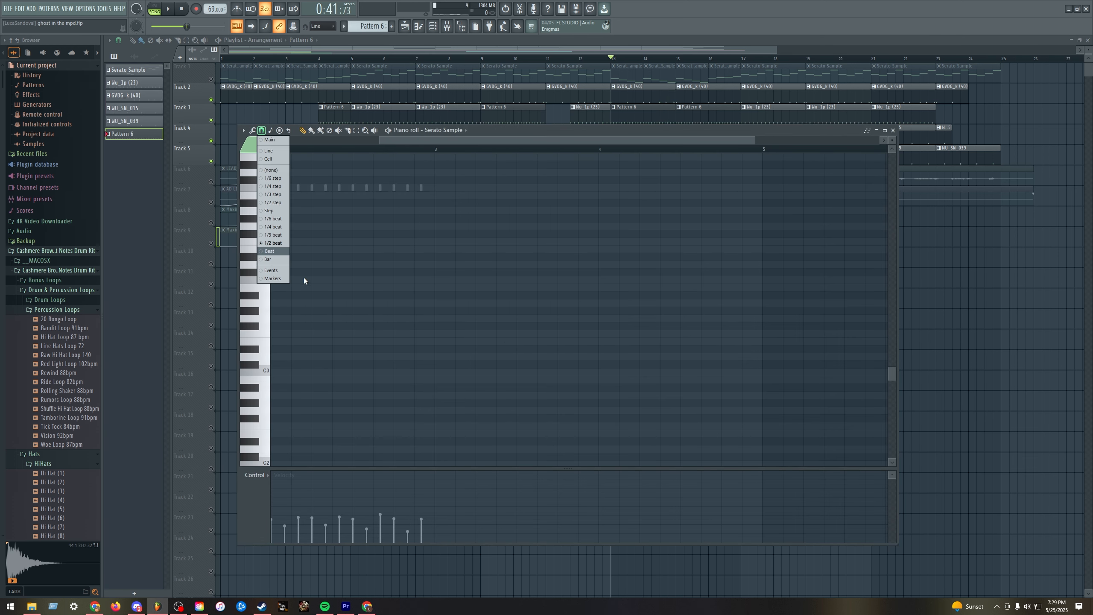
click(282, 242)
scroll(388, 173, up, 4)
drag(385, 141, 282, 143)
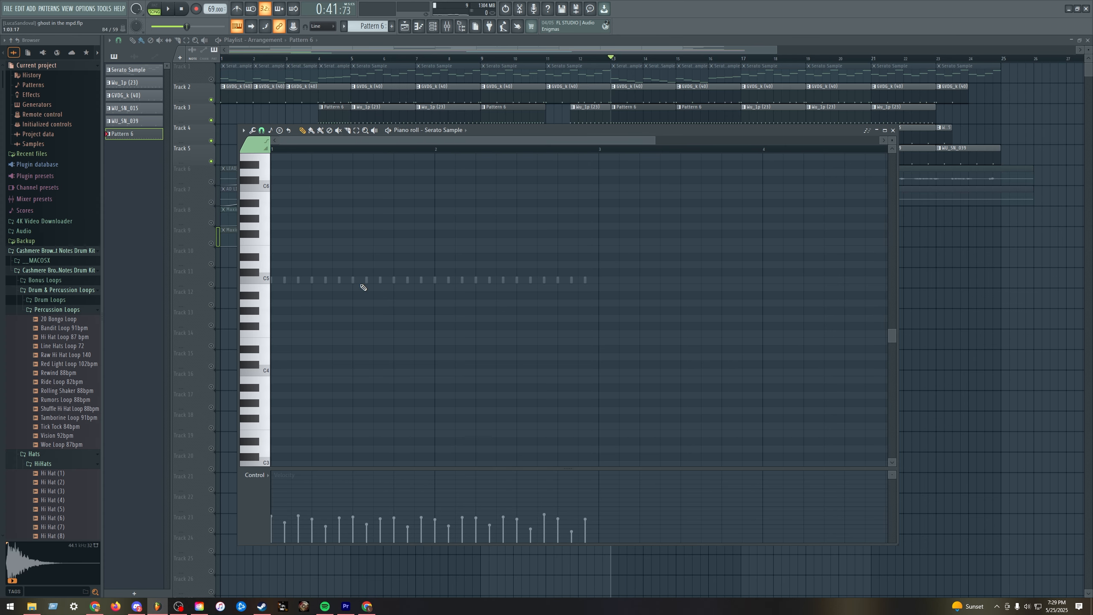
Step: Switch the piano roll to the Wu_1p (23) channel, examine its Pattern 6 notes, and close the piano roll
double_click(357, 281)
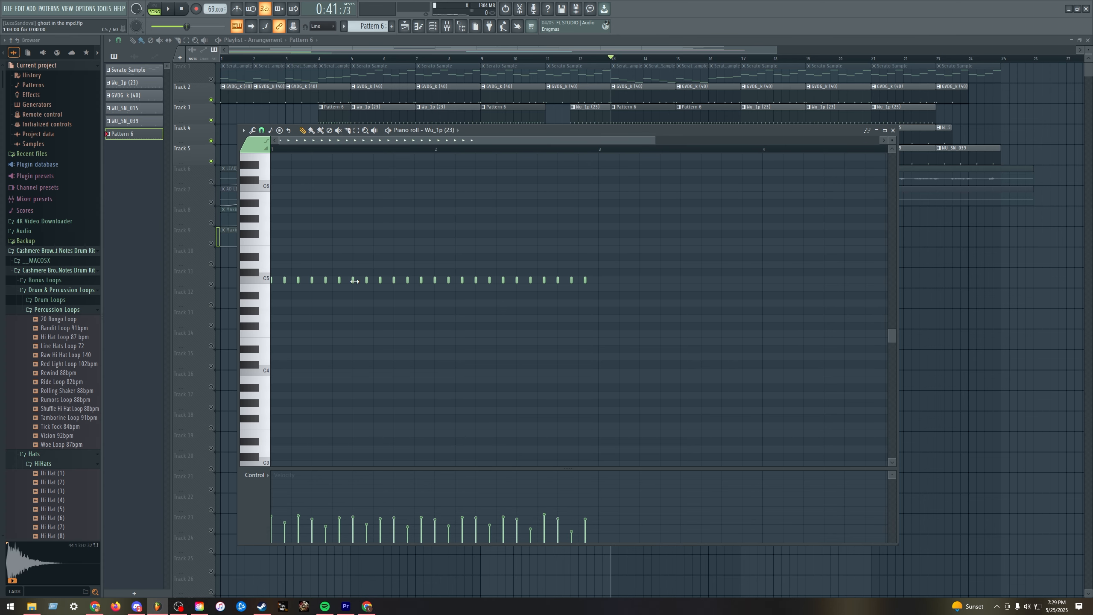
double_click(353, 280)
click(604, 242)
key(F7)
key(space)
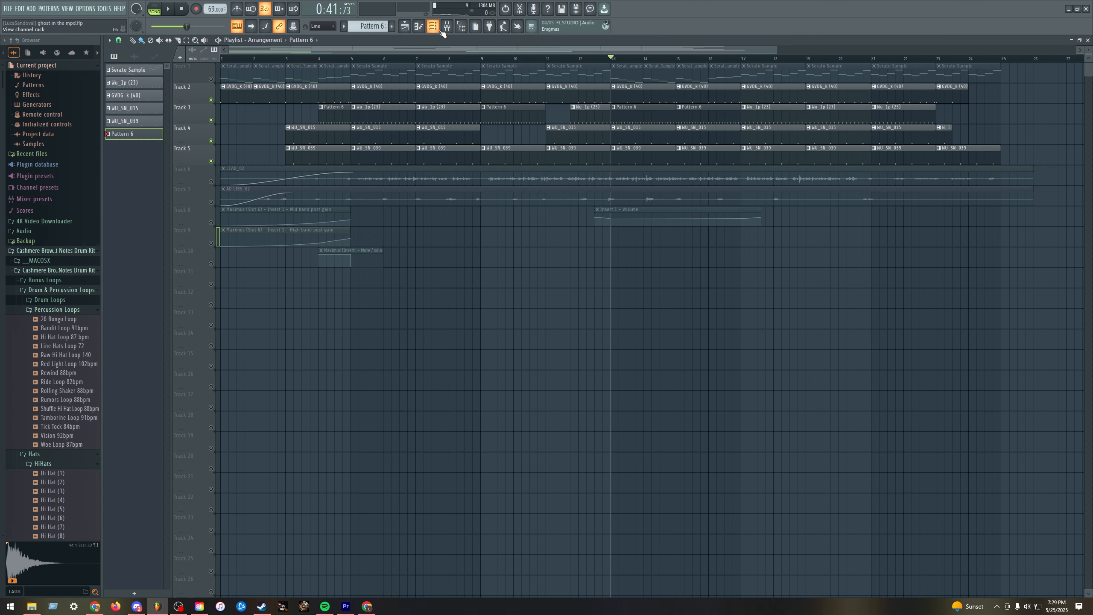
Step: Play the drums together with the sample, unmuting Tracks 1, 8, 9 and 10, stop playback, and reopen the mixer
key(F9)
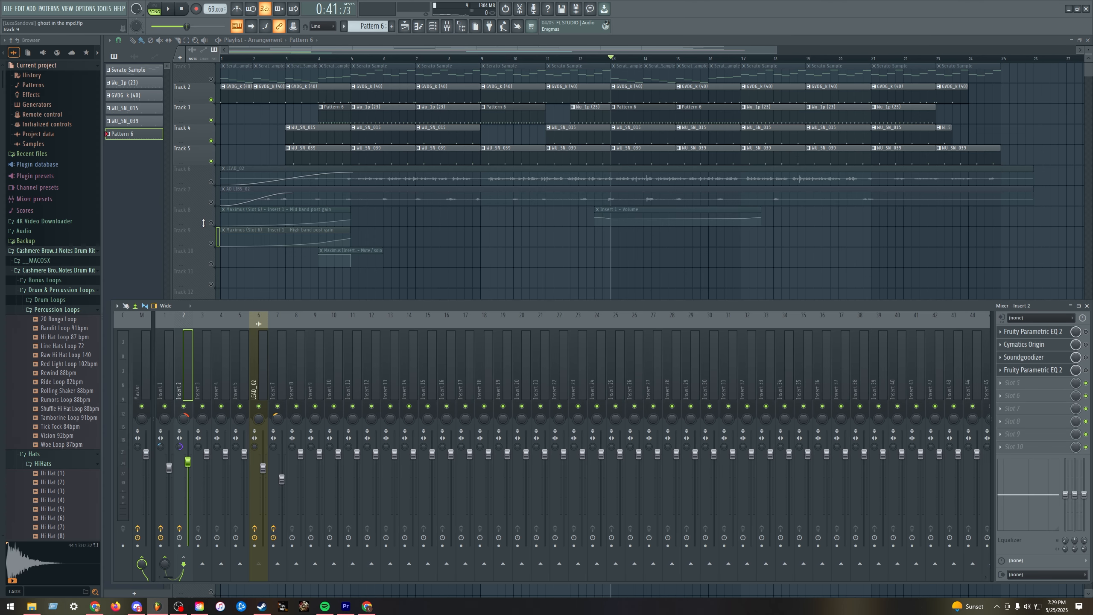
click(211, 79)
key(space)
click(211, 222)
click(211, 243)
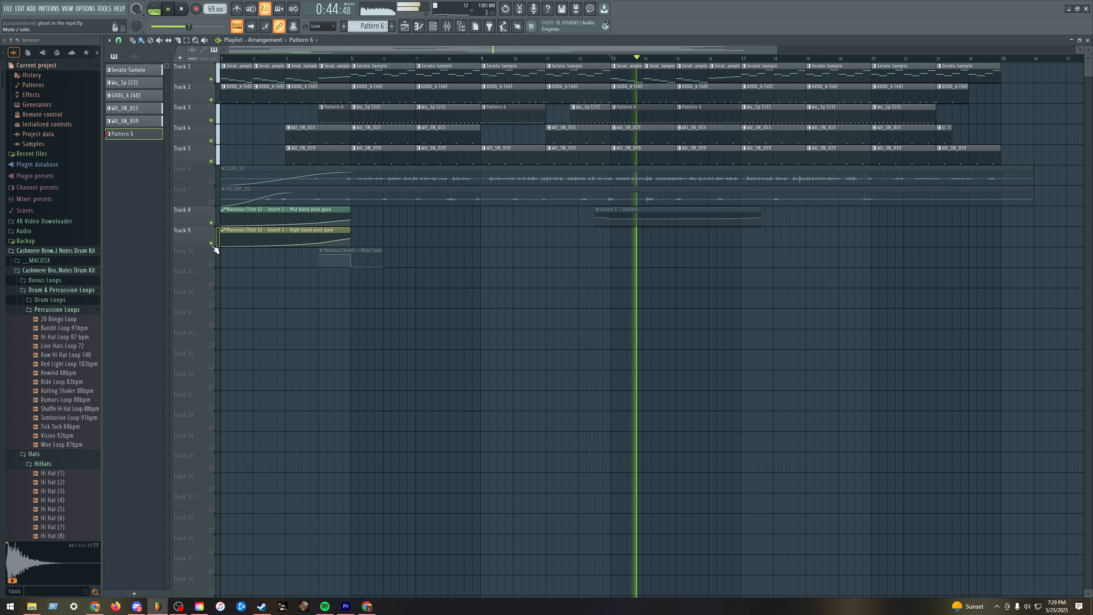
click(211, 264)
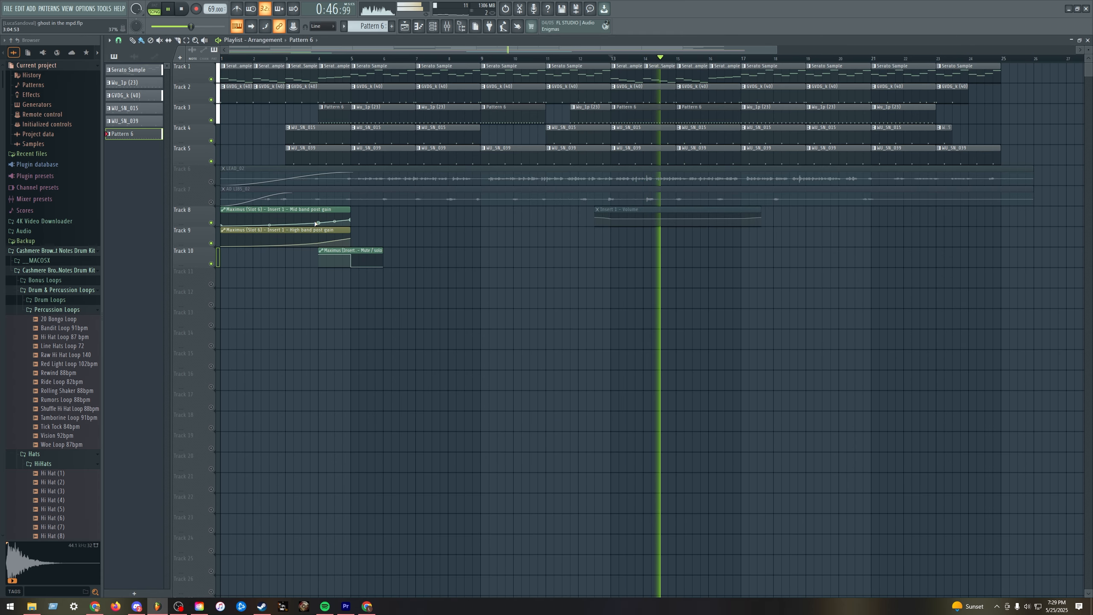
key(space)
click(449, 26)
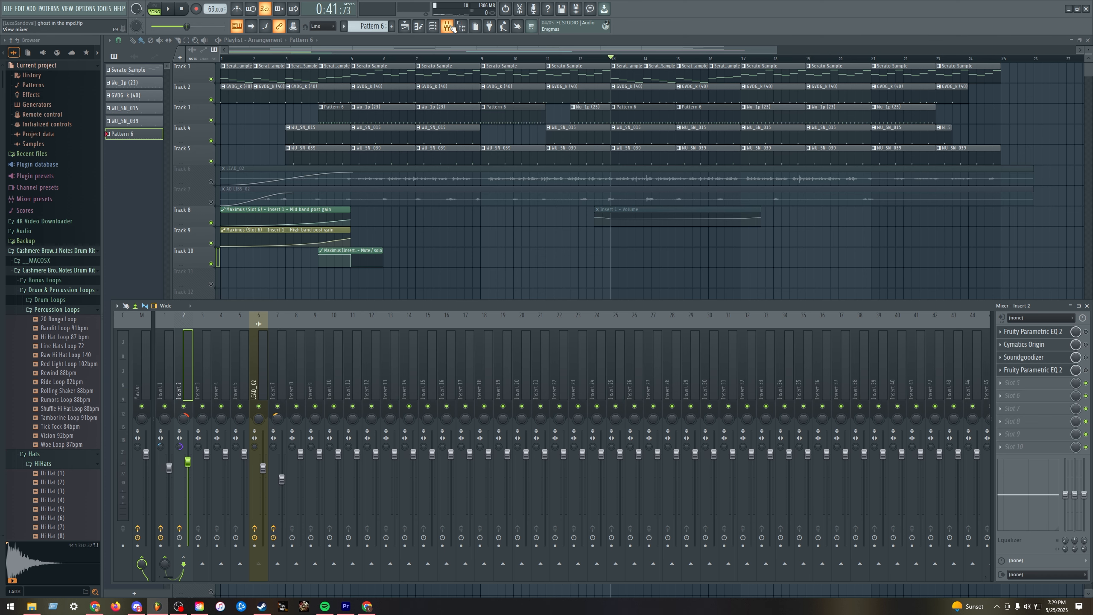
Step: Enable Insert 2's first Fruity Parametric EQ 2, mute Track 1, shift the EQ's two lowest bands down in frequency, and audition the drums
click(1033, 332)
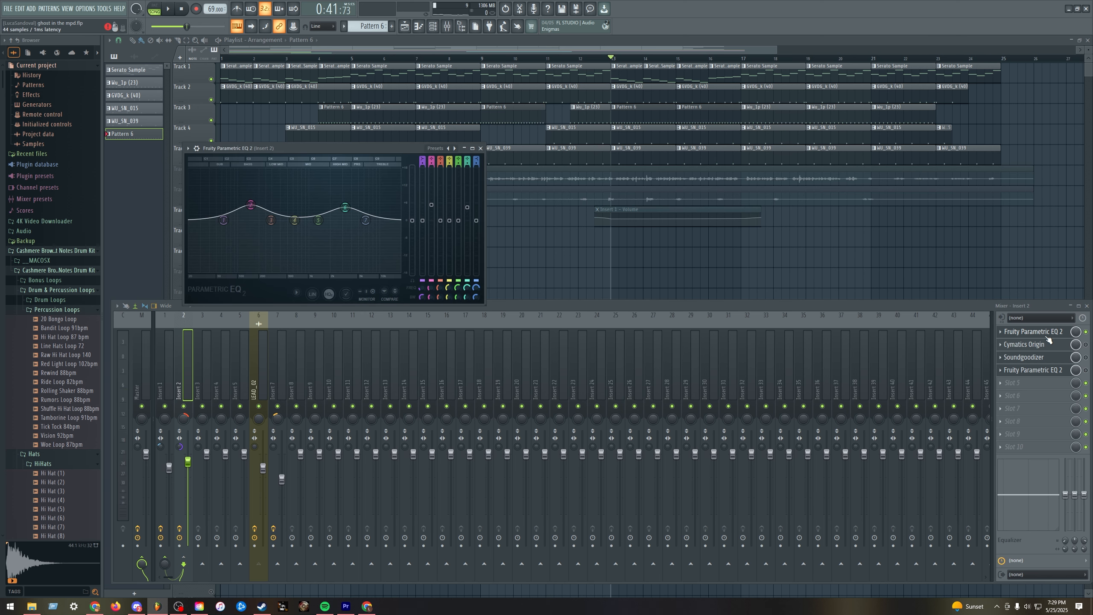
click(211, 80)
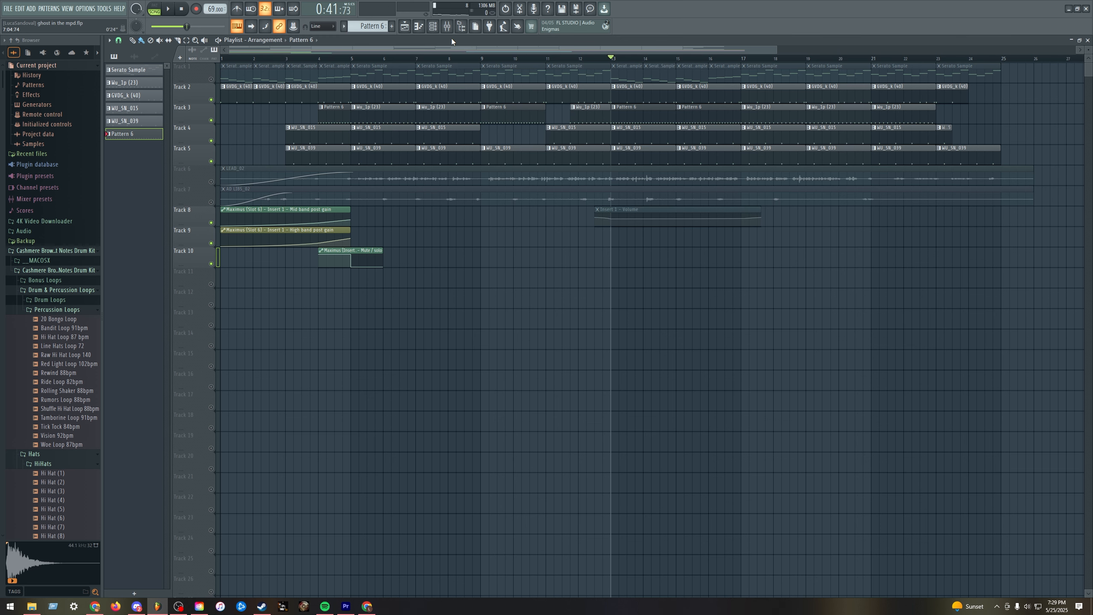
click(447, 27)
drag(251, 205, 213, 221)
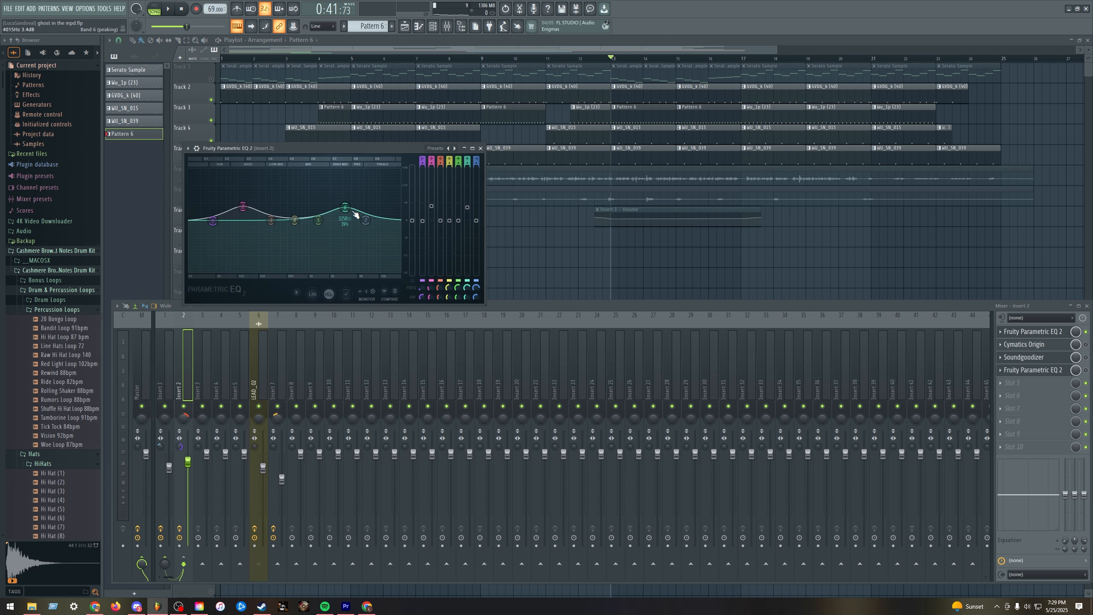
key(space)
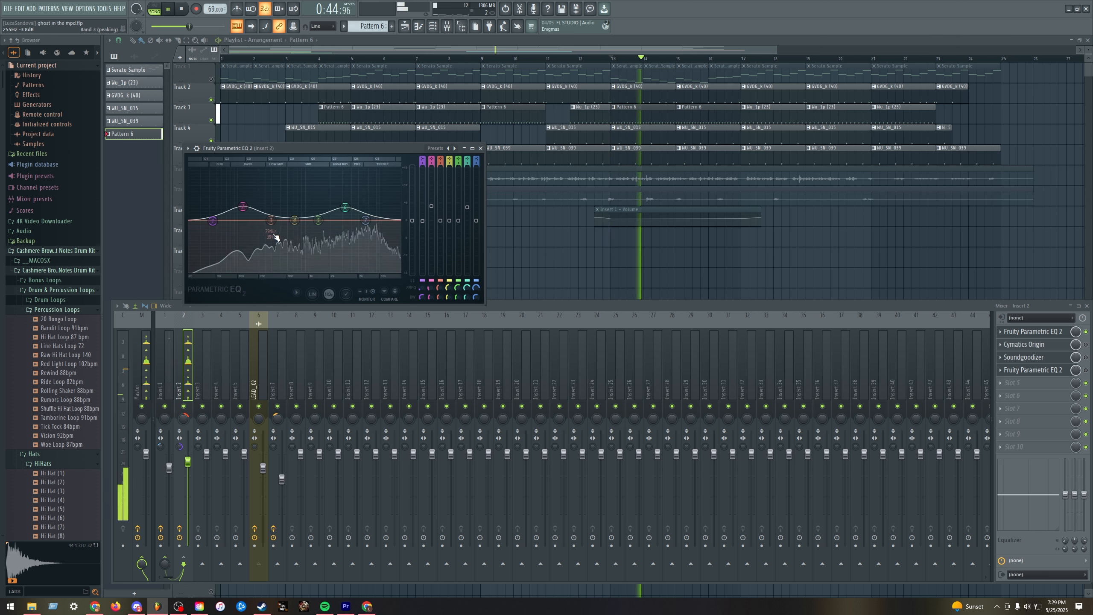
key(space)
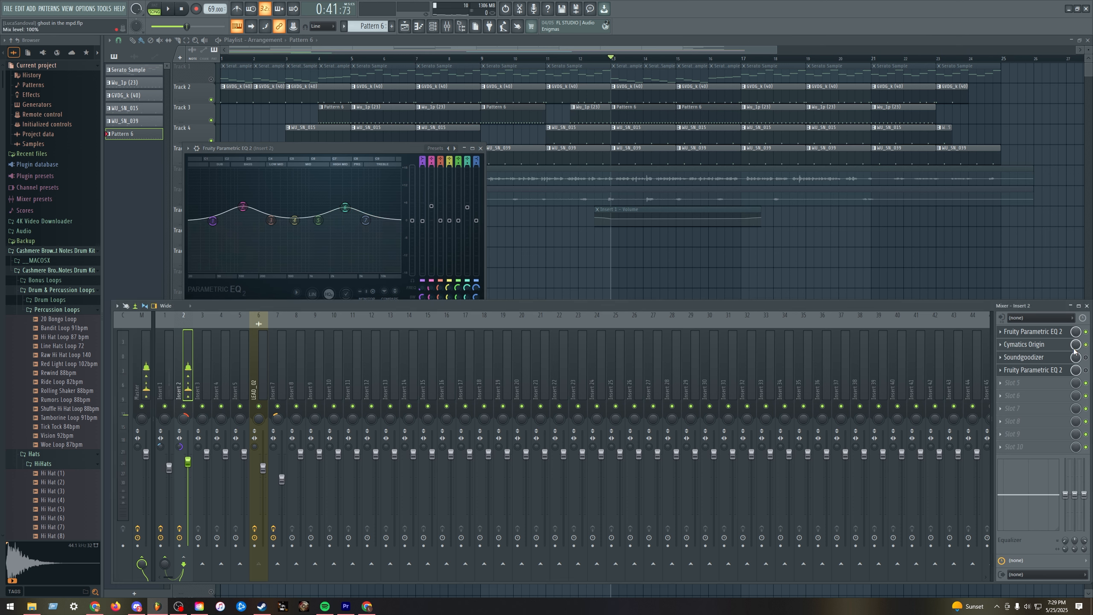
Step: Enable Cymatics Origin, Soundgoodizer and the second Fruity Parametric EQ 2 on Insert 2 one after another while playing the drums
key(space)
click(1033, 344)
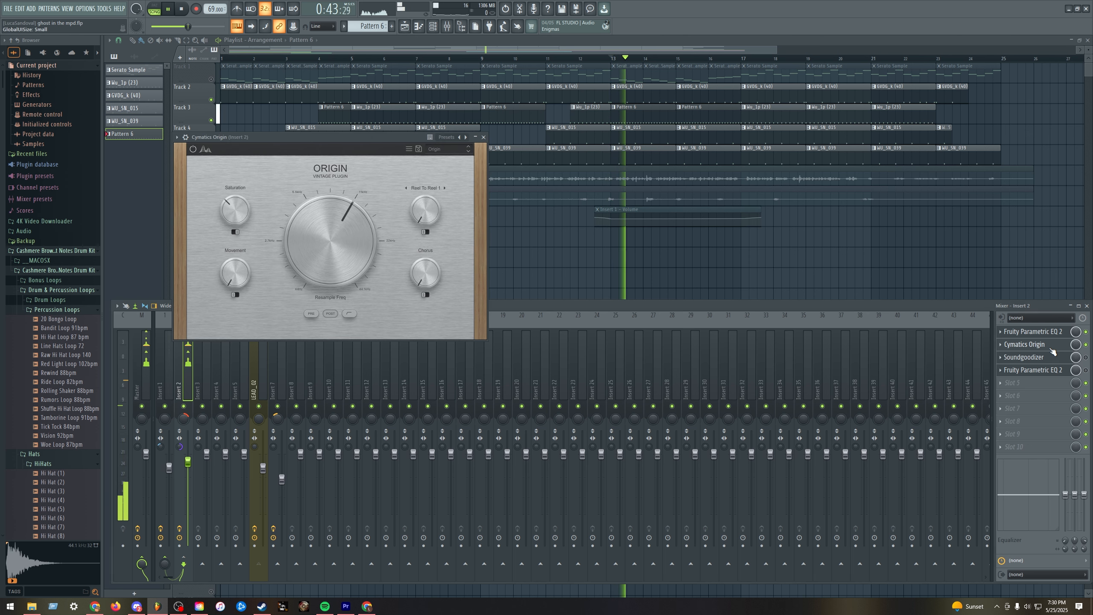
key(space)
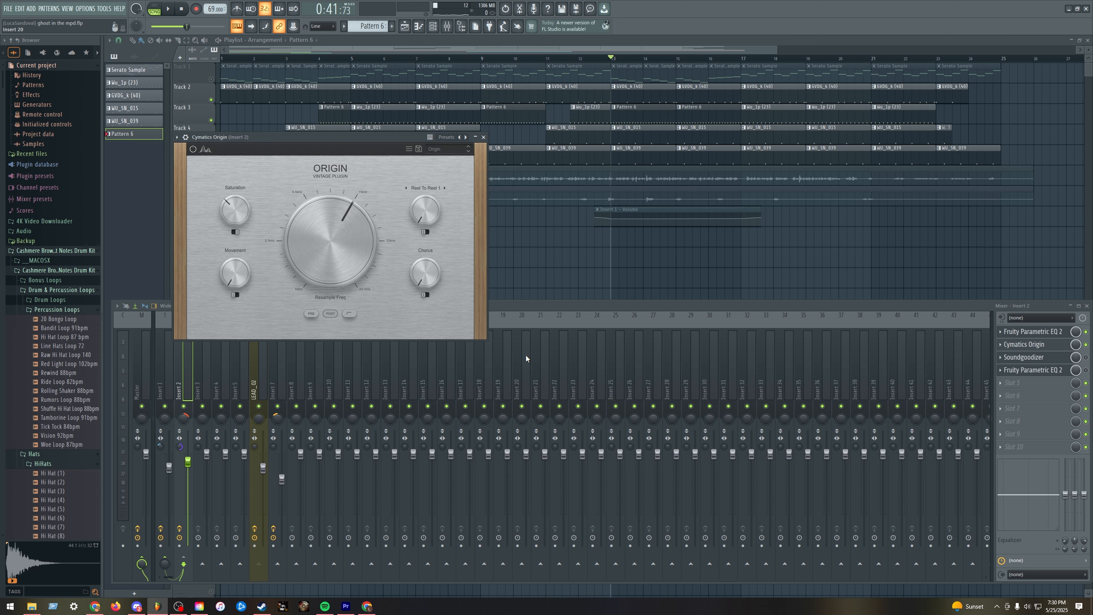
key(space)
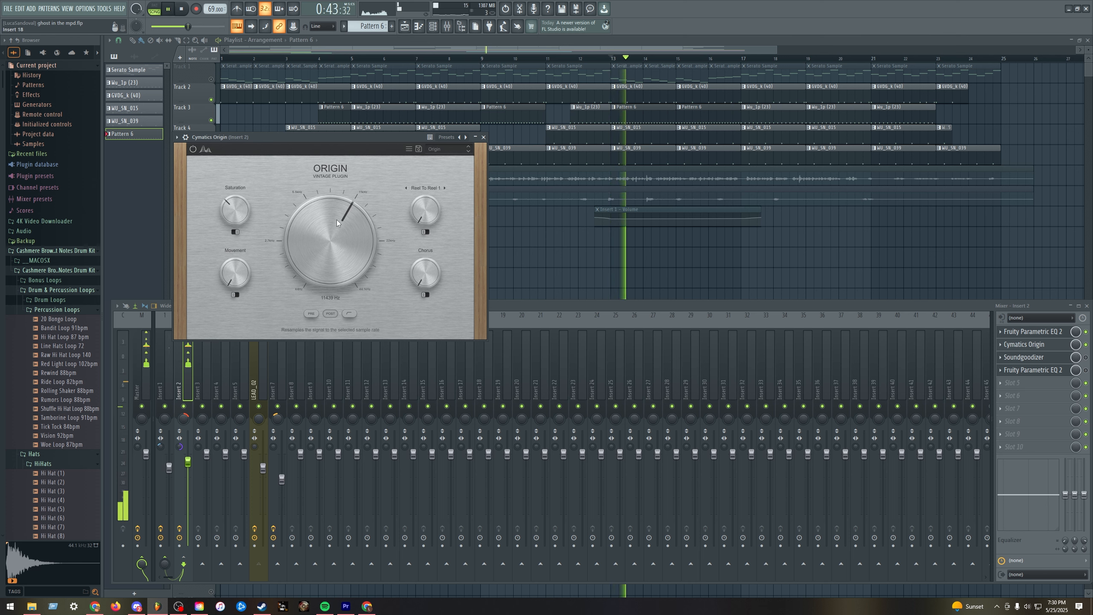
click(1086, 358)
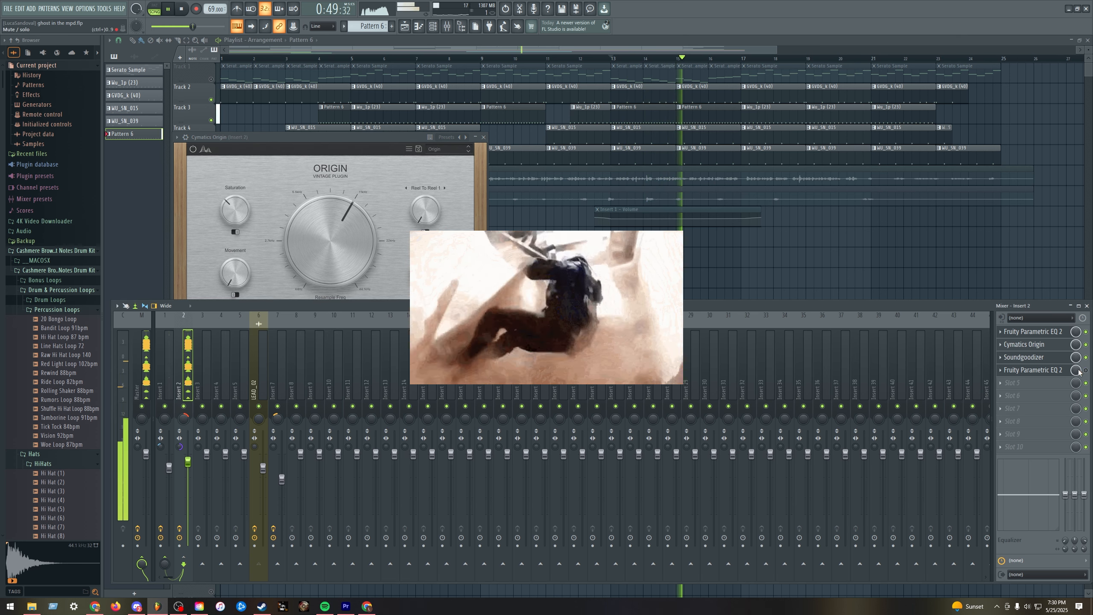
click(1033, 370)
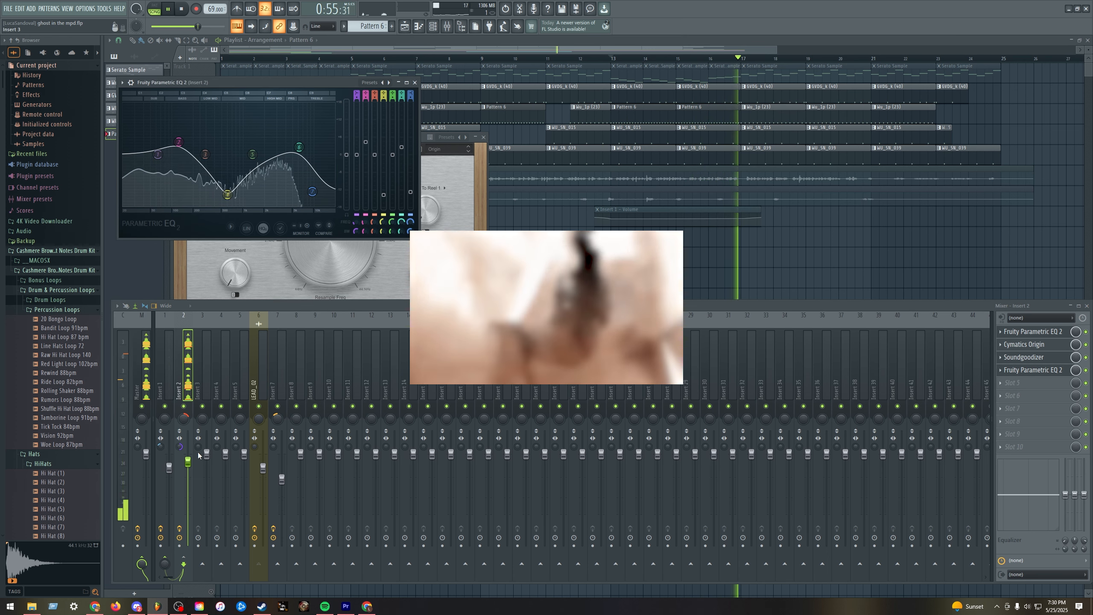
Step: Lower the Insert 2 mixer volume to about 44%, close the open windows, and stop playback
drag(188, 462, 188, 505)
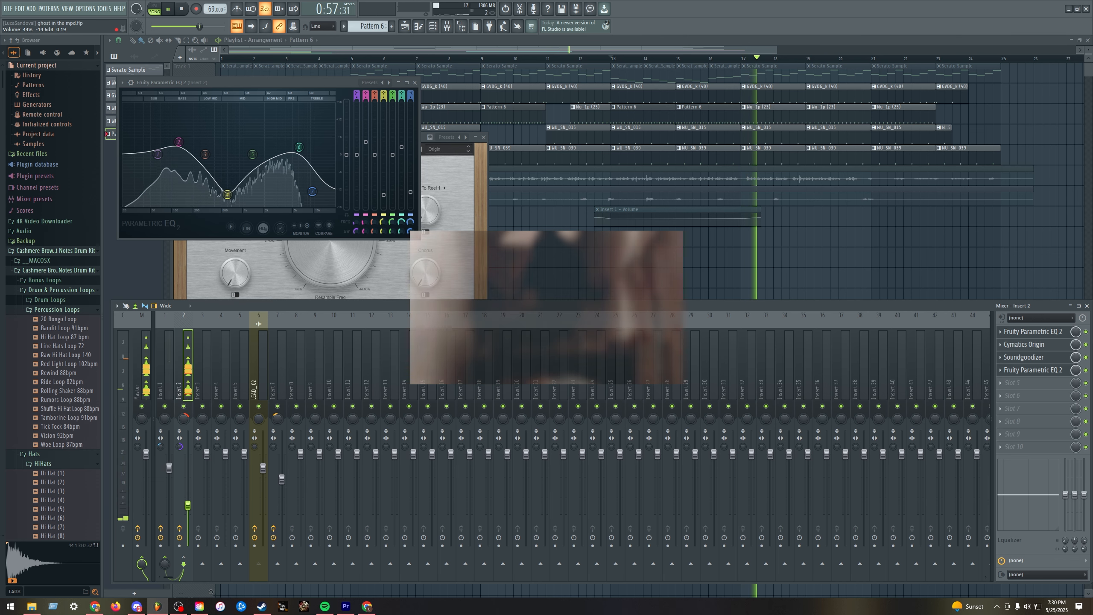
key(F12)
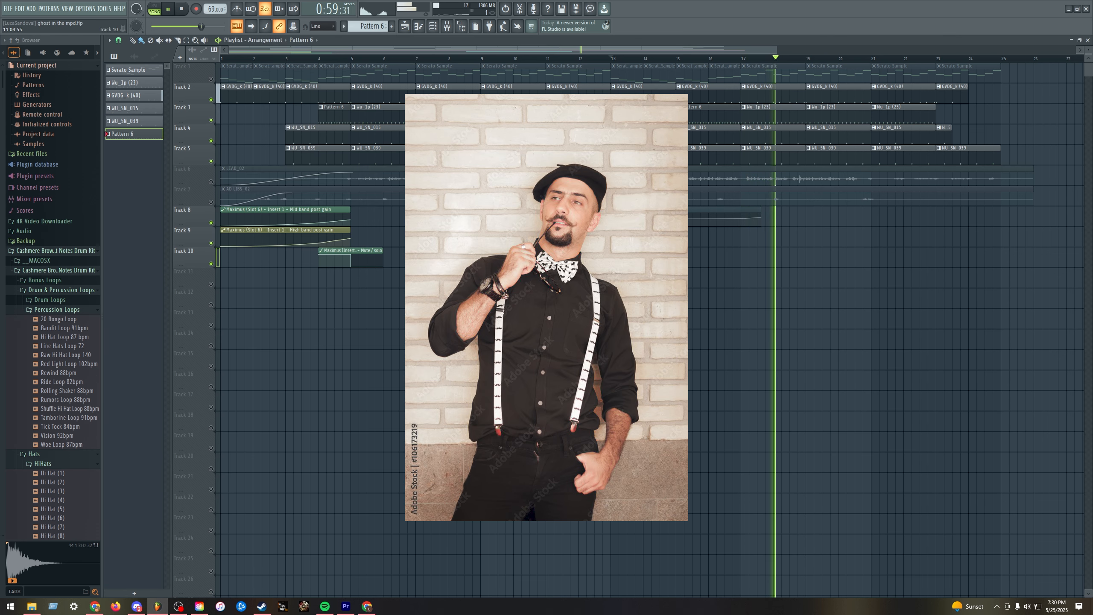
key(space)
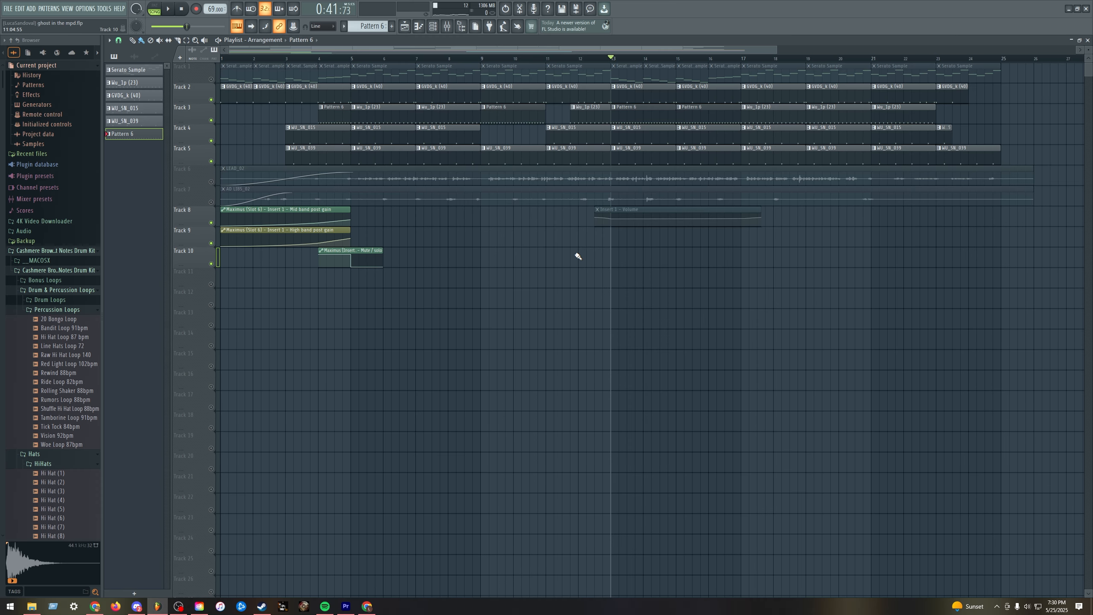
Step: Unmute Track 1 and play the sample together with the drums while the mixer is open
click(211, 79)
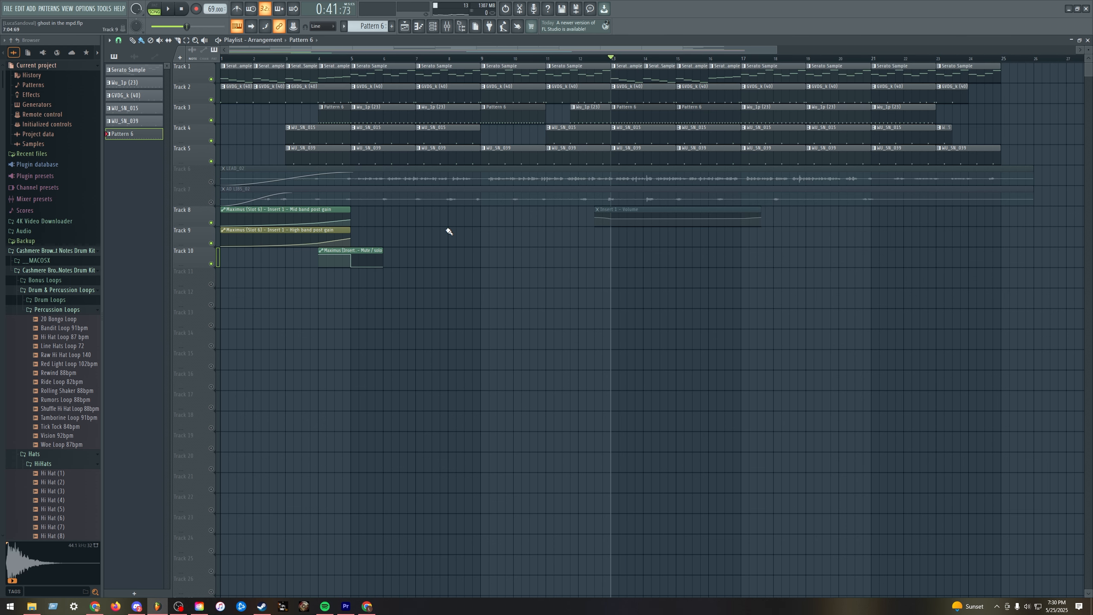
key(F9)
key(space)
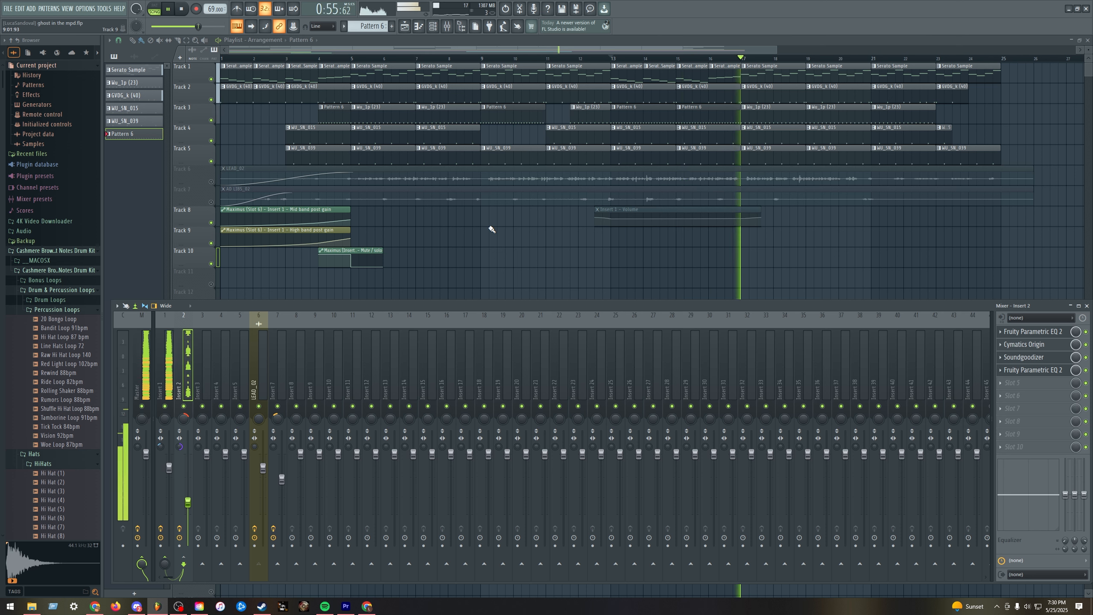
key(space)
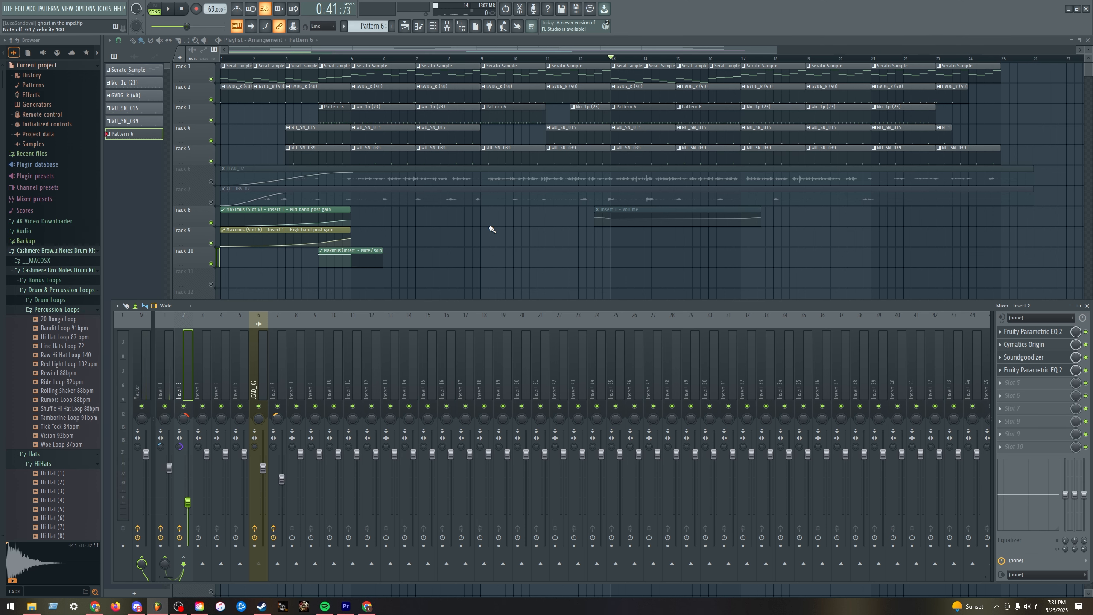
Step: Play the arrangement from bar 5 and stop playback
drag(395, 59, 354, 59)
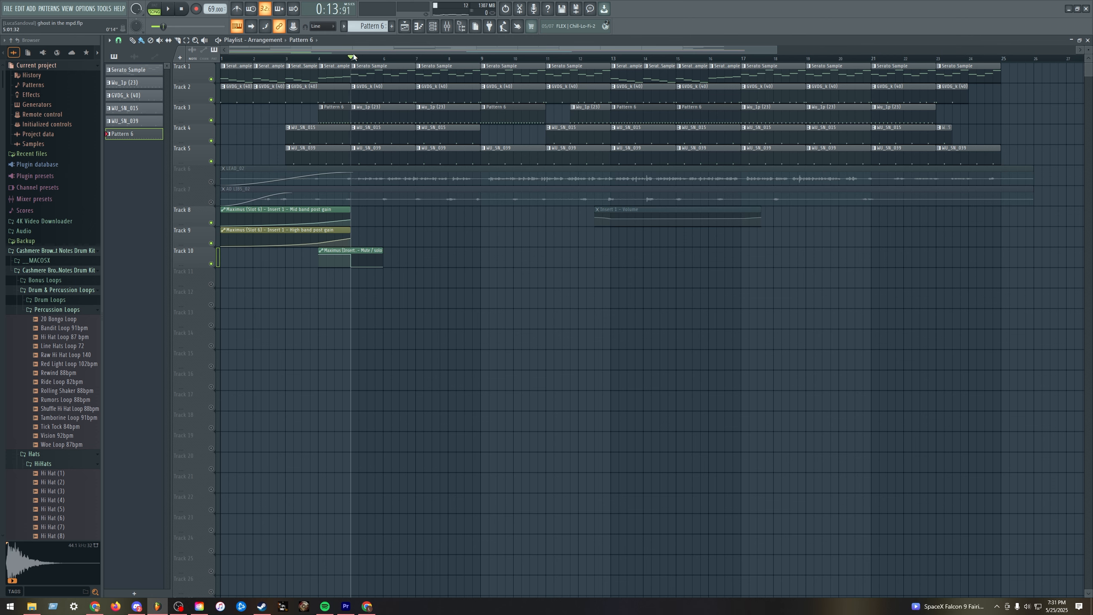
key(space)
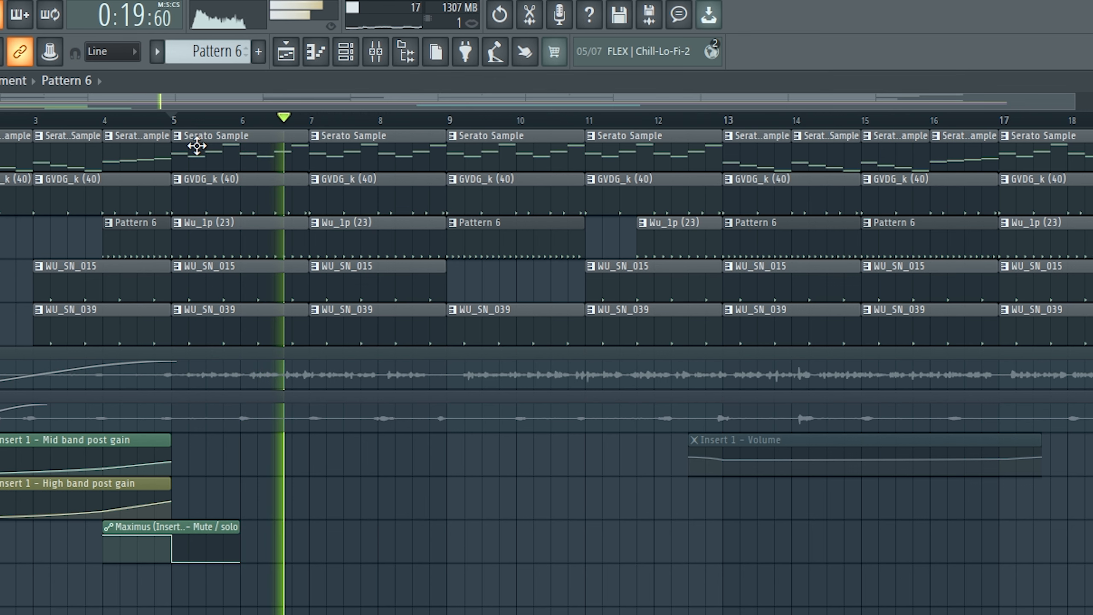
key(space)
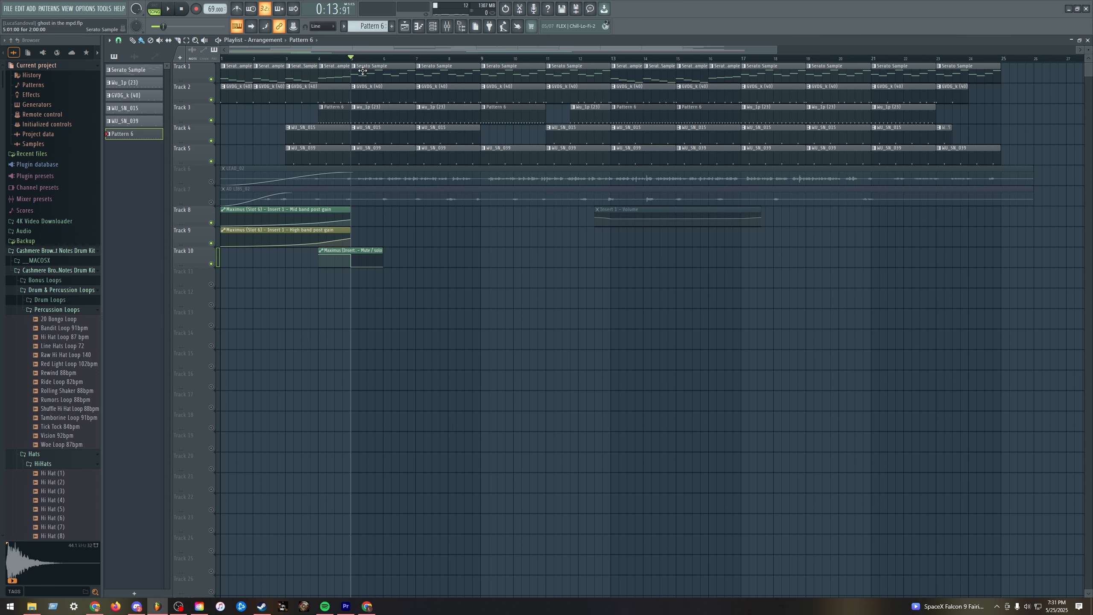
Step: Open the Serato Sample pattern in the piano roll, play through its notes, stop, and close the piano roll
double_click(363, 71)
drag(446, 144, 357, 148)
key(space)
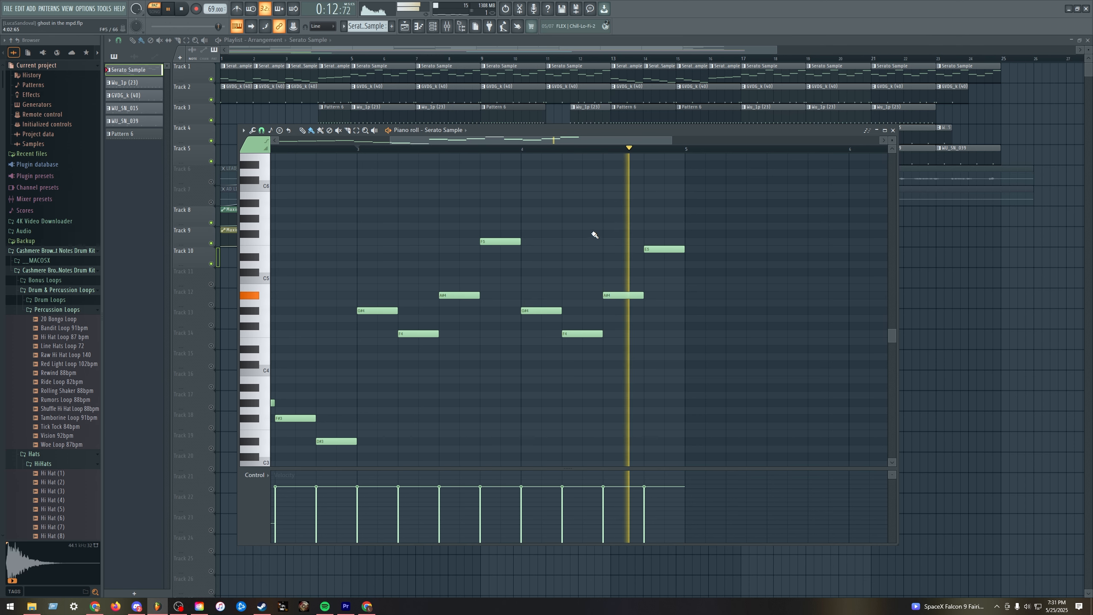
key(space)
key(F7)
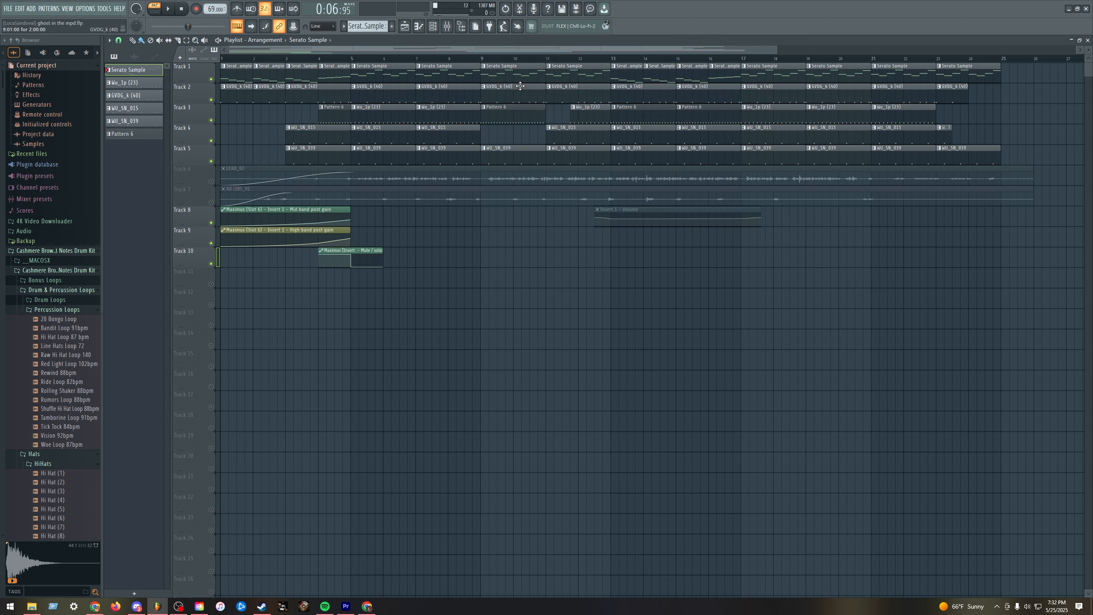
Step: Switch to song playback and unmute Tracks 6 and 7, which hold the LEAD_02 and AD LIBS_02 vocals
click(212, 202)
right_click(211, 182)
key(Tab)
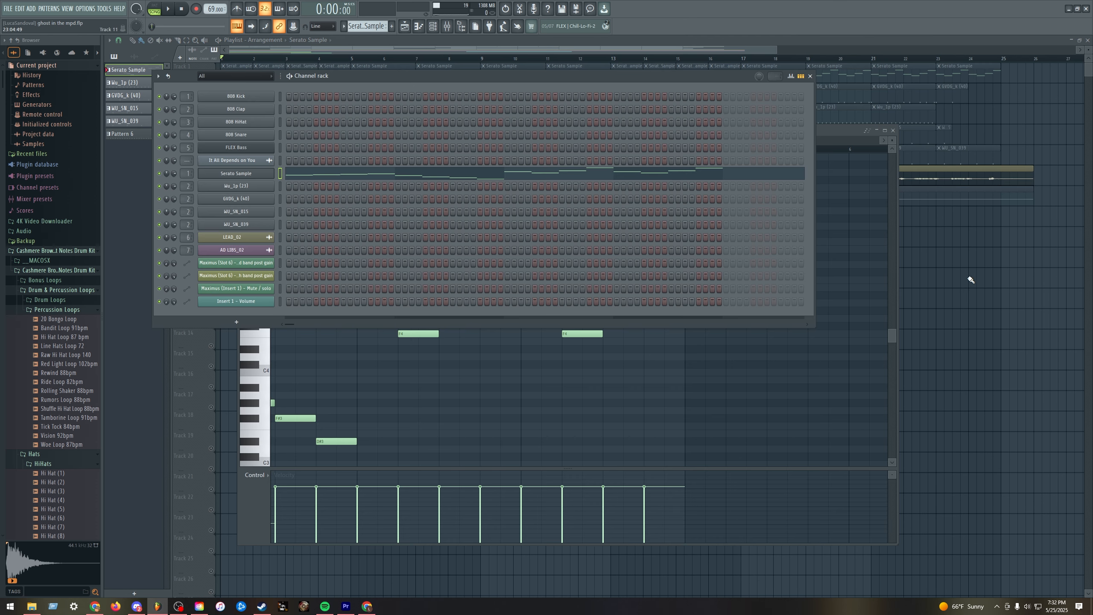
key(Tab)
key(l)
right_click(211, 202)
right_click(211, 202)
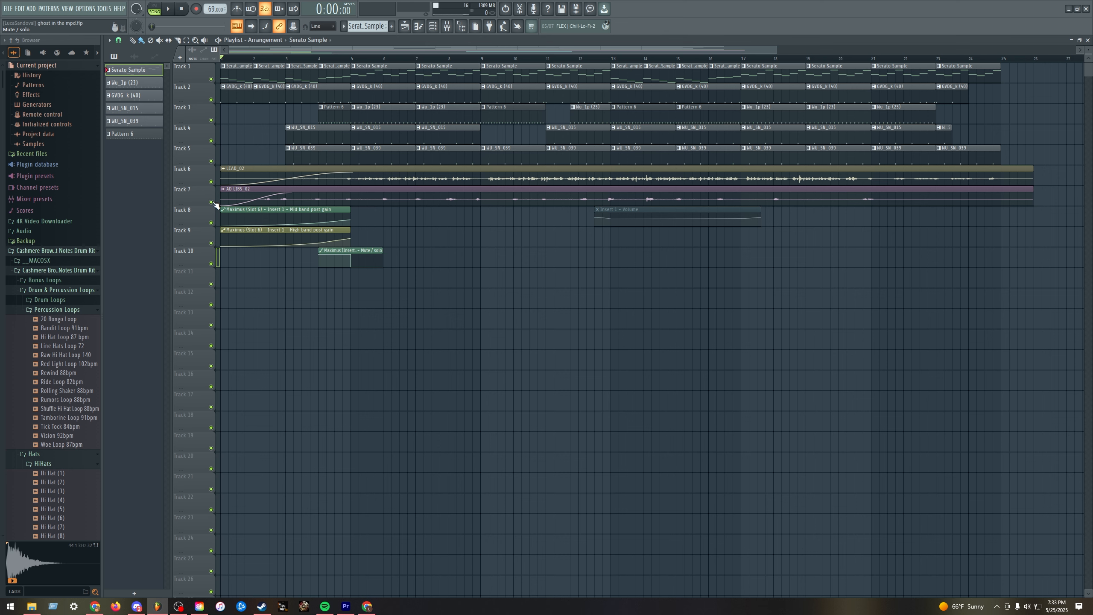
Step: Bypass every LEAD_02 mixer effect except Soundgoodizer, and play Track 6 soloed to hear that effect
double_click(254, 175)
key(F9)
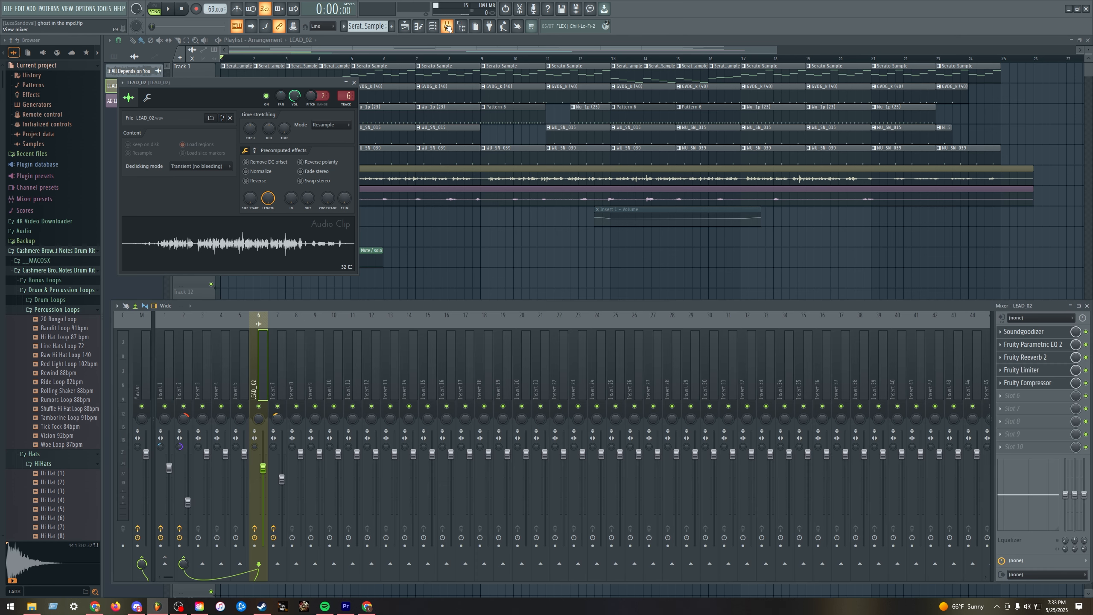
click(1029, 331)
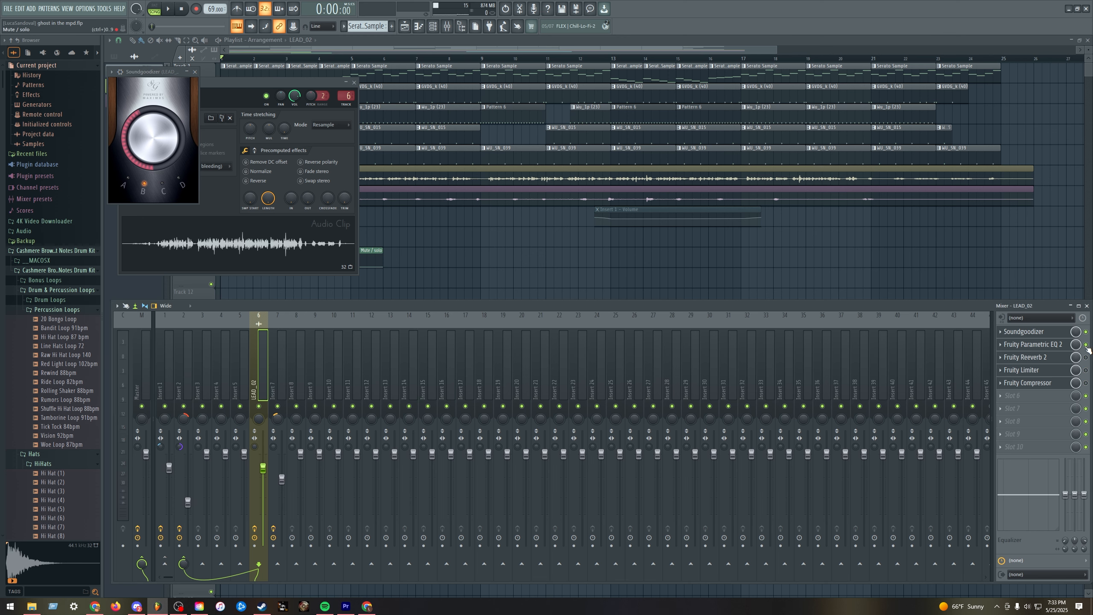
key(F12)
key(space)
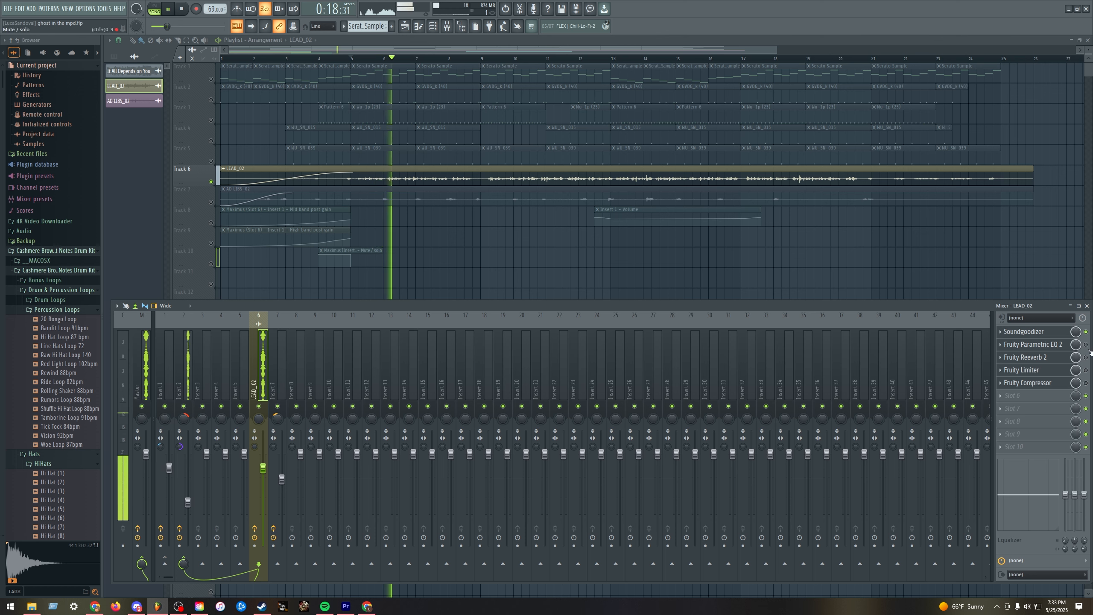
Step: Enable and open Fruity Parametric EQ 2 on LEAD_02, stop playback, and adjust the width of band 5
click(1032, 344)
key(space)
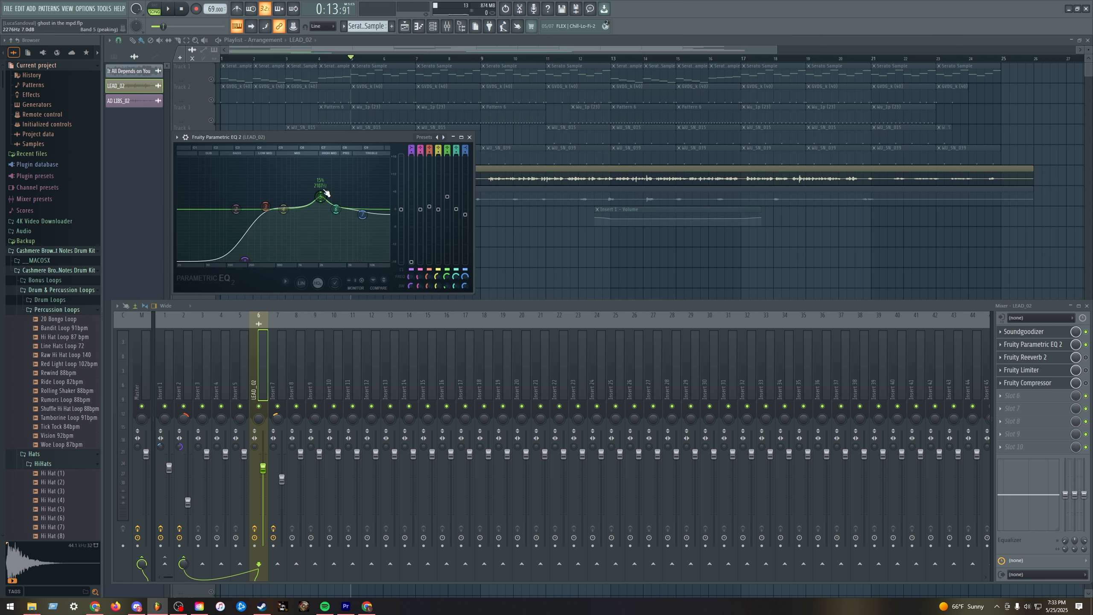
drag(447, 287, 447, 294)
Step: Enable and open Fruity Reeverb 2 on LEAD_02 and play the soloed vocal through it
key(space)
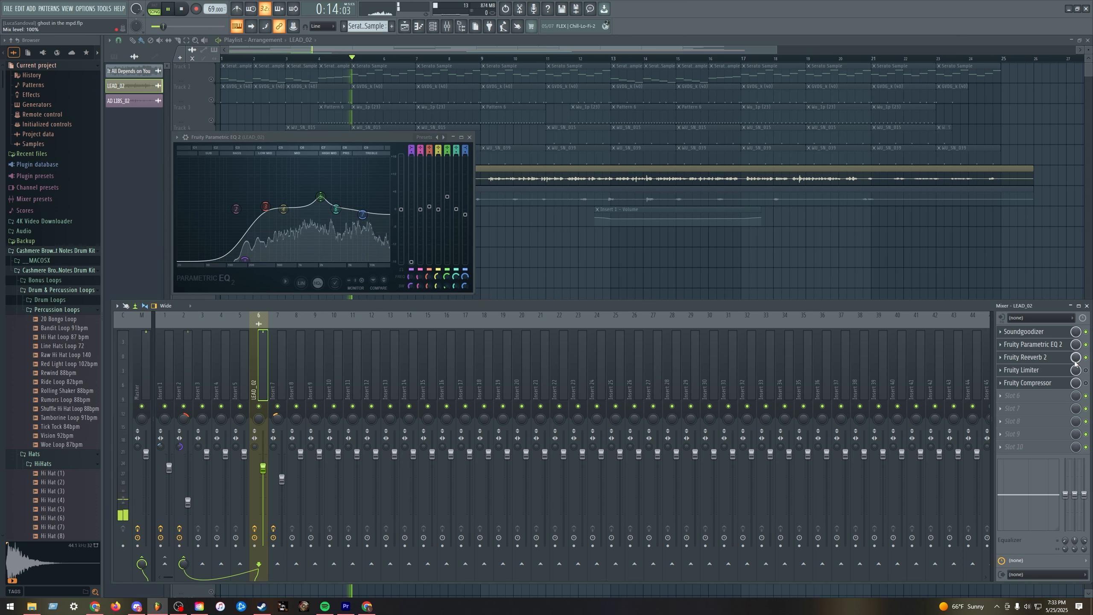
click(1029, 357)
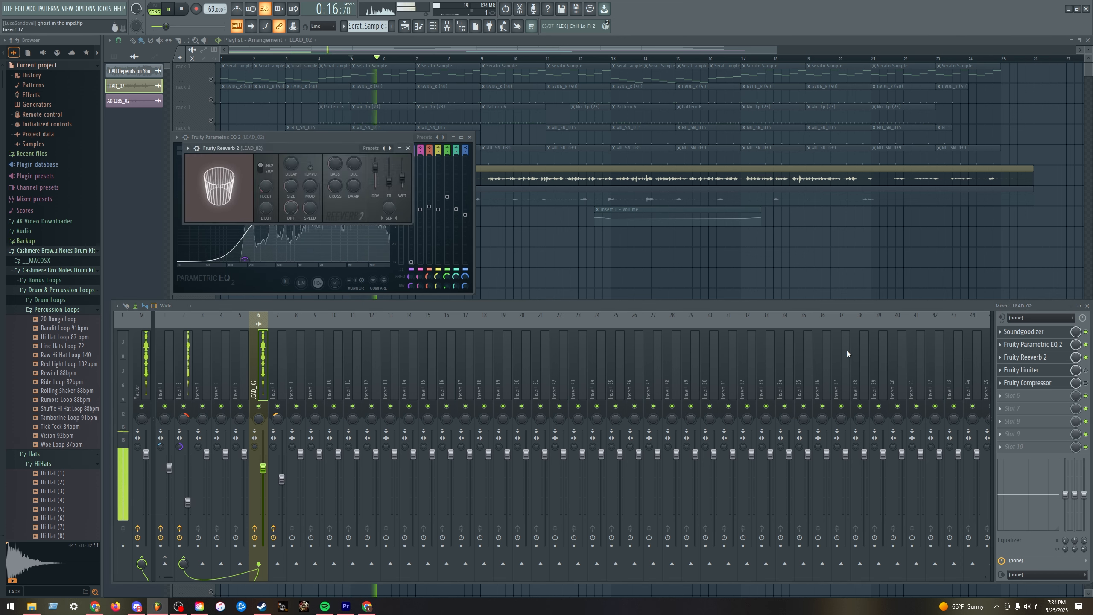
key(space)
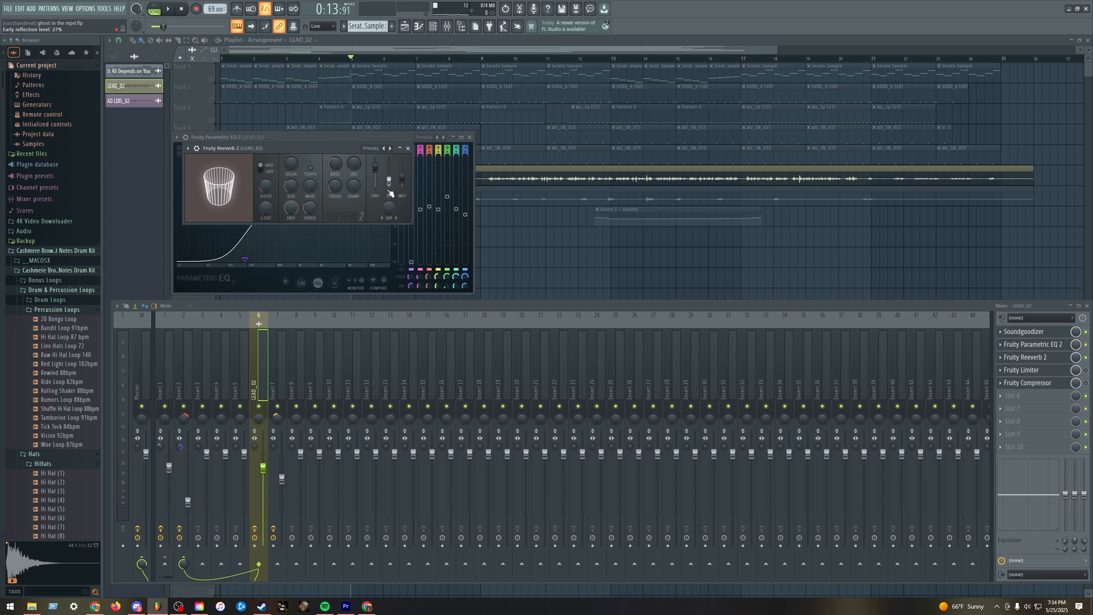
Step: Enable and open Fruity Limiter on LEAD_02, then audition the soloed vocal through it from bar 5
click(1086, 370)
click(1024, 370)
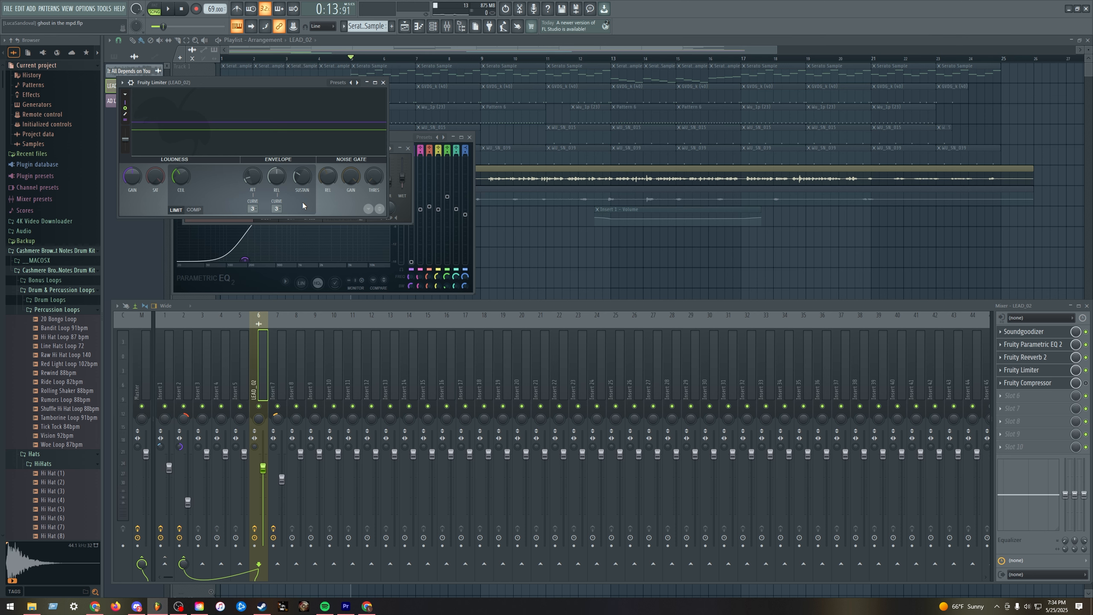
key(space)
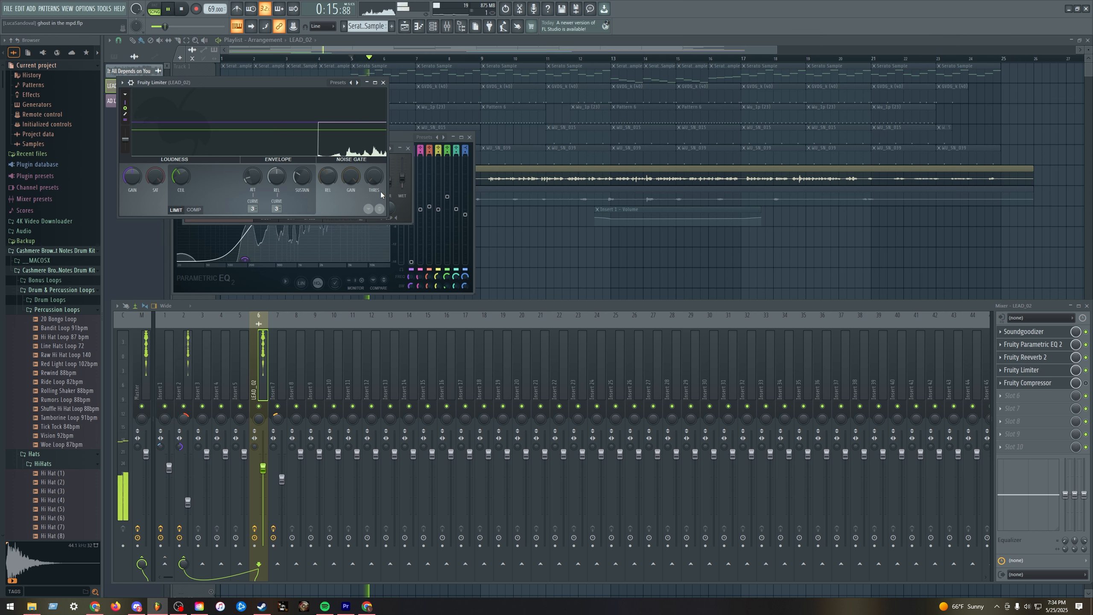
key(space)
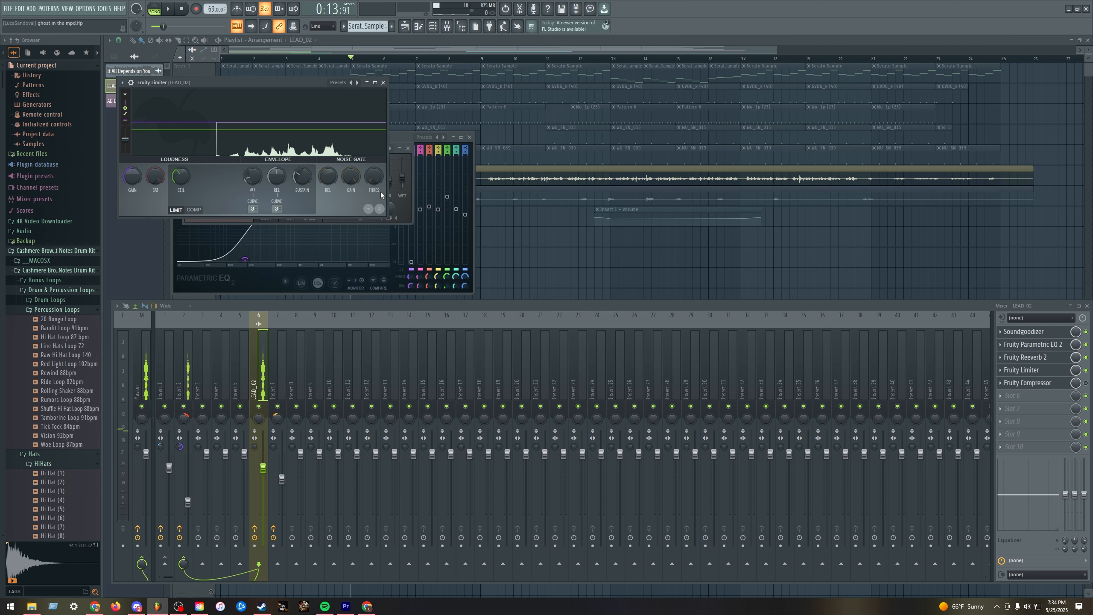
Step: Enable and open Fruity Compressor on LEAD_02, moving its window clear of the limiter's controls
click(1063, 387)
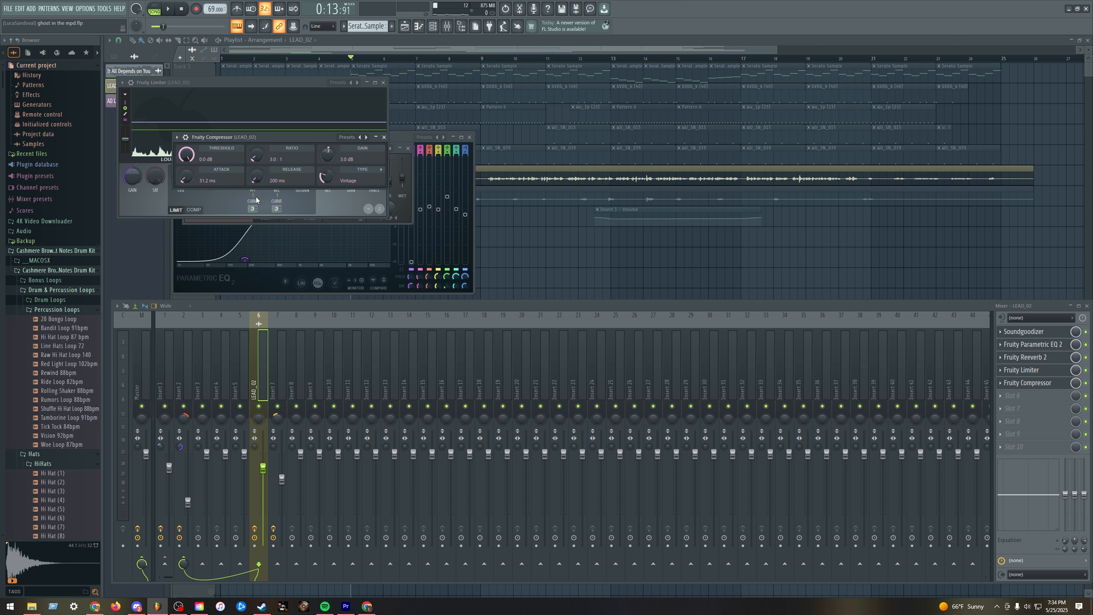
drag(292, 140, 384, 211)
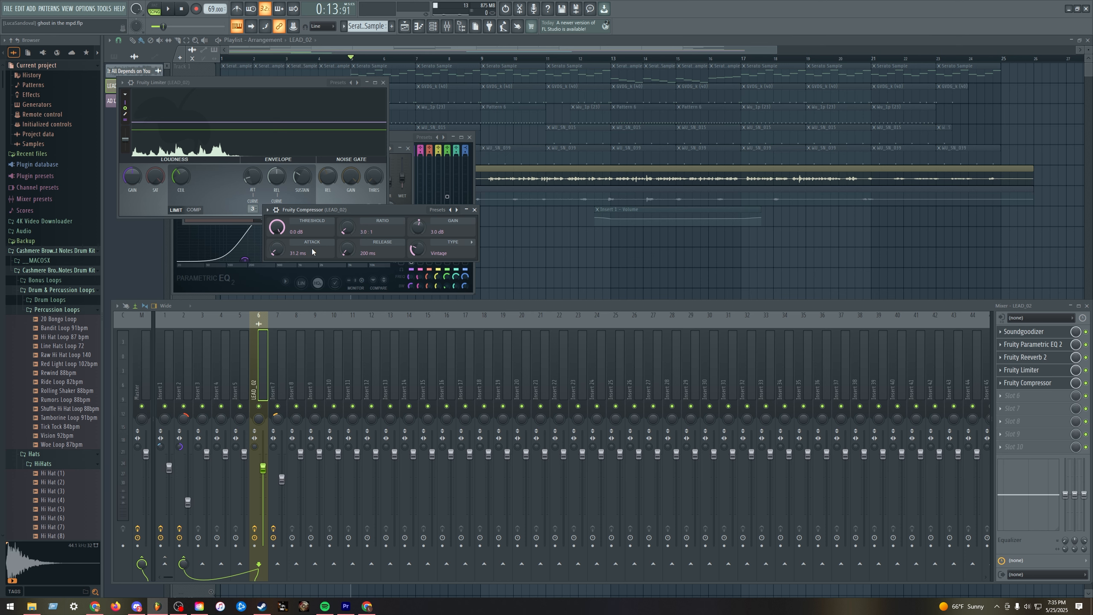
Step: Audition the soloed LEAD_02 vocal through Fruity Compressor, and unmute playlist tracks 1 to 5 and 8 to 10
key(space)
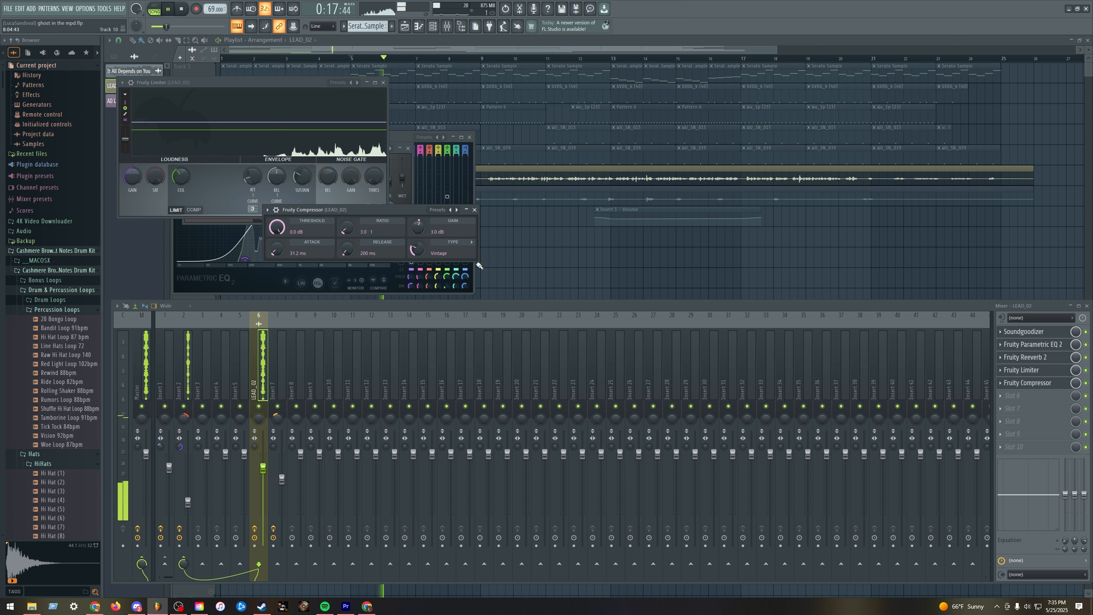
key(space)
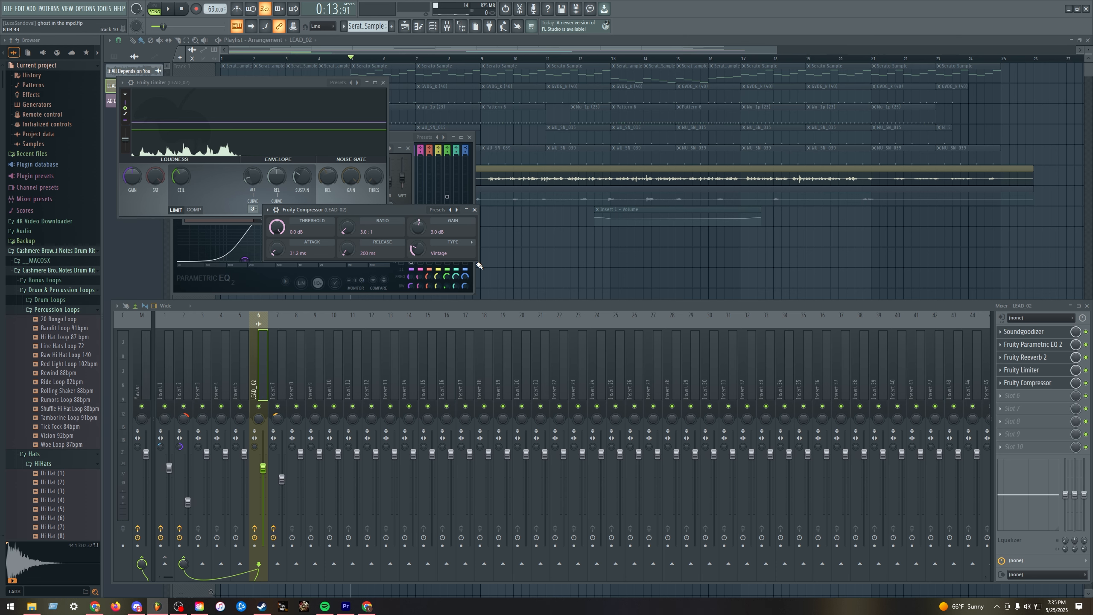
click(211, 120)
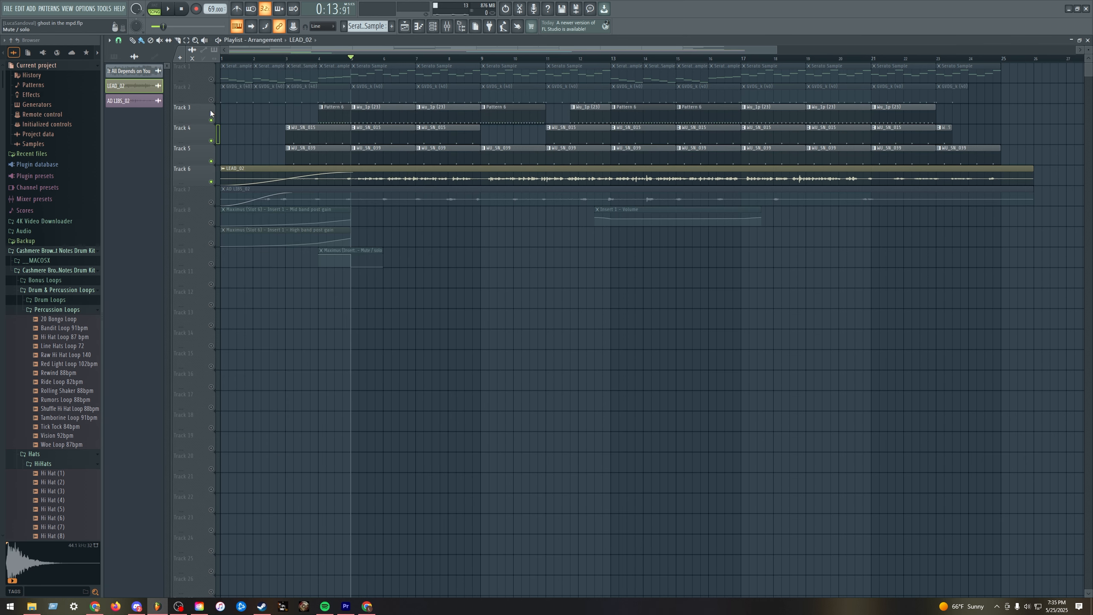
click(210, 100)
click(211, 79)
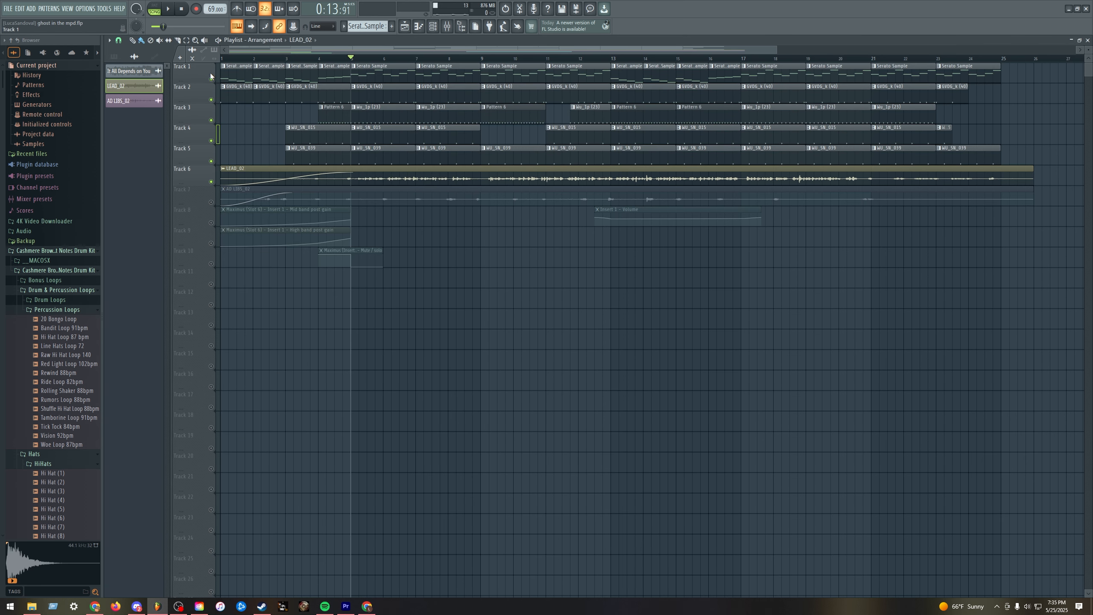
click(211, 264)
click(211, 243)
click(211, 223)
Step: Play the full mix from bar 5 and slightly lower the LEAD_02 mixer volume, ending with playback stopped
key(space)
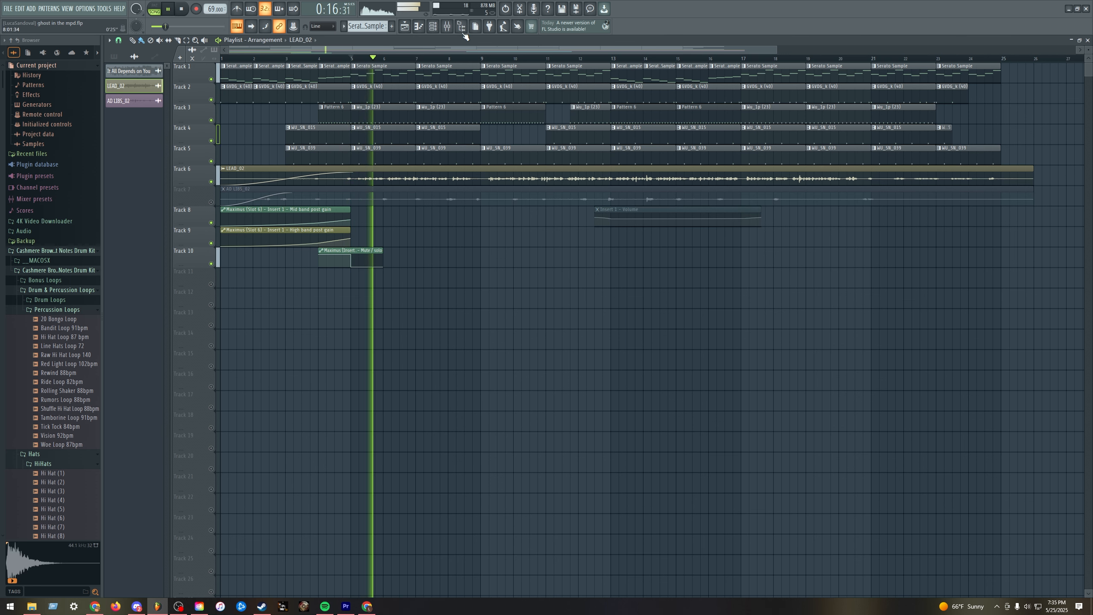
click(447, 26)
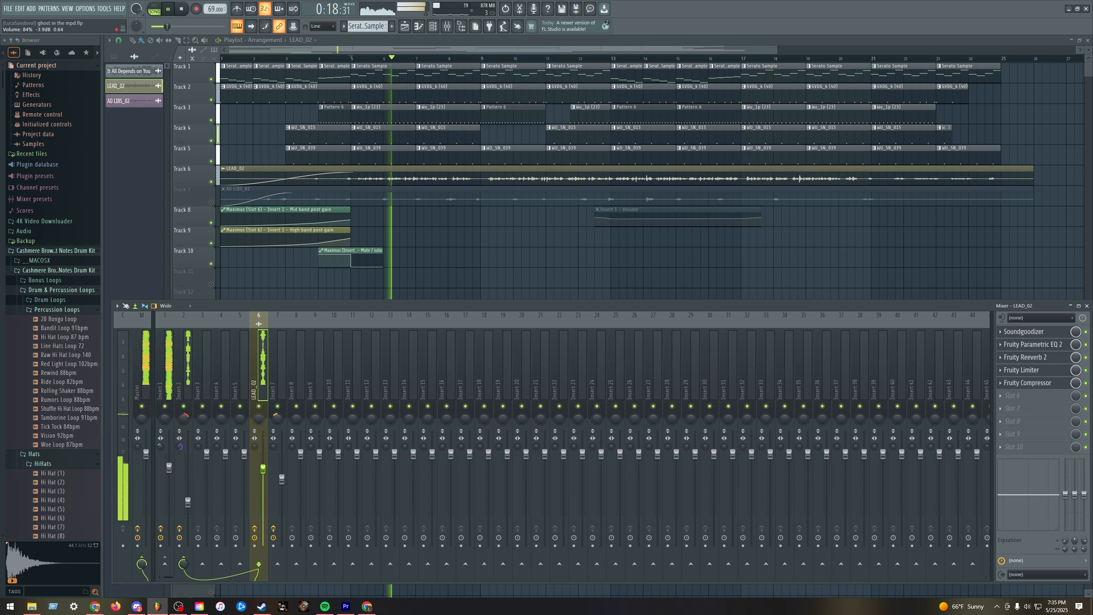
drag(264, 469, 264, 473)
key(F9)
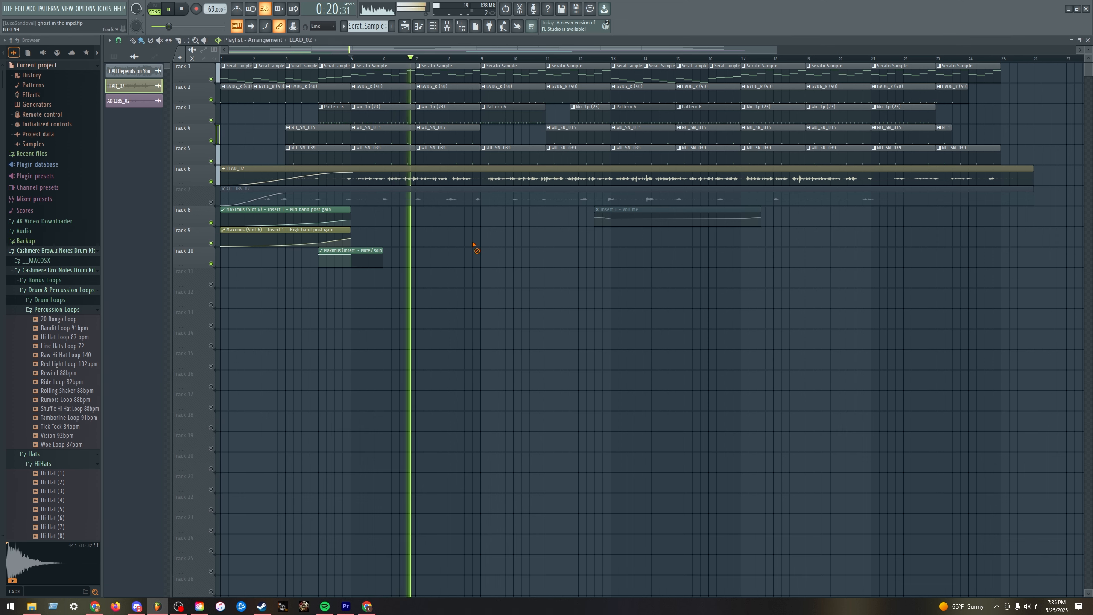
key(space)
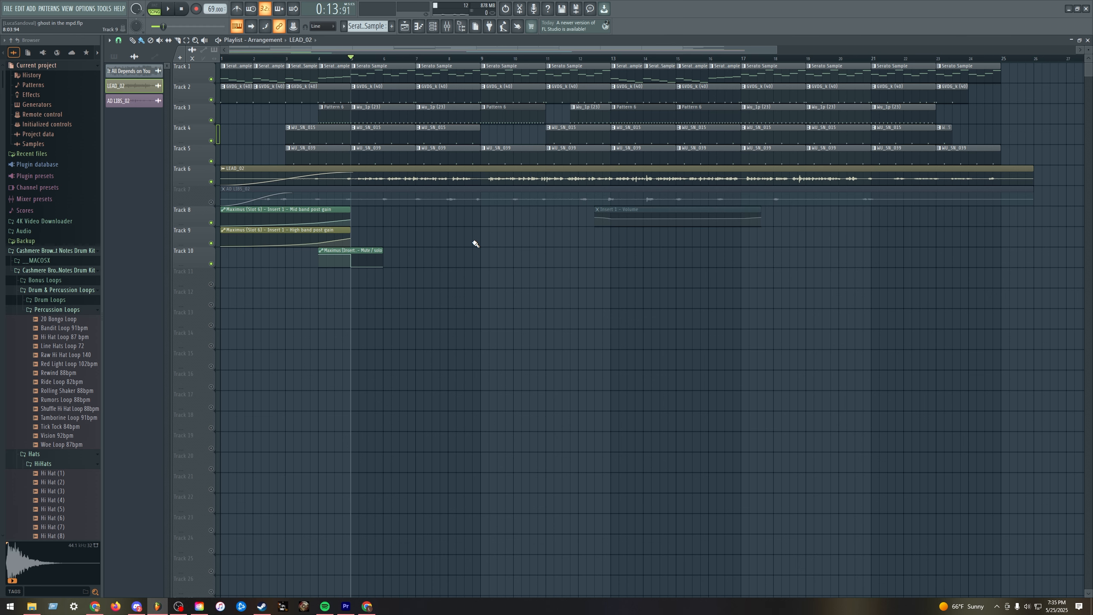
Step: Solo the AD LIBS_02 playlist track, play it, and select mixer track Insert 7
click(304, 209)
right_click(212, 203)
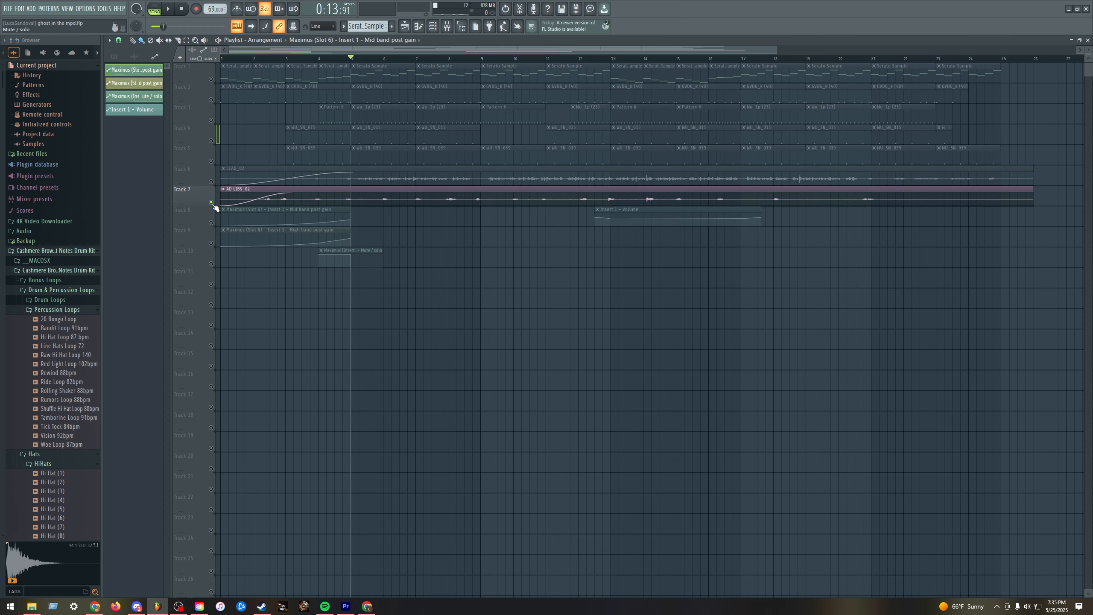
key(F9)
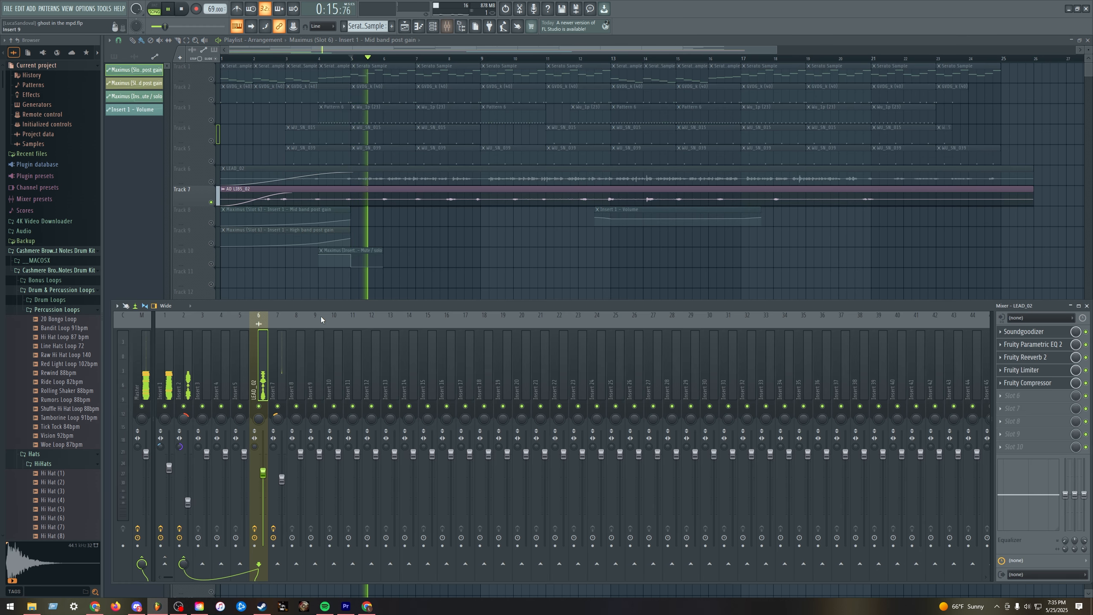
click(282, 349)
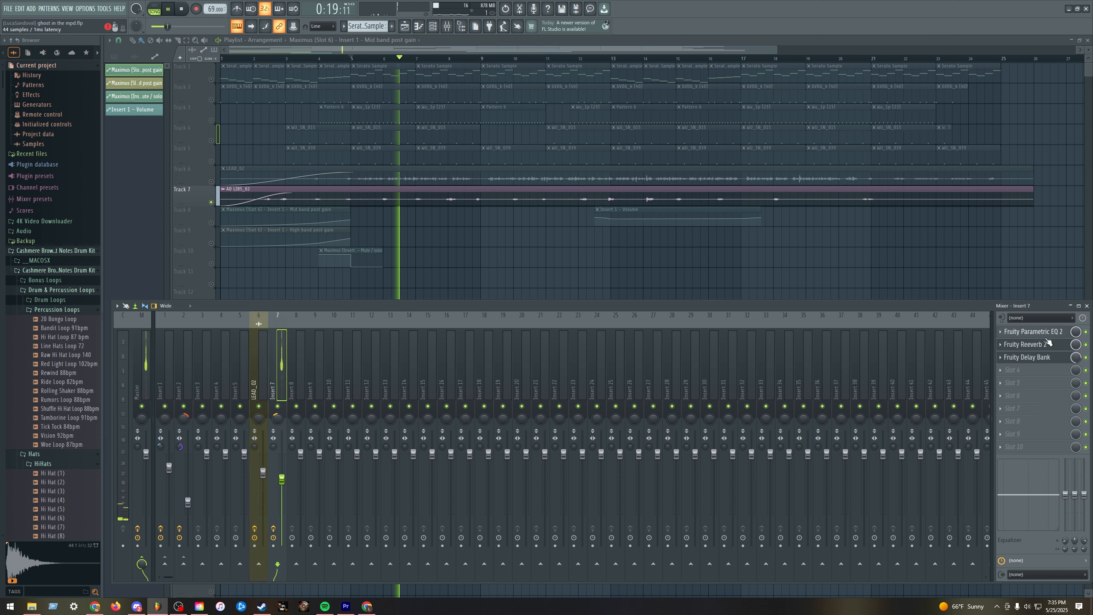
Step: Inspect Fruity Parametric EQ 2, Fruity Reeverb 2 and Fruity Delay Bank on Insert 7 during playback, and stop the song
click(1033, 331)
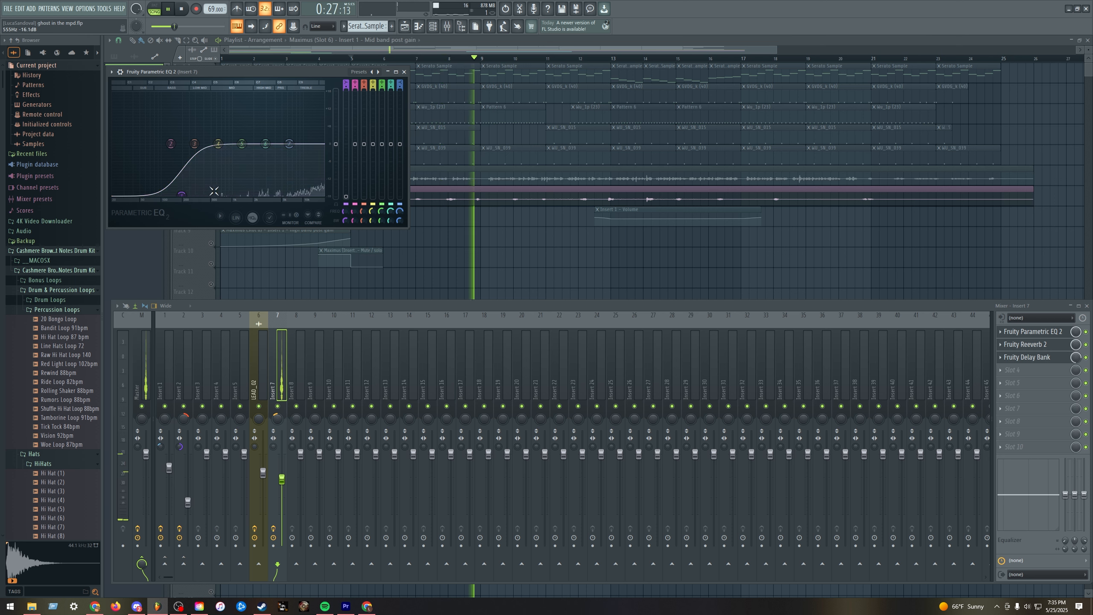
click(1026, 344)
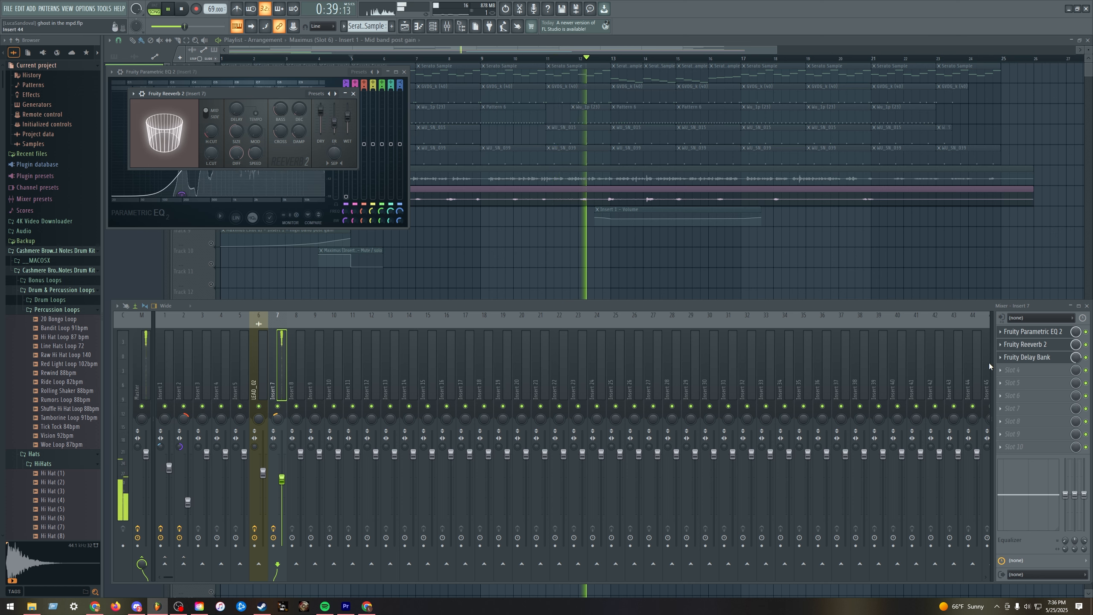
click(1033, 361)
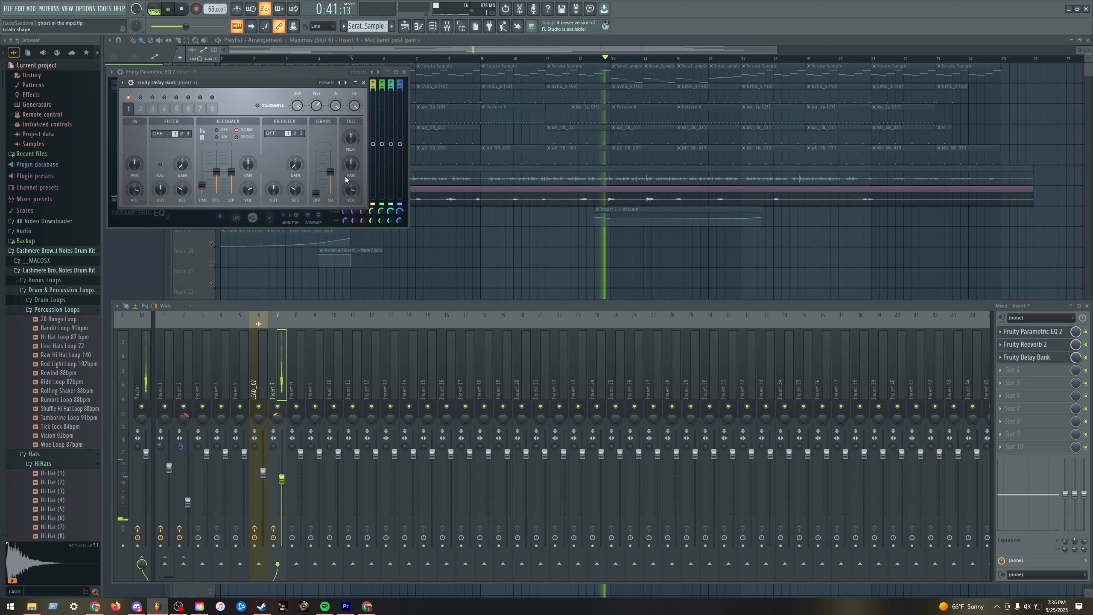
right_click(451, 213)
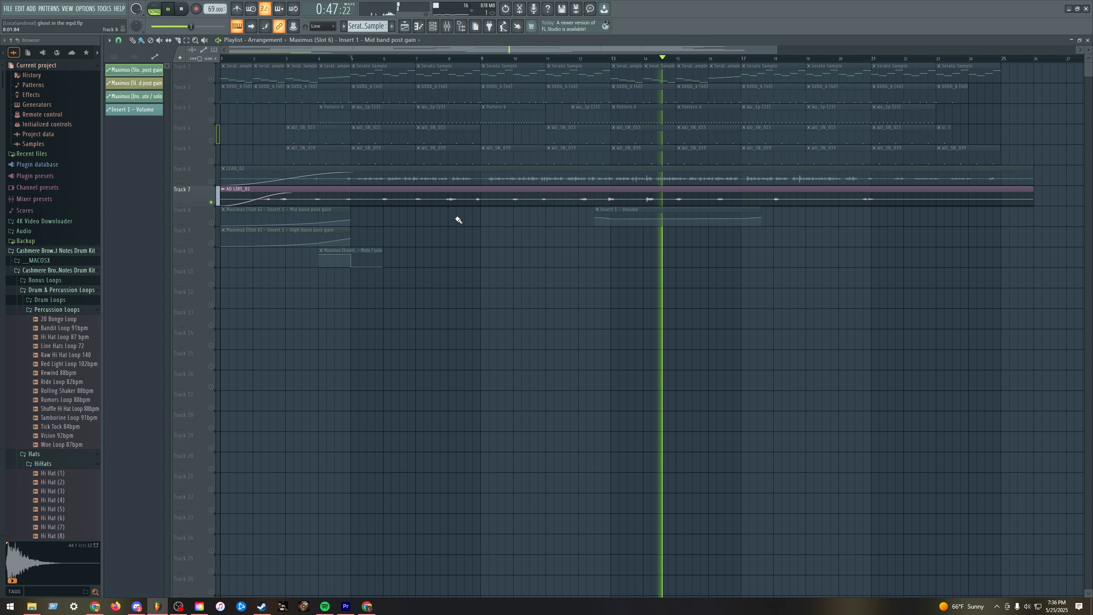
key(space)
Step: Clear the ad-lib track's solo to restore all playlist tracks, and move the playhead to the start of the song
right_click(212, 223)
right_click(212, 223)
drag(267, 58, 211, 60)
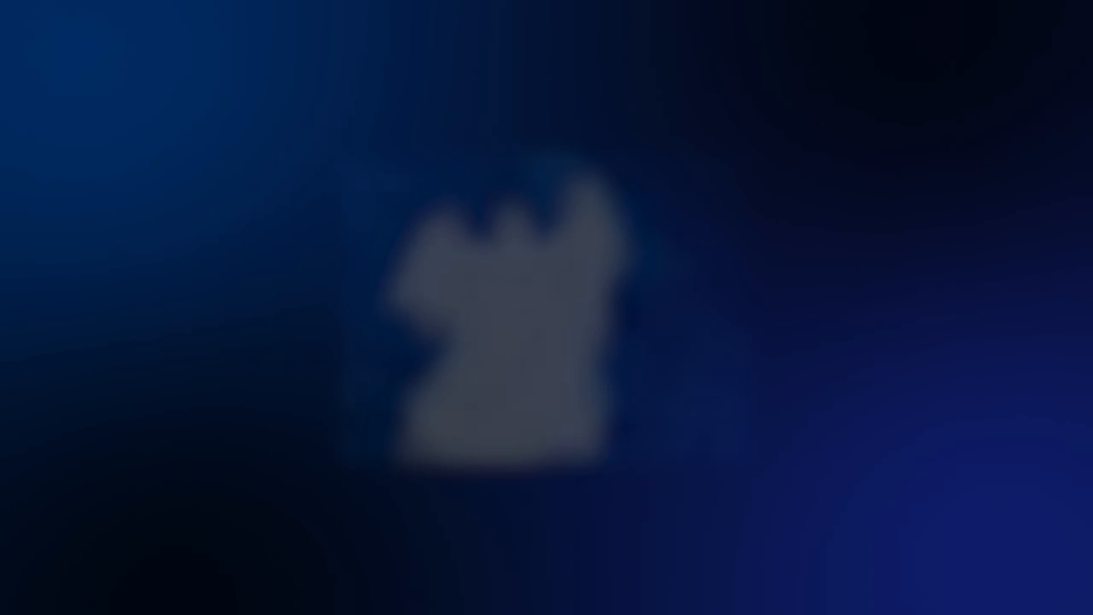
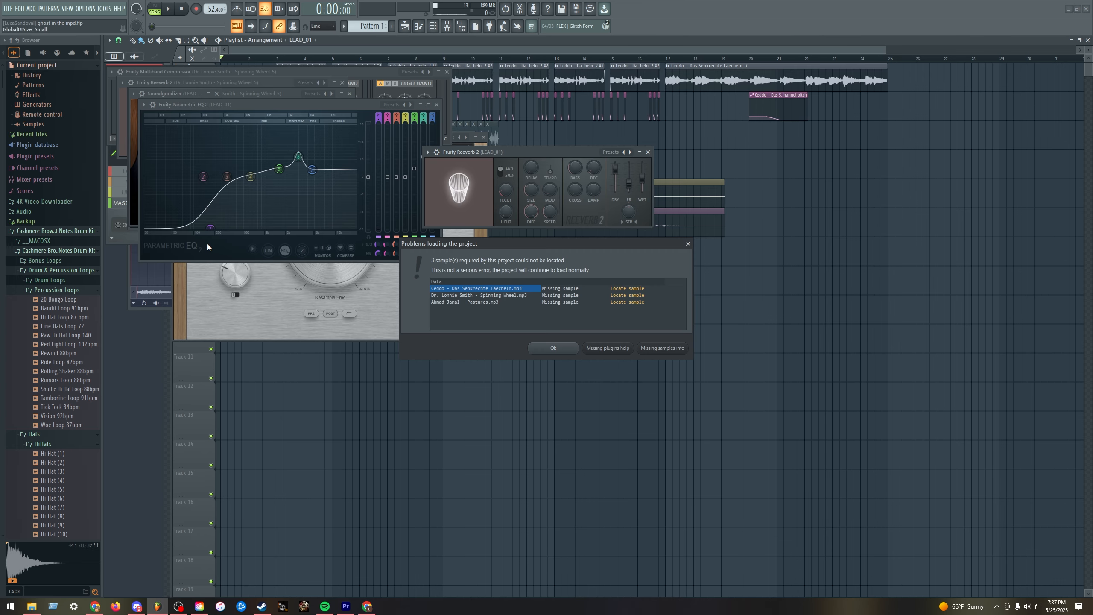
Step: Dismiss the missing-samples report, and briefly open the channel settings of the first Ceddo - Das Senkrechte Laecheln clip
click(553, 348)
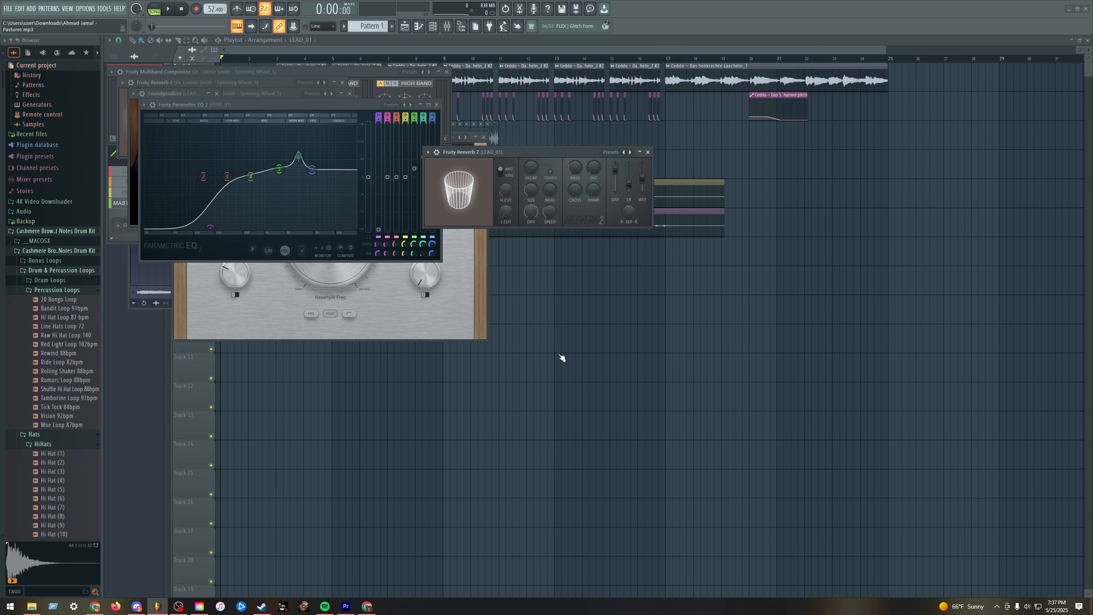
click(133, 88)
double_click(135, 70)
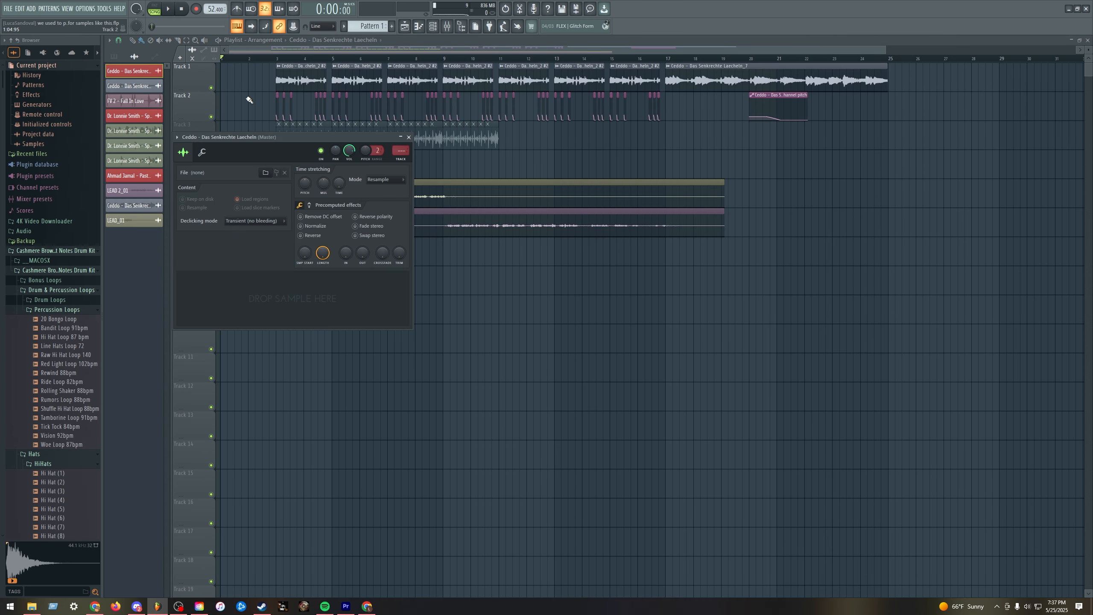
click(408, 137)
Step: Open the channel rack and set its filter to display all channels
click(433, 27)
click(218, 76)
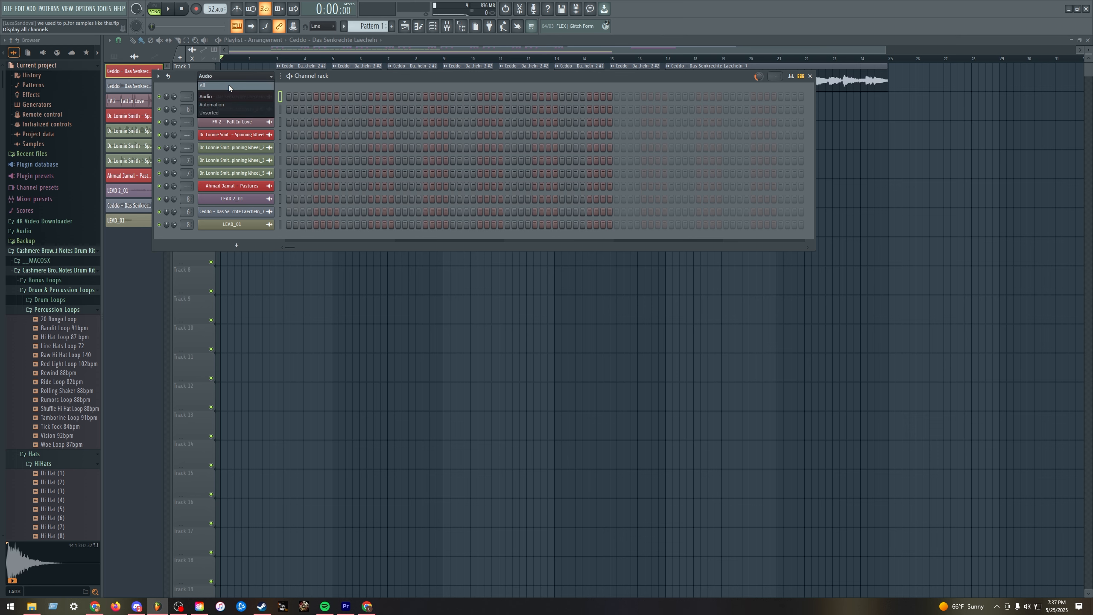
click(227, 85)
Step: Examine the chopped Ceddo - Das Senkrechte Laecheln_2 sample and its slice markers in Slicex
click(220, 354)
scroll(220, 351, up, 3)
drag(222, 312, 202, 313)
scroll(205, 323, down, 2)
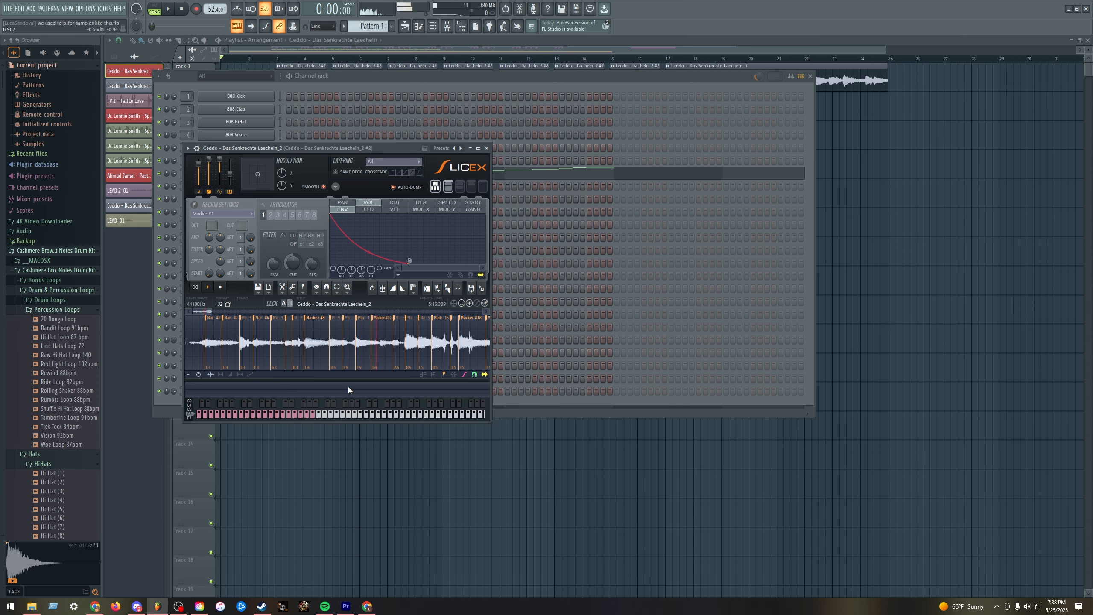
click(492, 423)
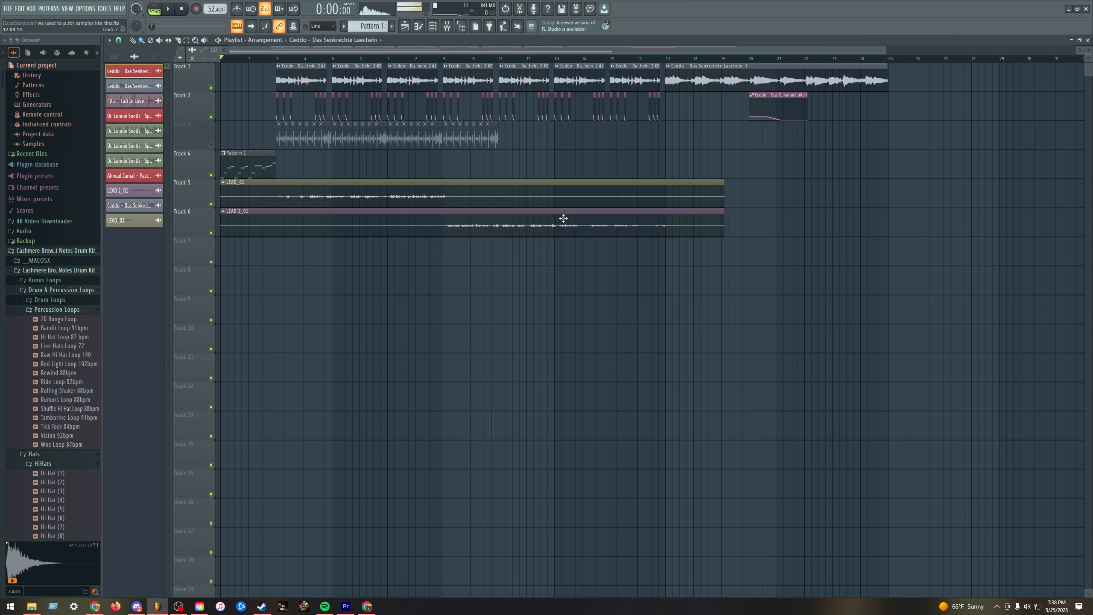
Step: Reopen Ceddo - Das Senkrechte Laecheln_2 in Slicex and enlarge its window to examine the waveform slices in detail
click(433, 26)
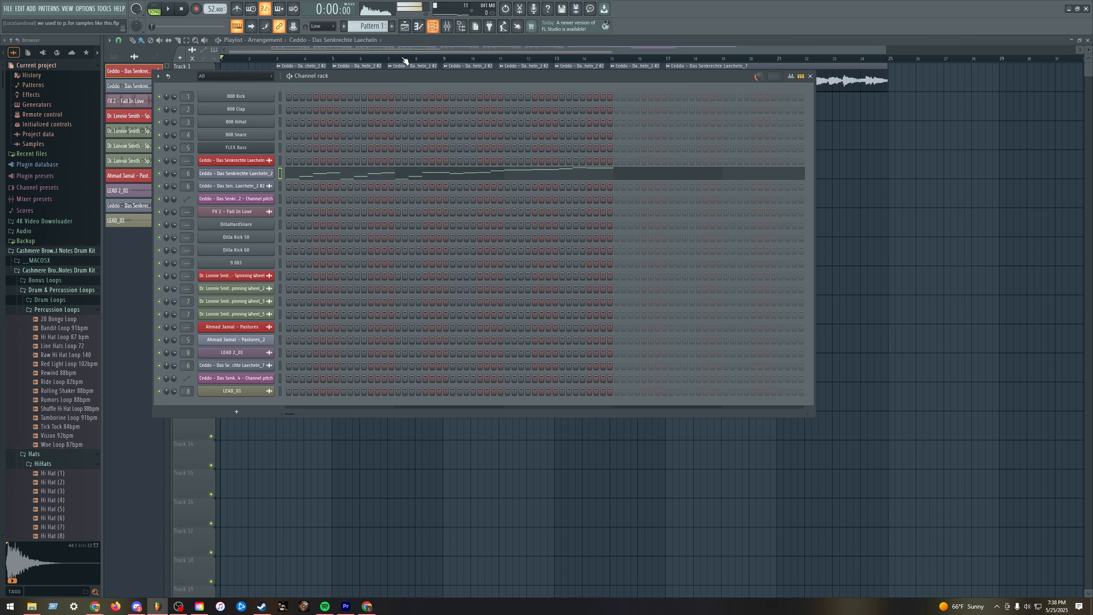
click(261, 178)
drag(494, 426, 955, 468)
scroll(717, 381, down, 3)
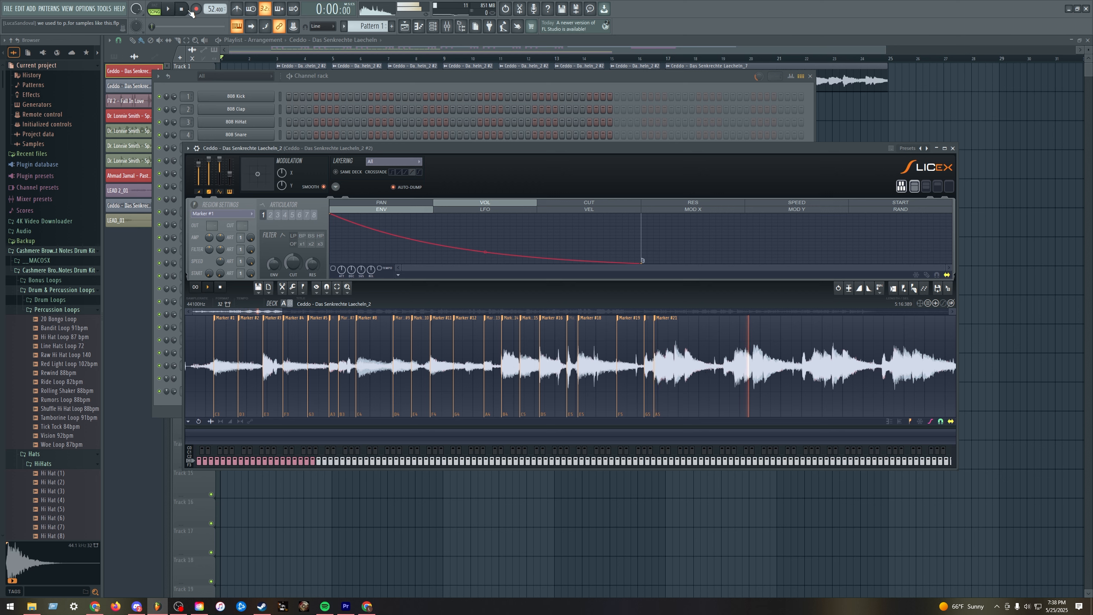
click(453, 548)
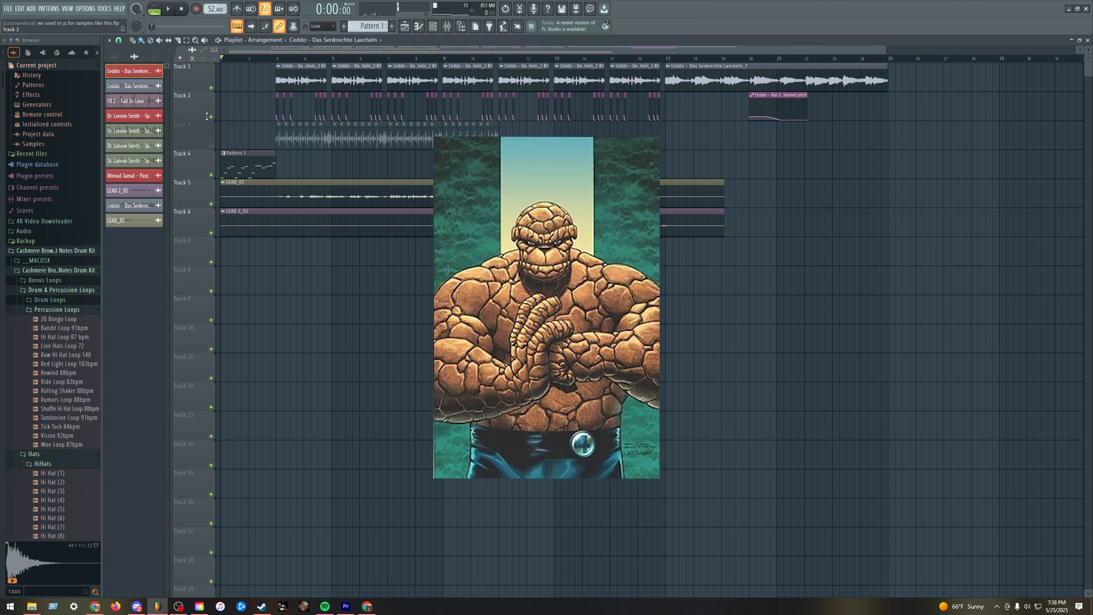
Step: Open Maximus, Fruity Reeverb 2 and the first Fruity Parametric EQ 2 on the Ceddo sample's mixer track, and inspect EQ band 5
click(434, 27)
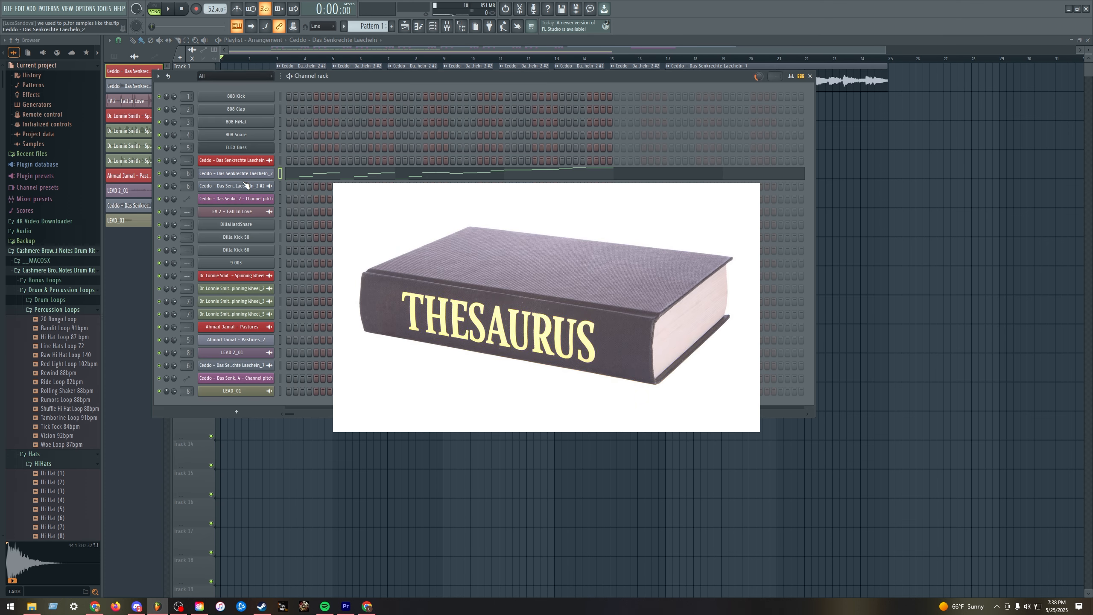
click(434, 26)
click(447, 27)
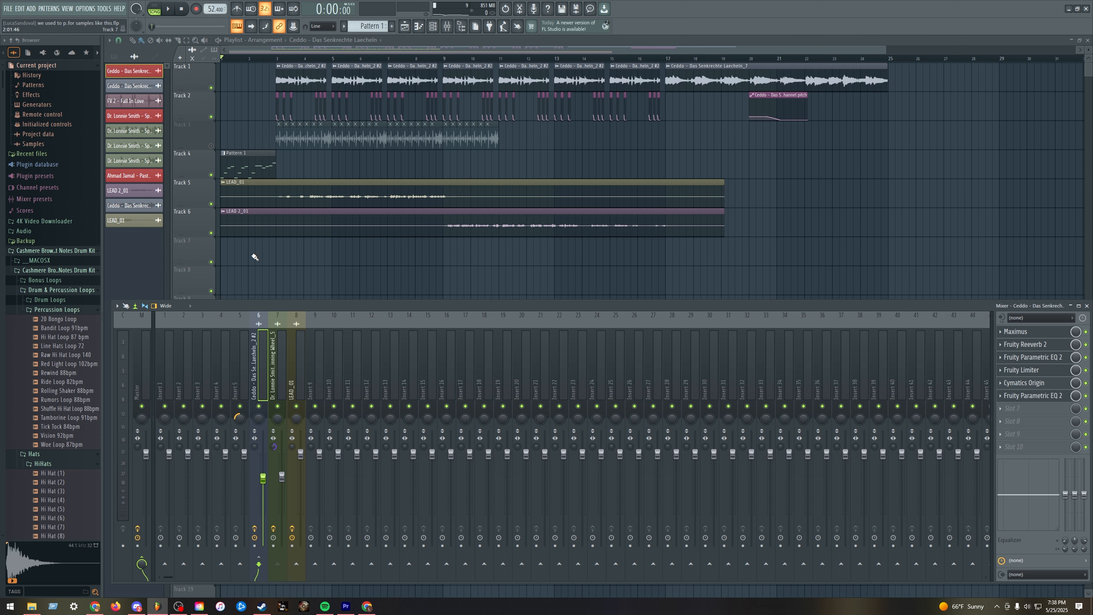
click(1027, 332)
click(1031, 346)
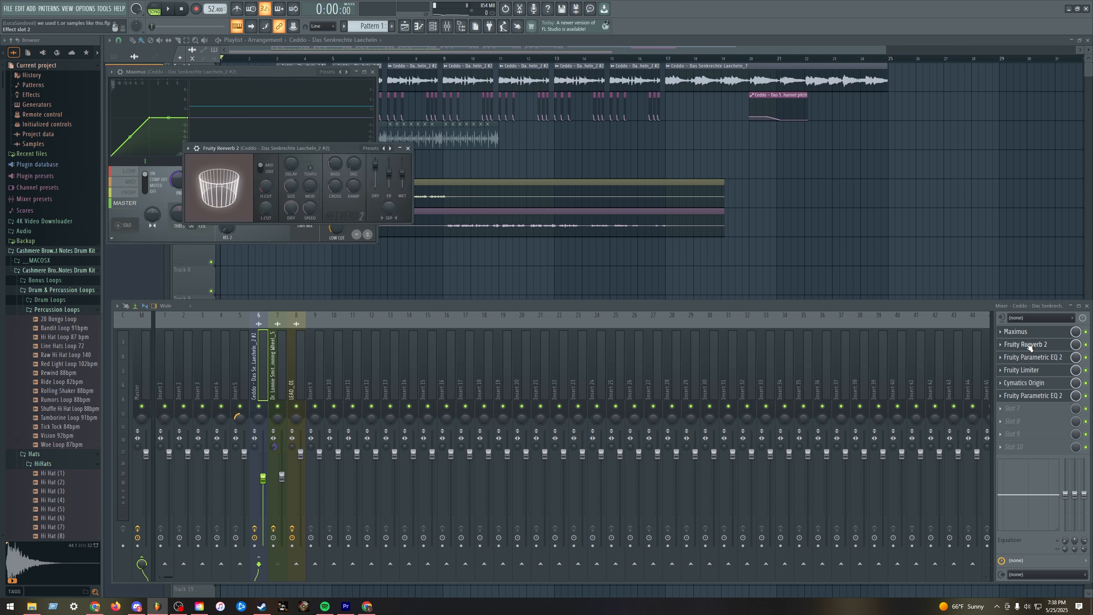
click(1032, 357)
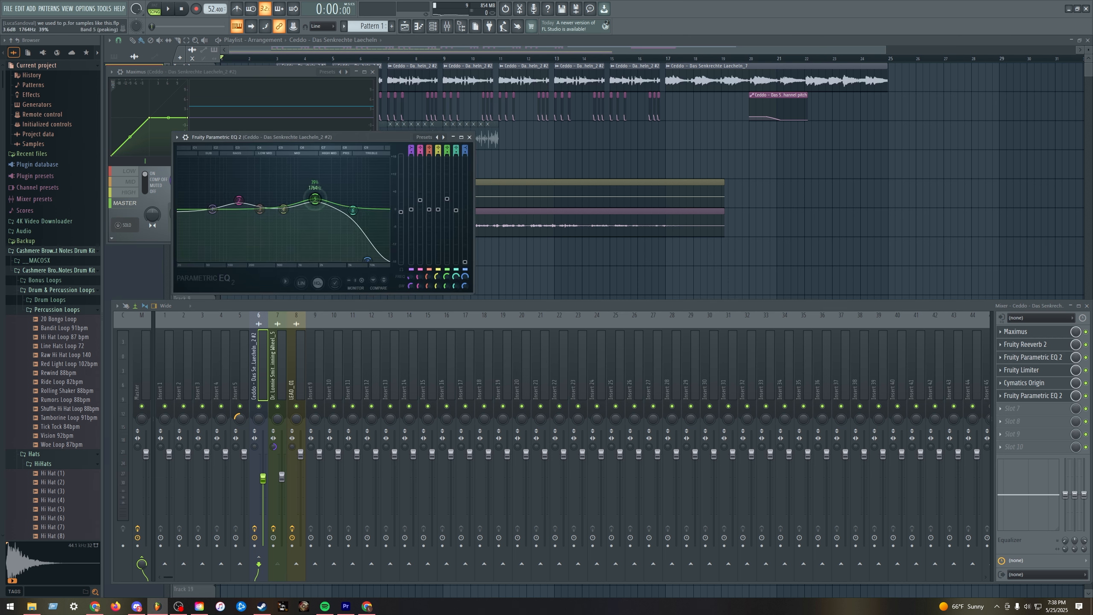
drag(313, 202, 315, 204)
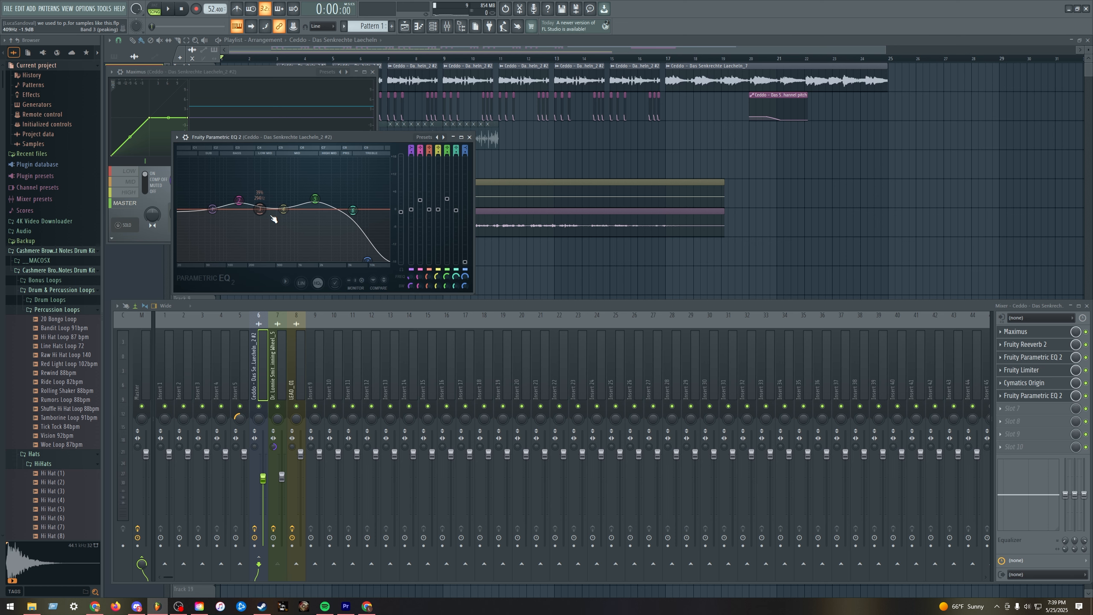
Step: Inspect Fruity Limiter's LIMIT and COMP settings and the second Fruity Parametric EQ 2 on the Ceddo sample's mixer track
click(1022, 370)
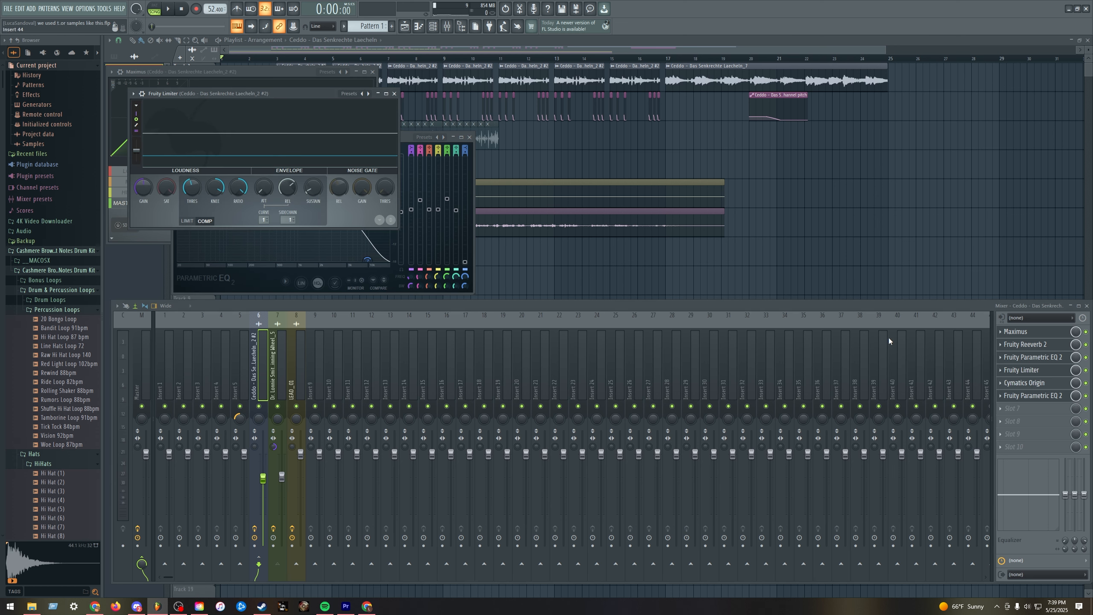
click(188, 222)
click(206, 222)
click(1033, 396)
drag(276, 177, 279, 194)
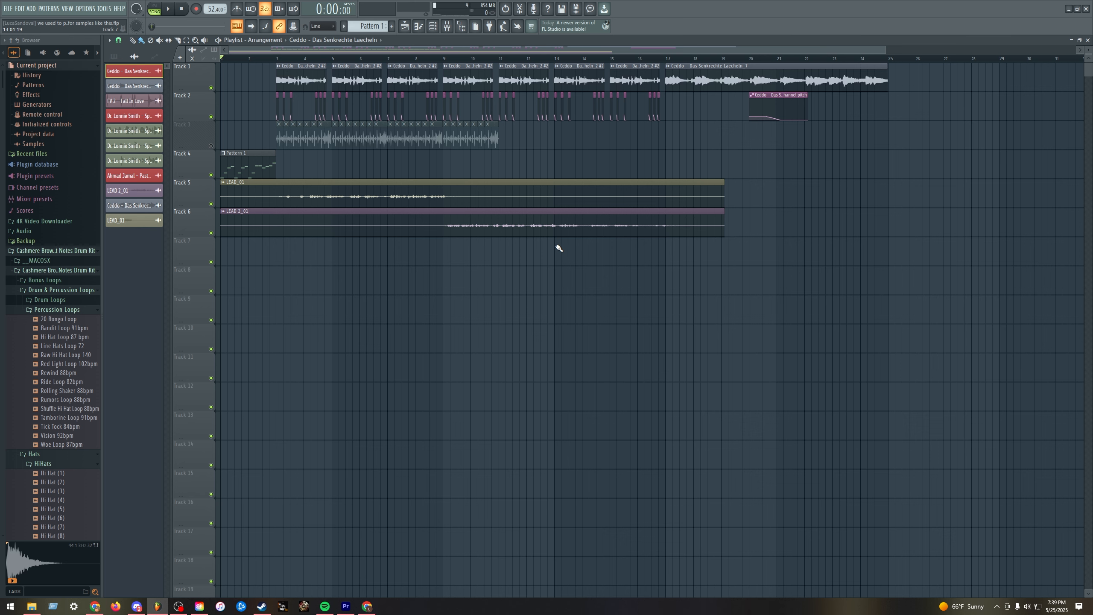
Step: Play the arrangement's opening from bar 1, and view Pattern 1's Ceddo slice notes in the piano roll
key(space)
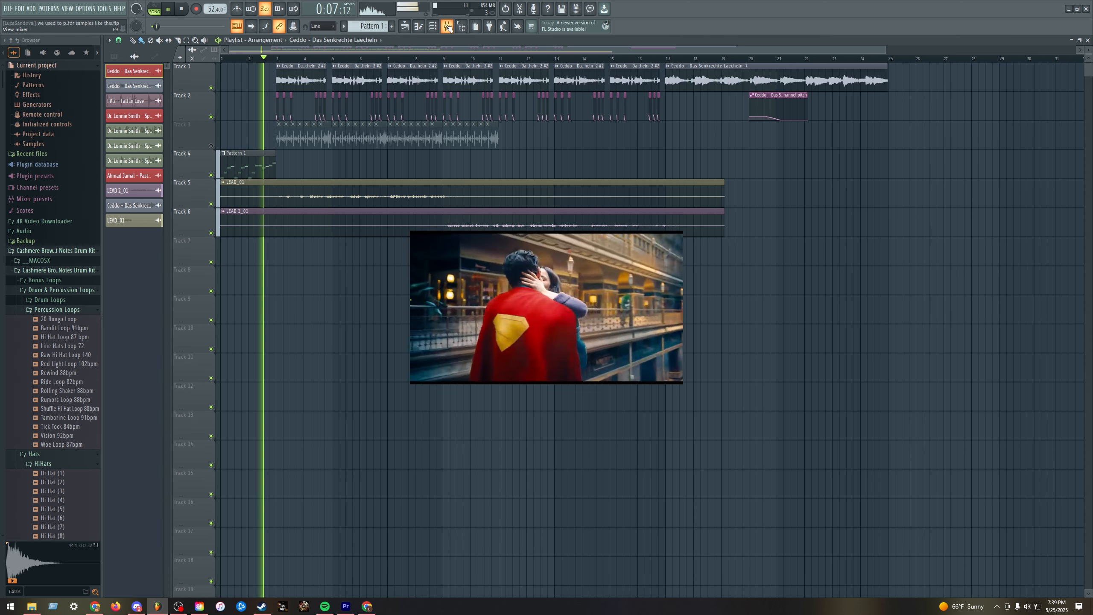
key(space)
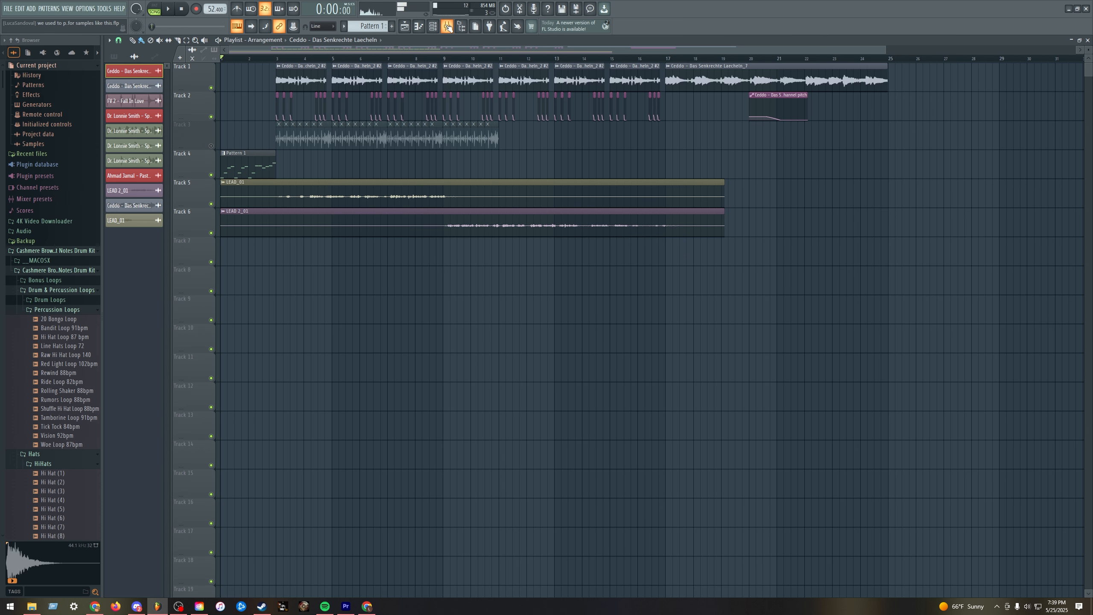
click(419, 28)
scroll(381, 403, down, 4)
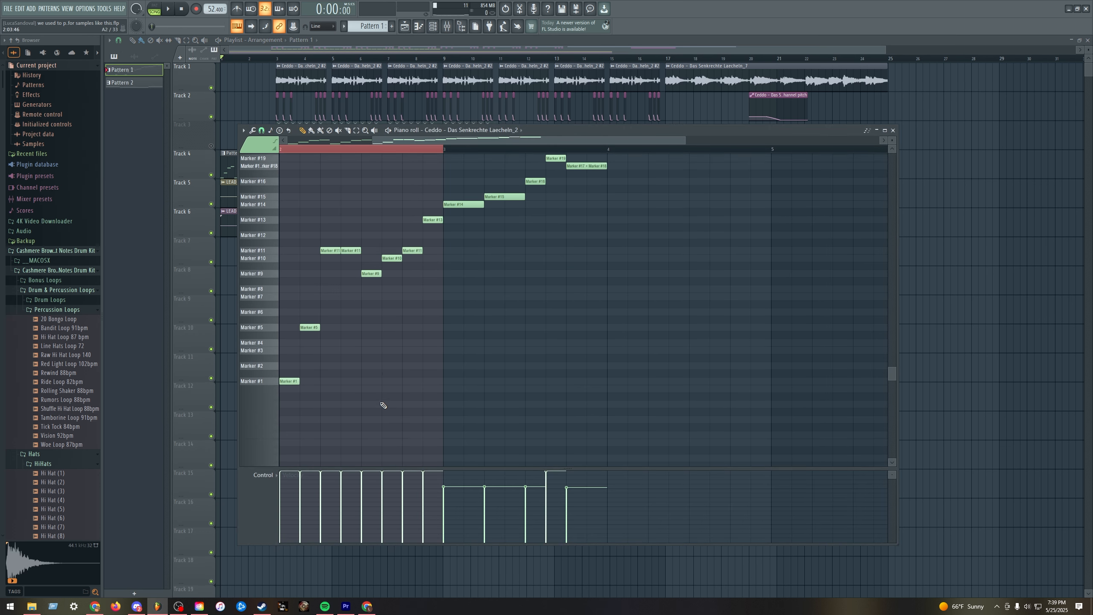
Step: Select the bar holding the Marker #14 to Marker #19 notes in the piano roll and play the unedited sample chop
scroll(344, 362, up, 2)
drag(446, 151, 590, 172)
click(590, 172)
key(space)
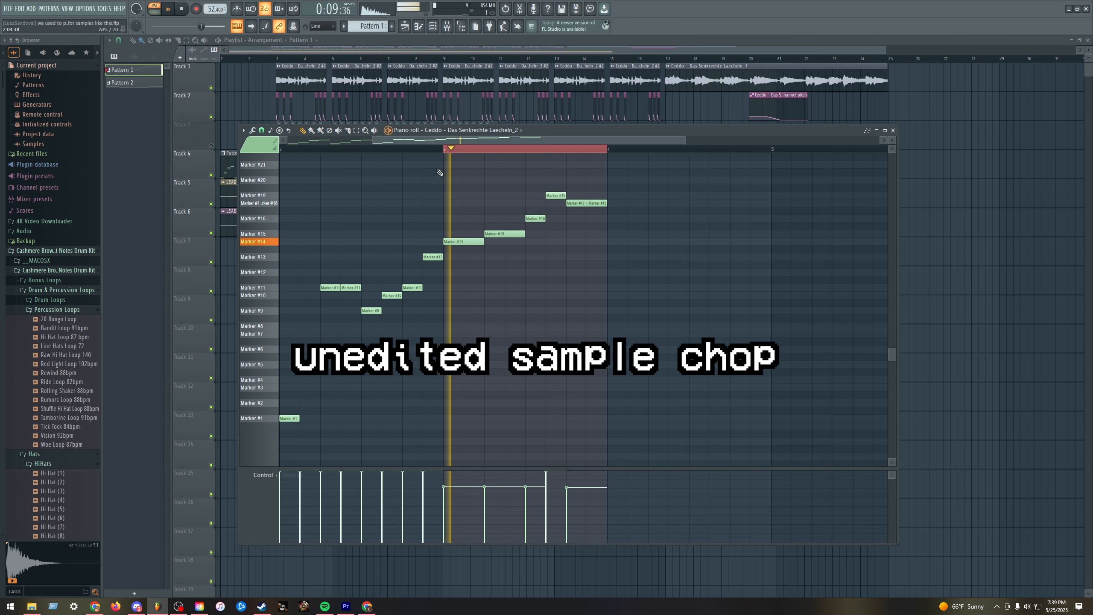
scroll(537, 220, up, 3)
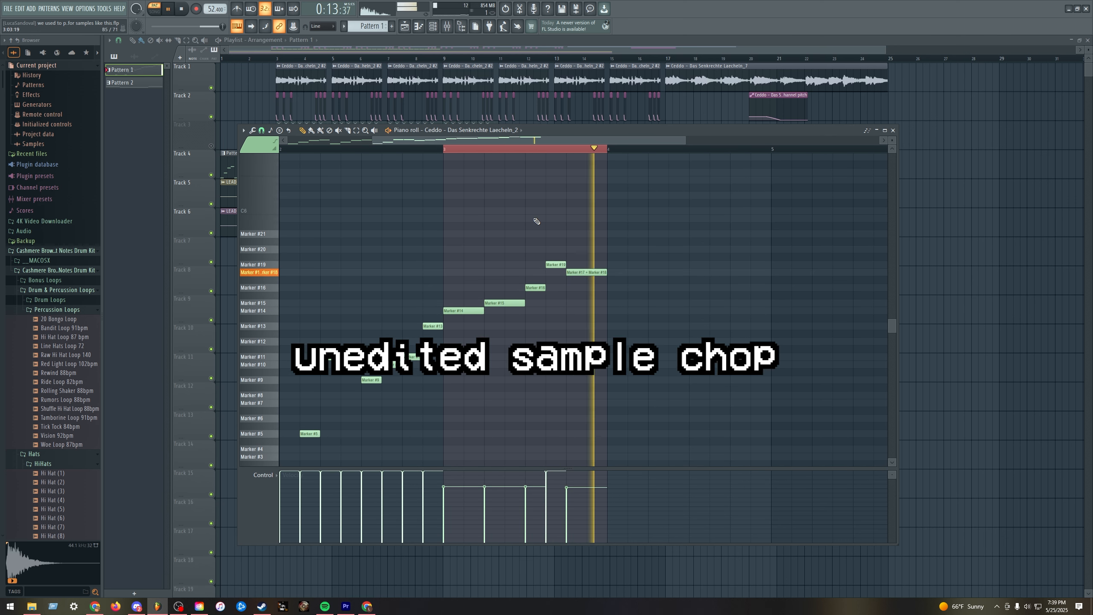
key(space)
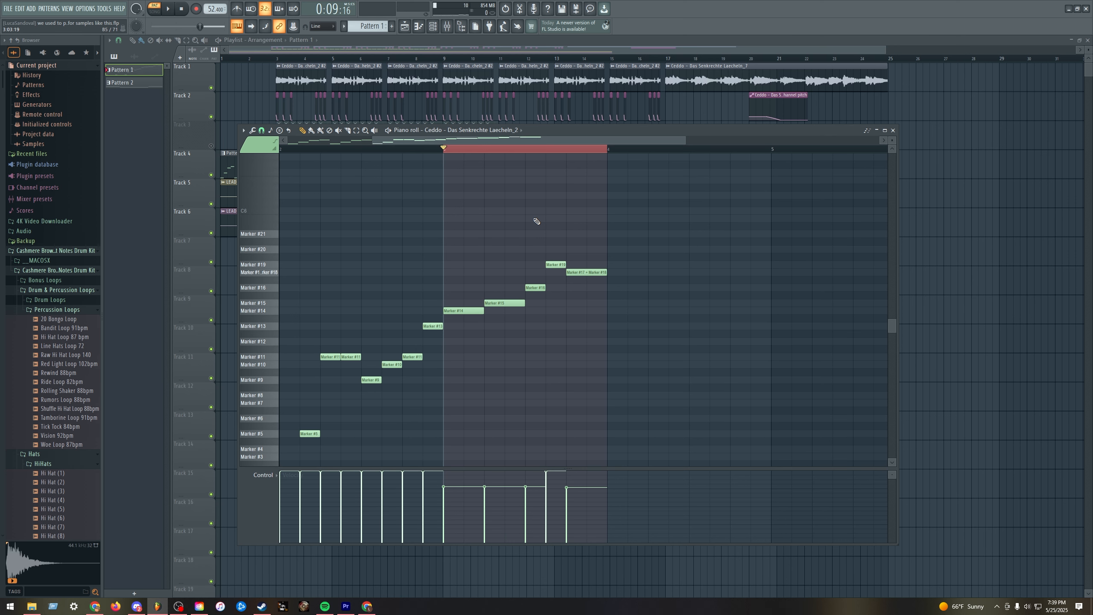
Step: Return to the playlist, list its audio clips in the picker, and view the Ceddo sample's slices in Slicex
key(F7)
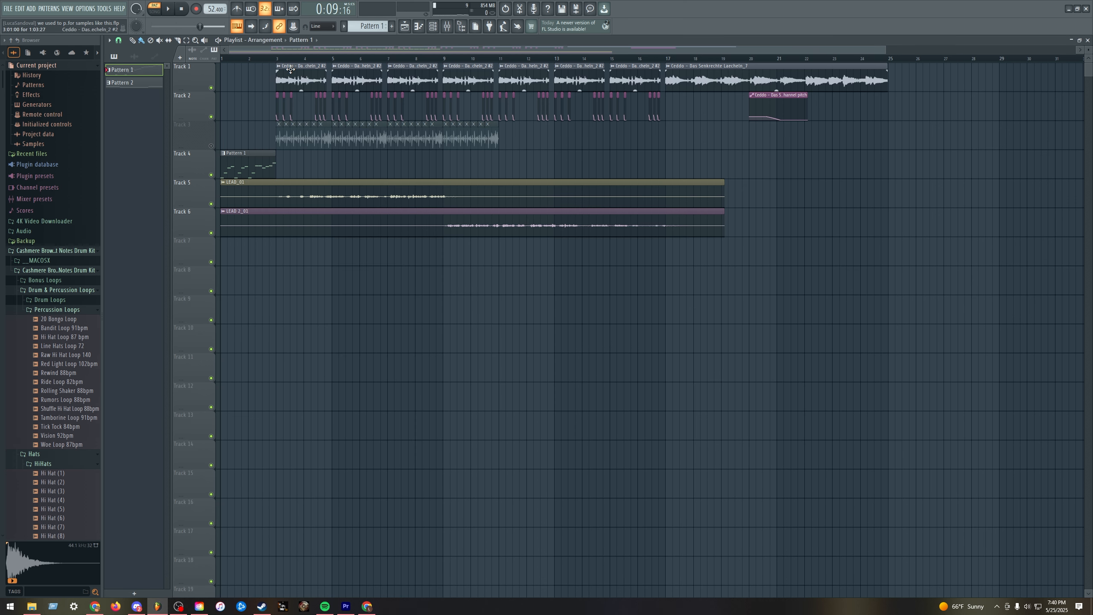
click(135, 57)
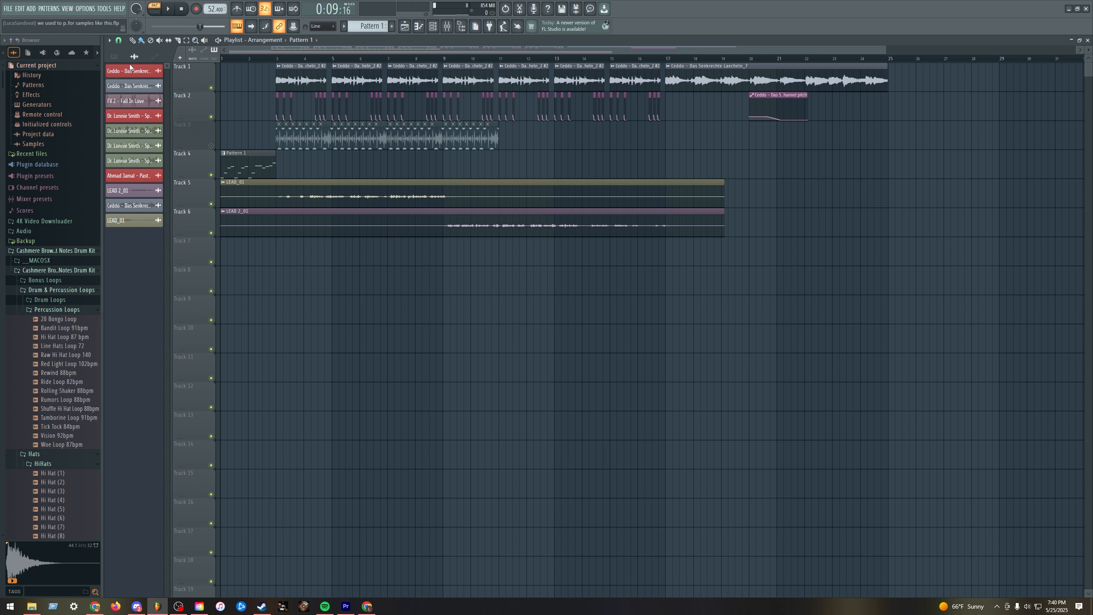
click(433, 26)
click(237, 175)
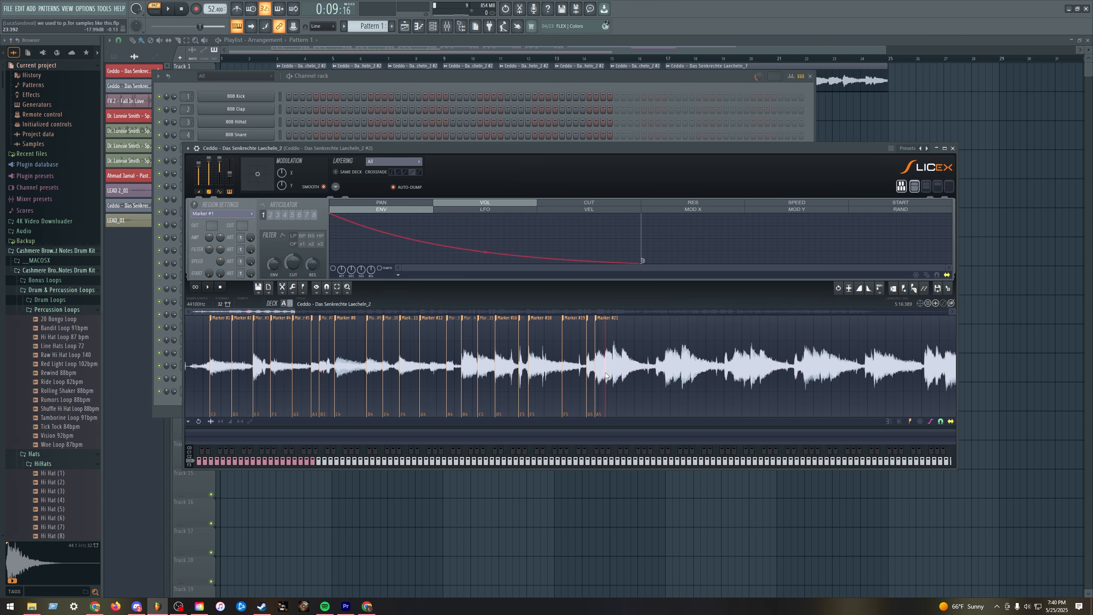
key(F5)
click(272, 59)
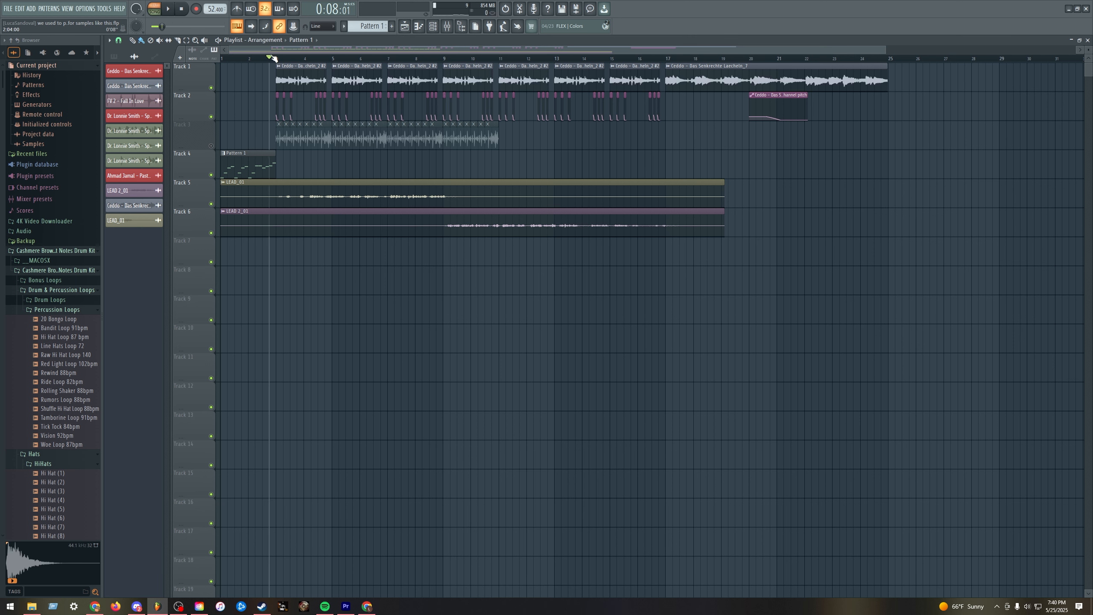
Step: Open the first Ceddo audio clip on Track 1 in Edison and enlarge the editor window
double_click(287, 79)
click(313, 302)
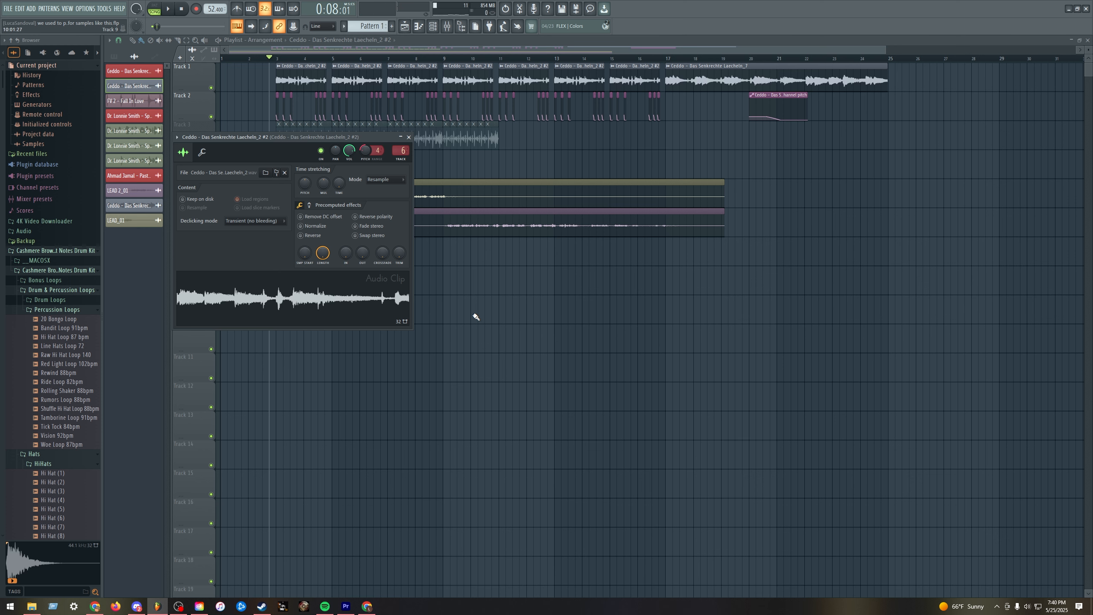
right_click(390, 314)
click(347, 347)
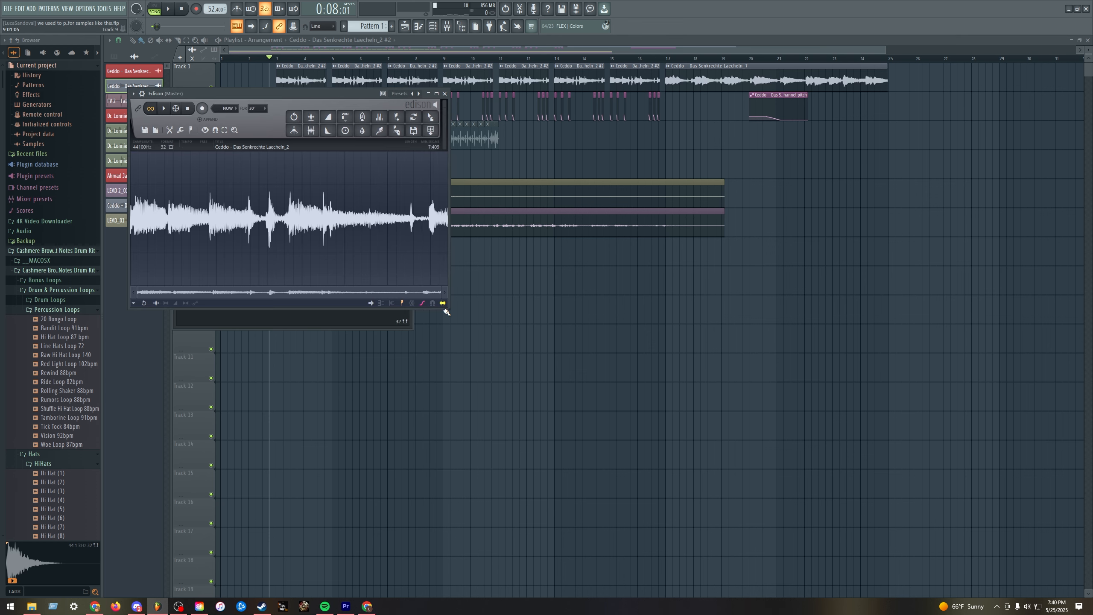
drag(446, 309, 806, 387)
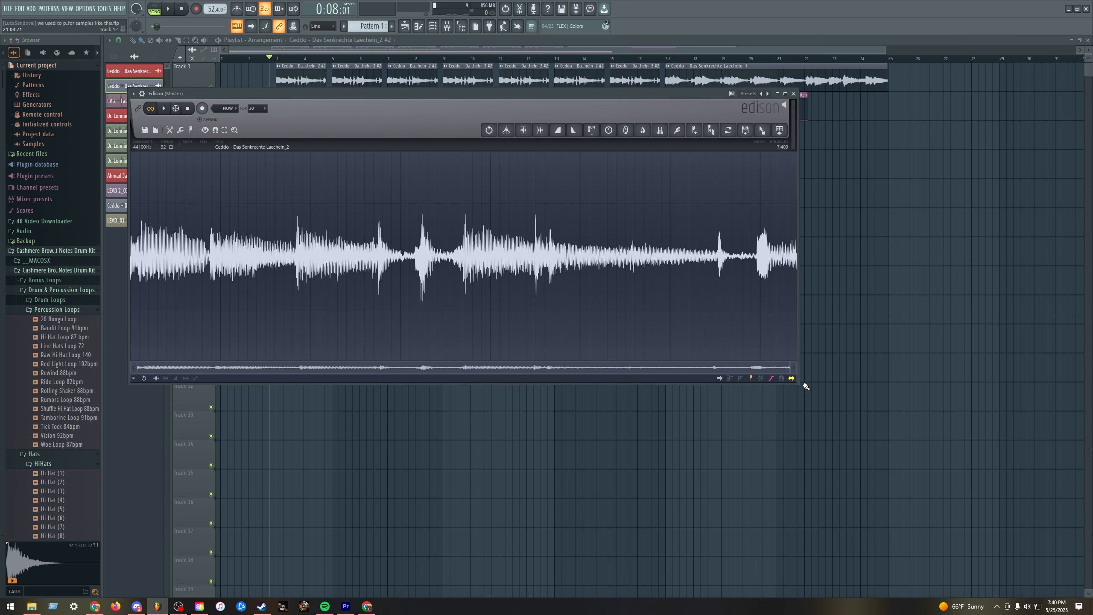
Step: Play the Ceddo sample in Edison, stop it with the scrub control, and close the editor
key(space)
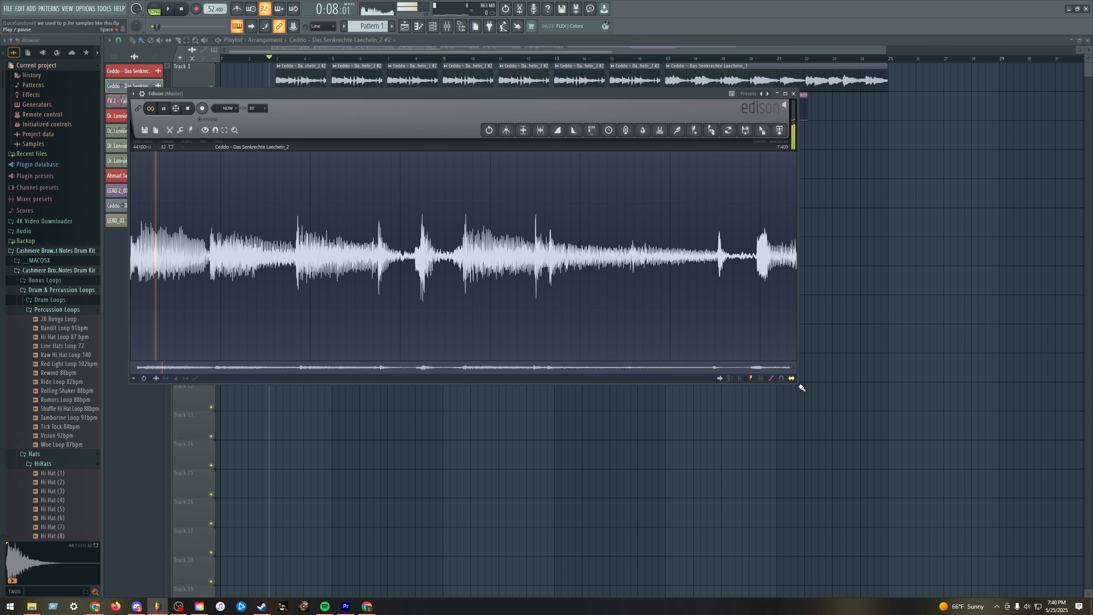
click(175, 108)
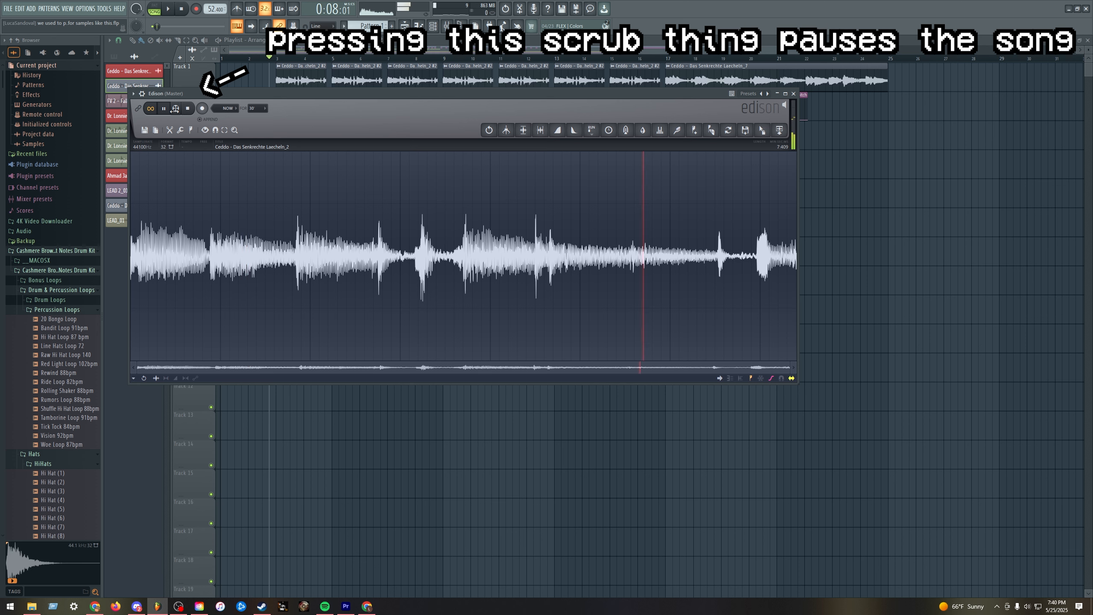
click(175, 109)
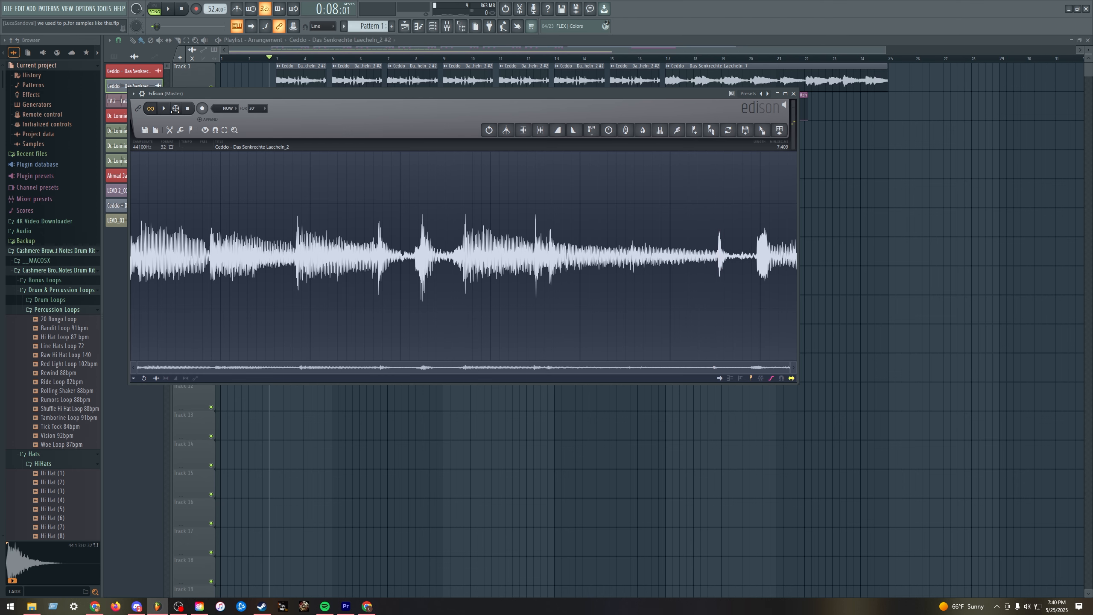
click(793, 94)
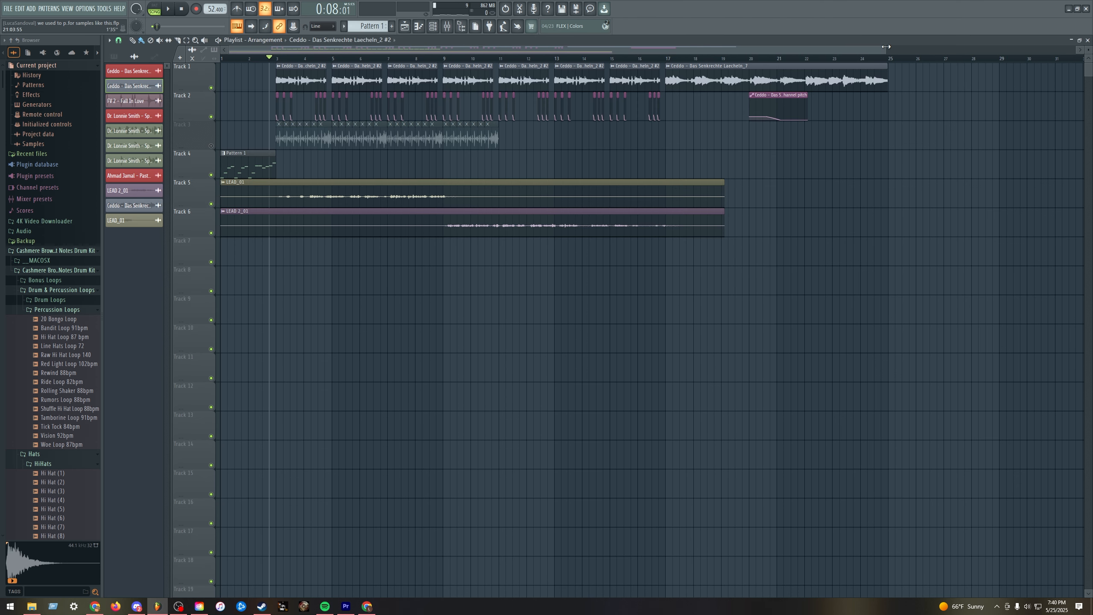
Step: Examine the channel pitch control and its automation options in the first Ceddo clip's channel settings
drag(888, 51, 381, 60)
double_click(379, 69)
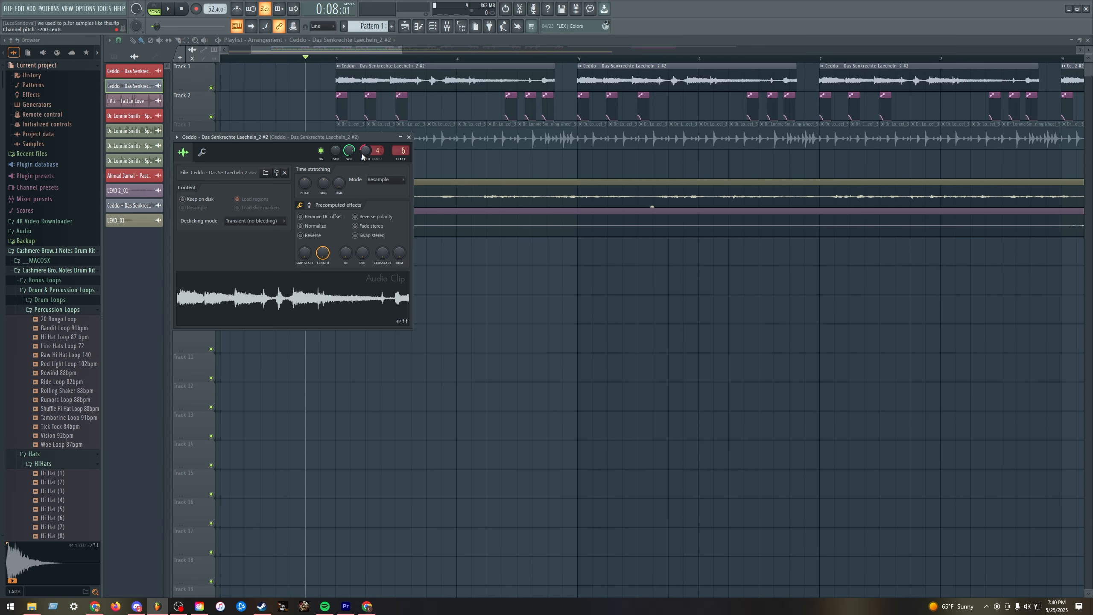
drag(339, 58, 352, 59)
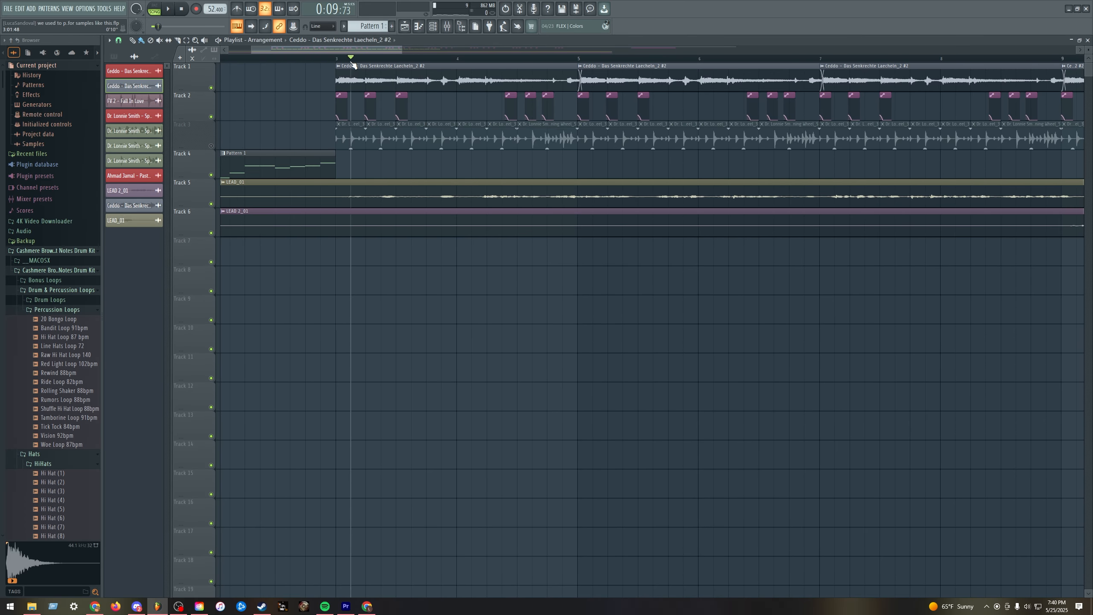
double_click(383, 68)
right_click(366, 154)
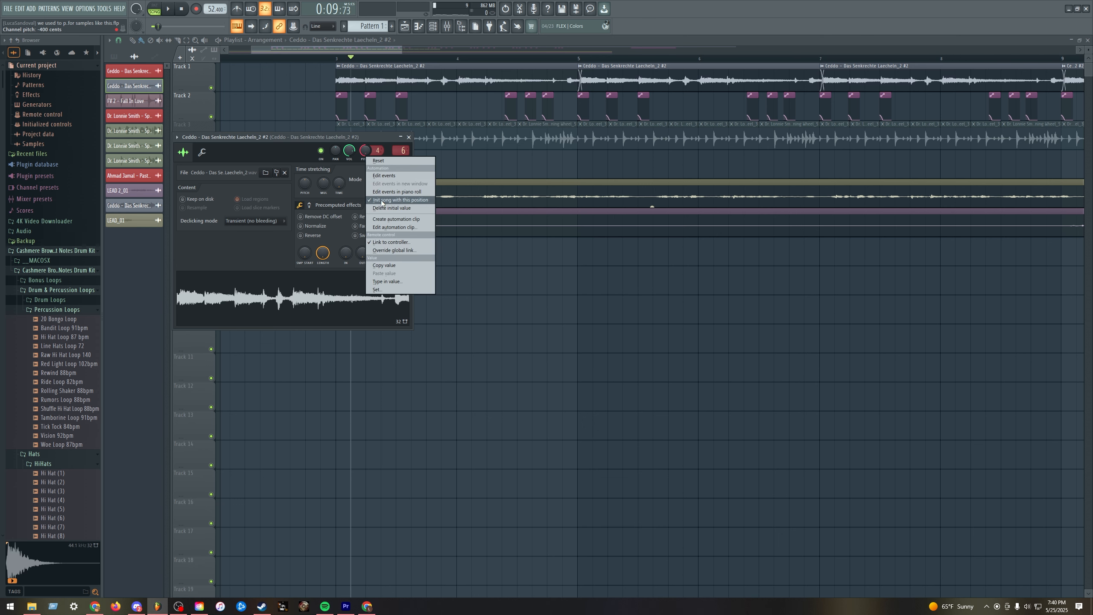
right_click(292, 108)
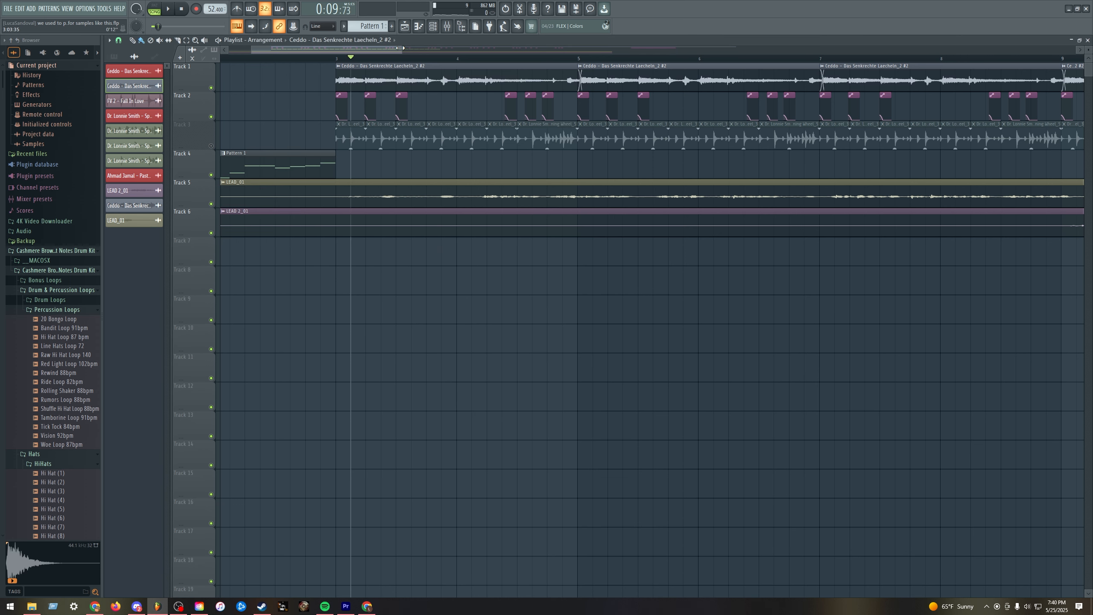
Step: Play the arrangement from bar 3 and mute the LEAD_01 and LEAD 2_01 vocal tracks
mouse_move(322, 52)
mouse_down()
mouse_move(367, 52)
mouse_move(312, 53)
mouse_up()
drag(391, 50, 349, 52)
click(260, 58)
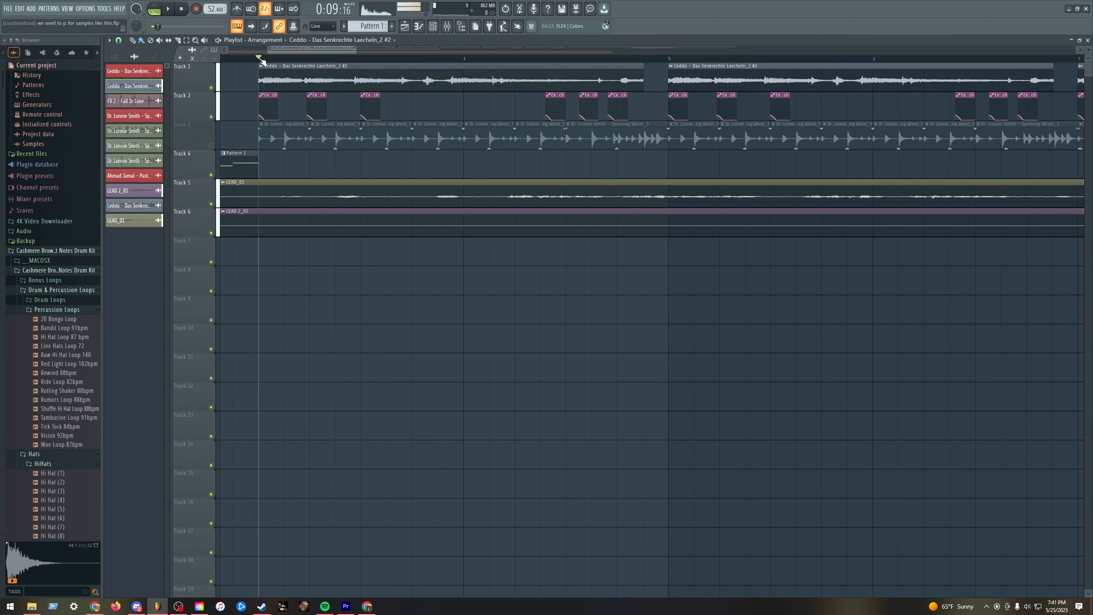
key(space)
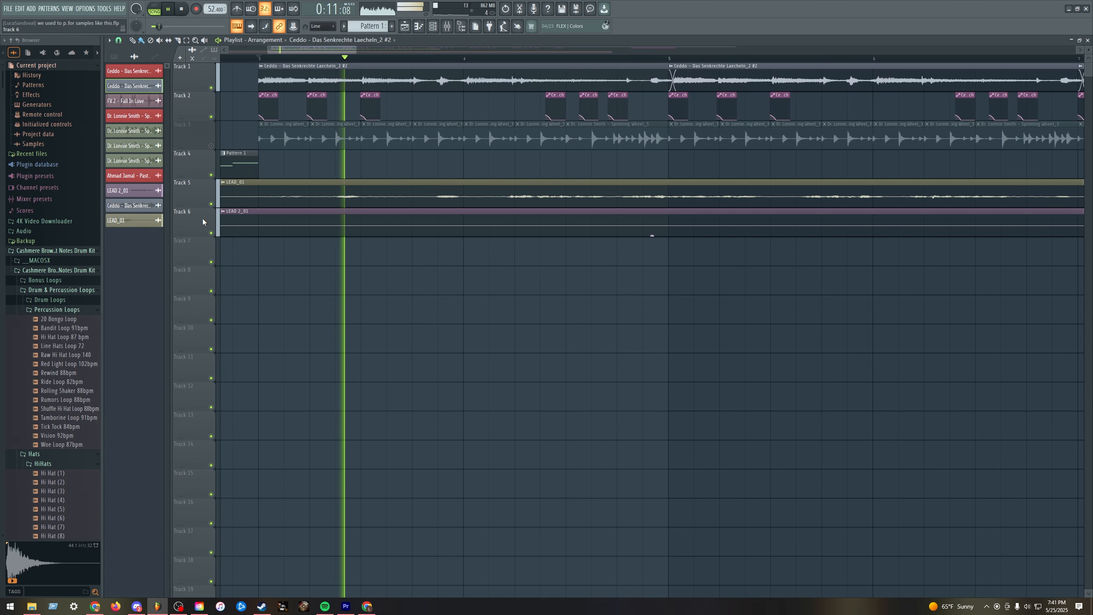
click(211, 204)
click(211, 233)
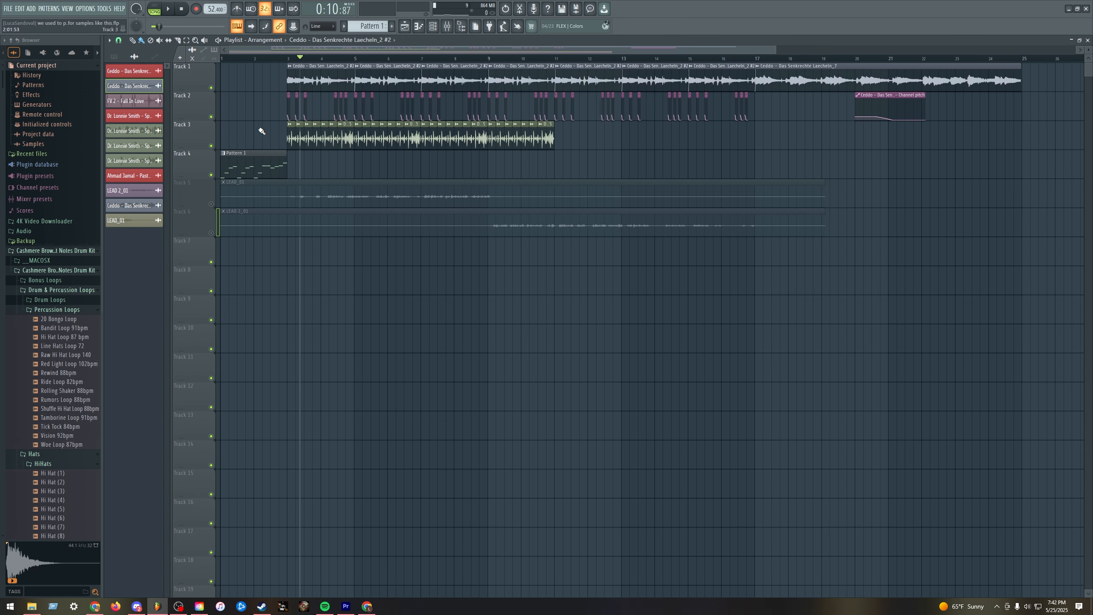
key(space)
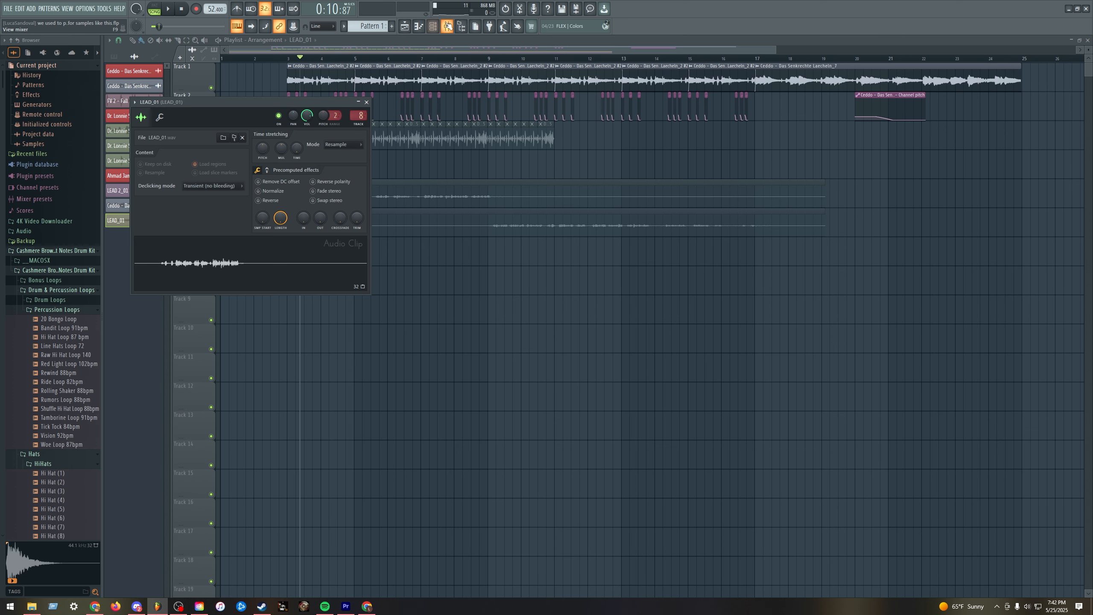
Step: Inspect Soundgoodizer, the Fruity Parametric EQ 2 bands and Fruity Reeverb 2 on LEAD_01's mixer track, and close all plugin windows
click(448, 27)
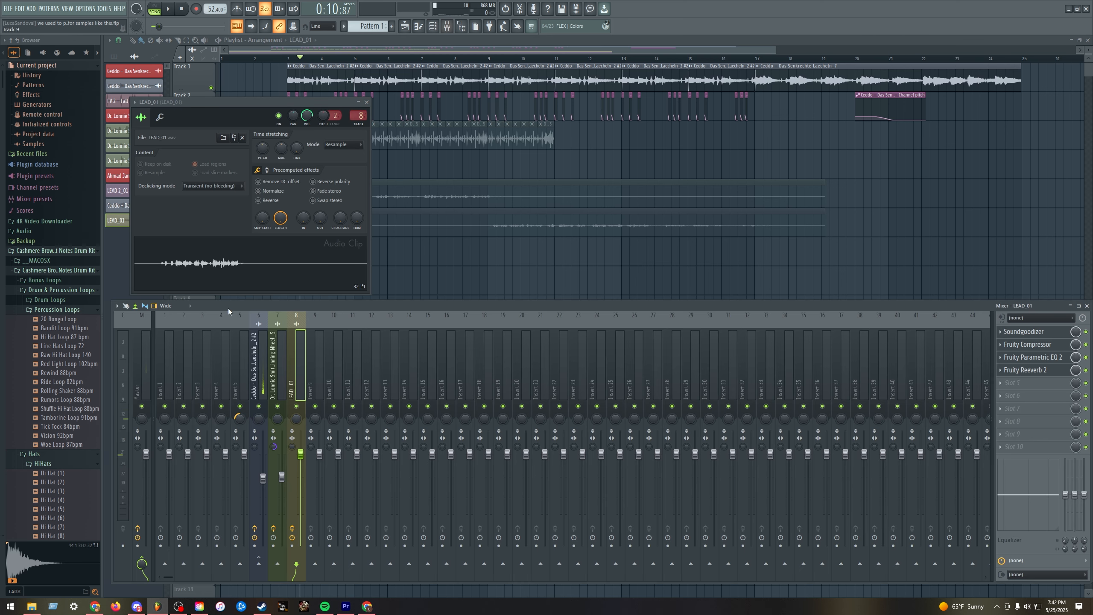
click(1025, 331)
click(1035, 357)
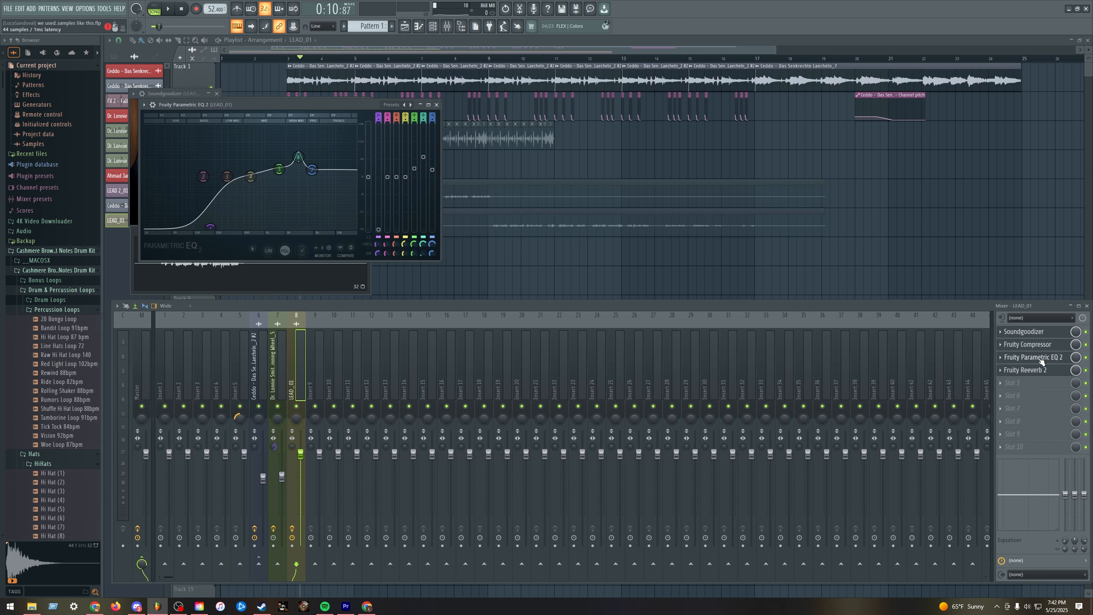
drag(279, 169, 316, 169)
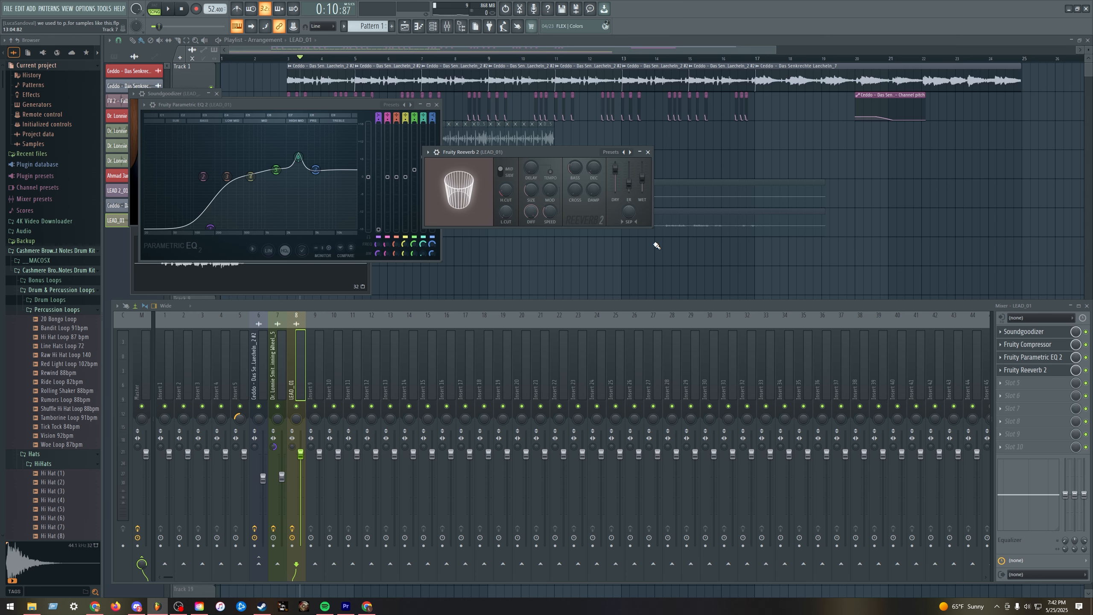
key(F12)
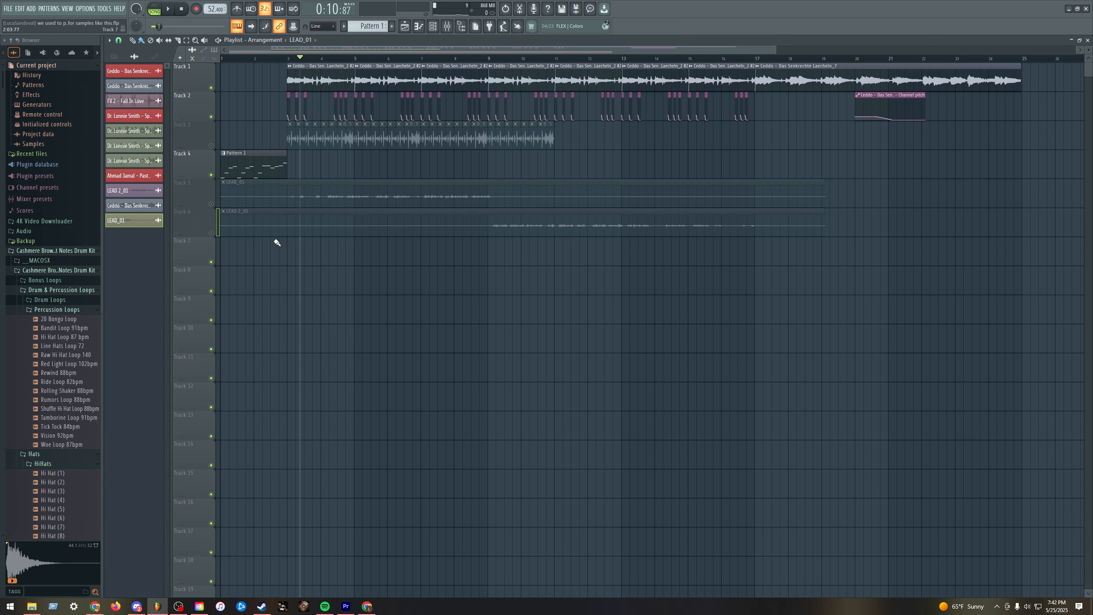
Step: Unmute all playlist tracks, mute Track 3 alone, and play the arrangement with the vocals from just after bar 3
right_click(212, 233)
right_click(212, 233)
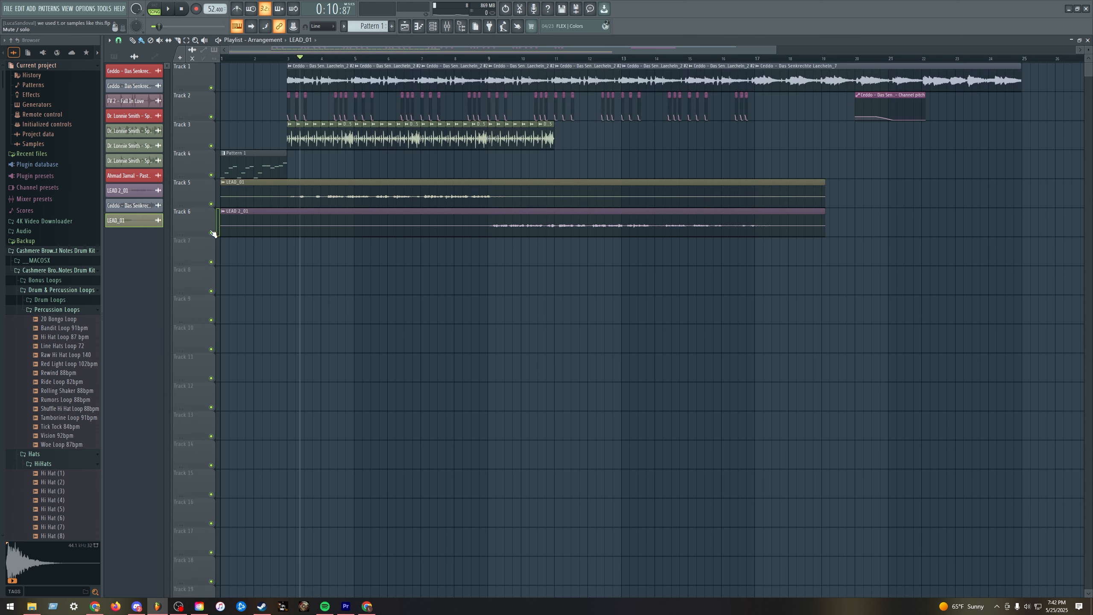
click(211, 146)
key(space)
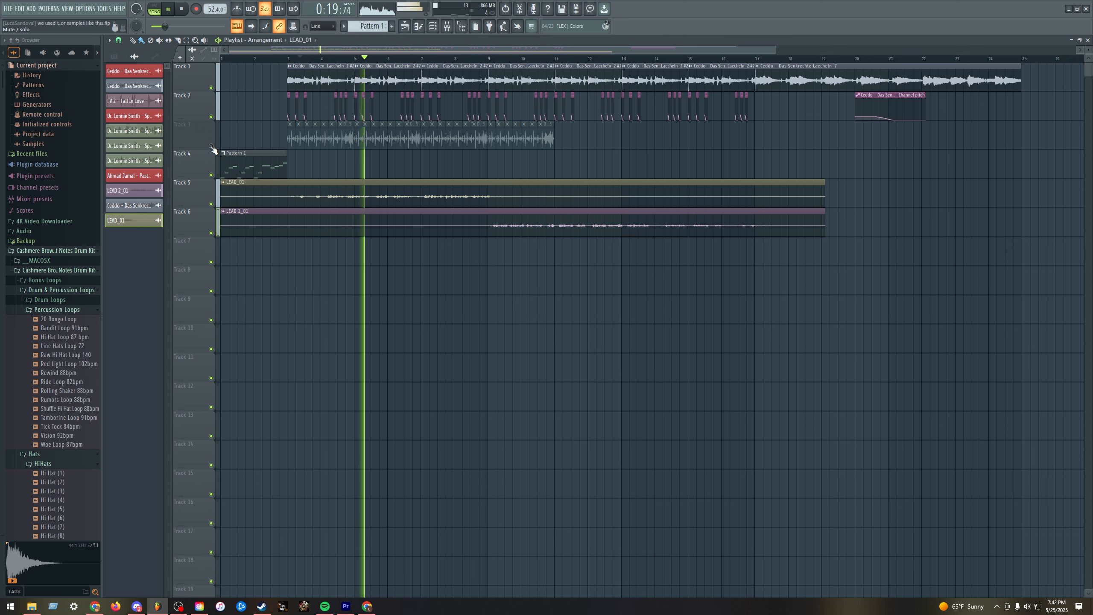
key(space)
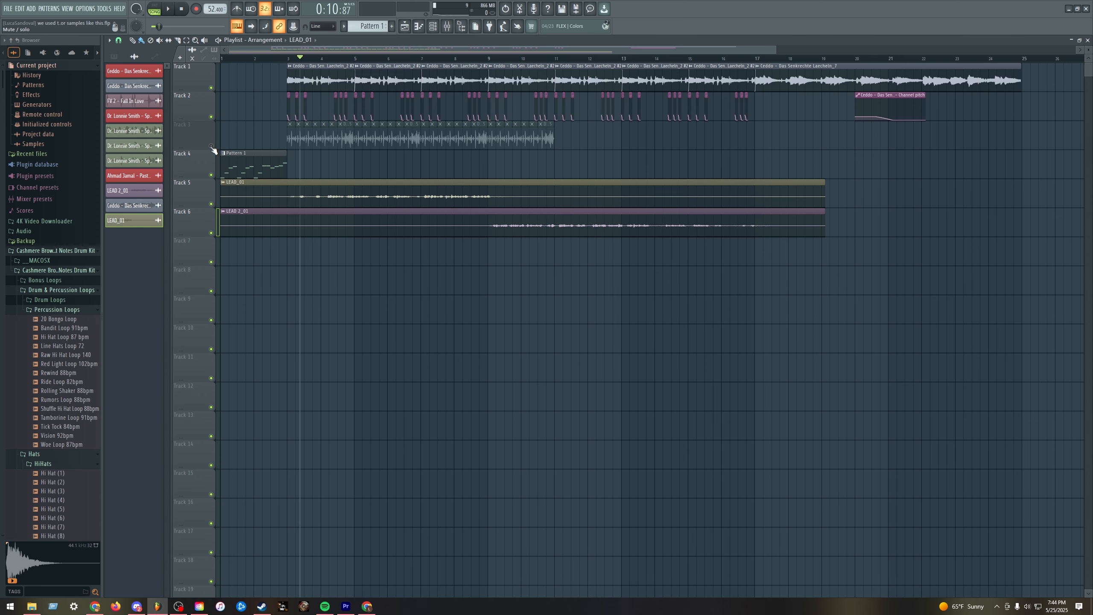
Step: Switch to Discord and briefly play the March contest entry MP3 in the post ur beats here thread
click(136, 607)
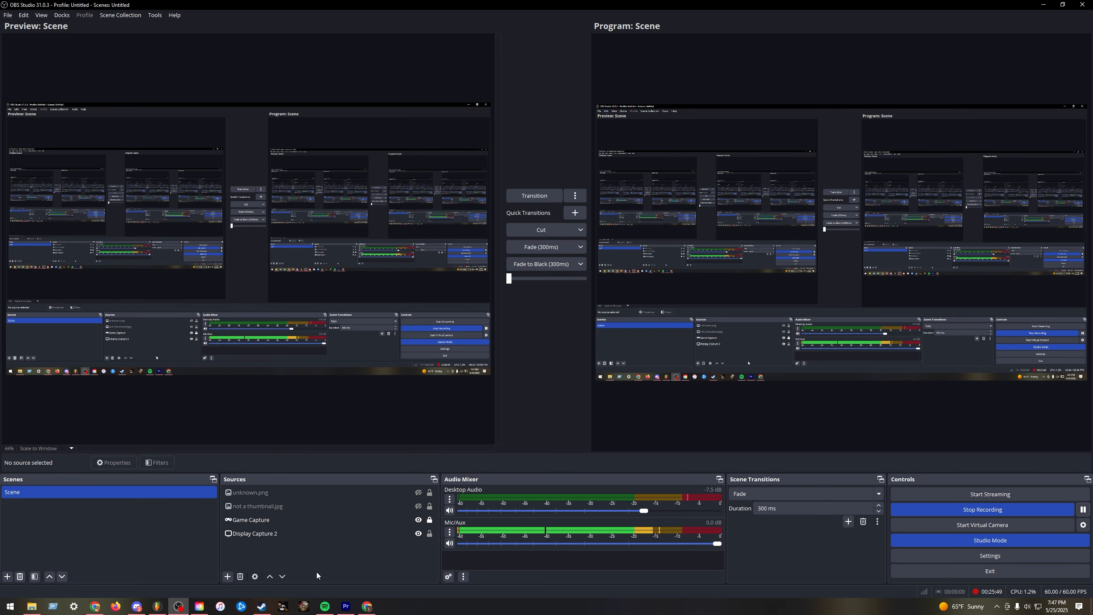
click(136, 606)
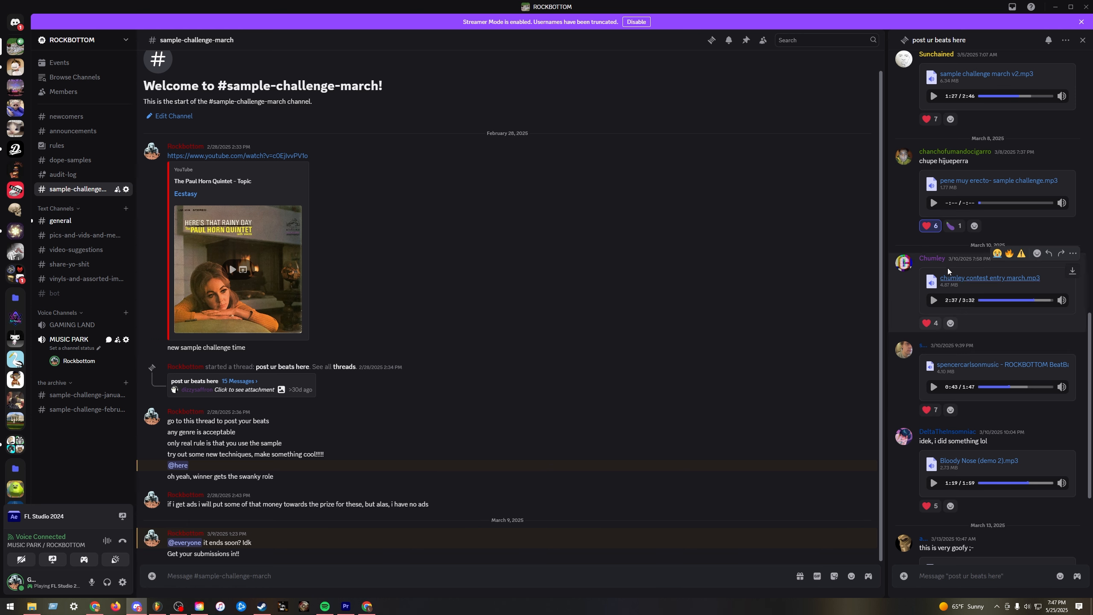
click(934, 302)
click(935, 302)
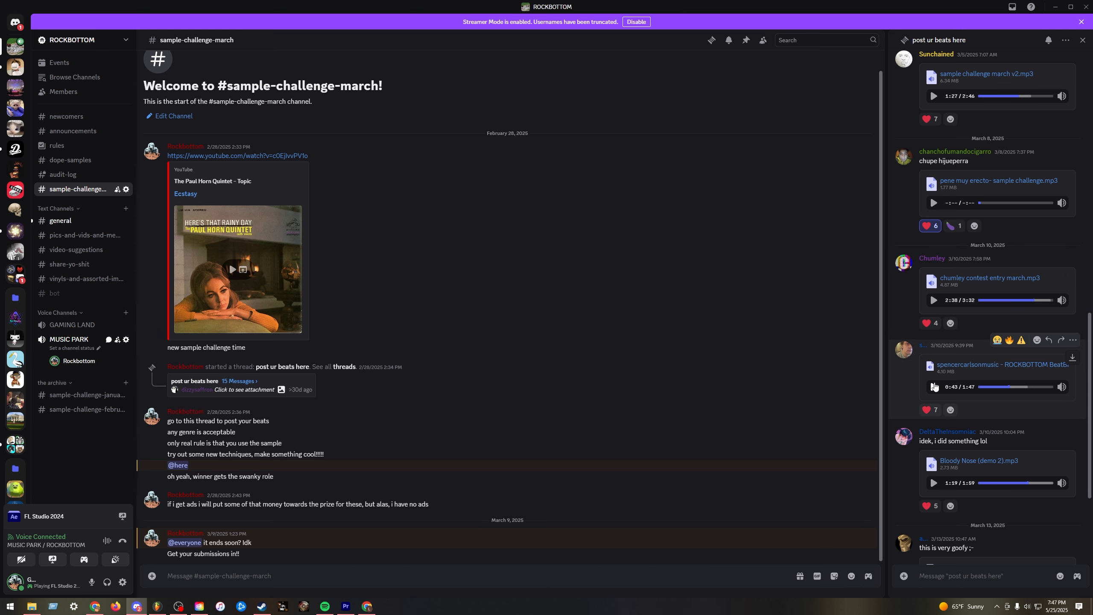
Step: Disable Streamer Mode, view the profile of the ROCKBOTTOM beat's poster, and play that beat in the thread
click(907, 357)
click(911, 378)
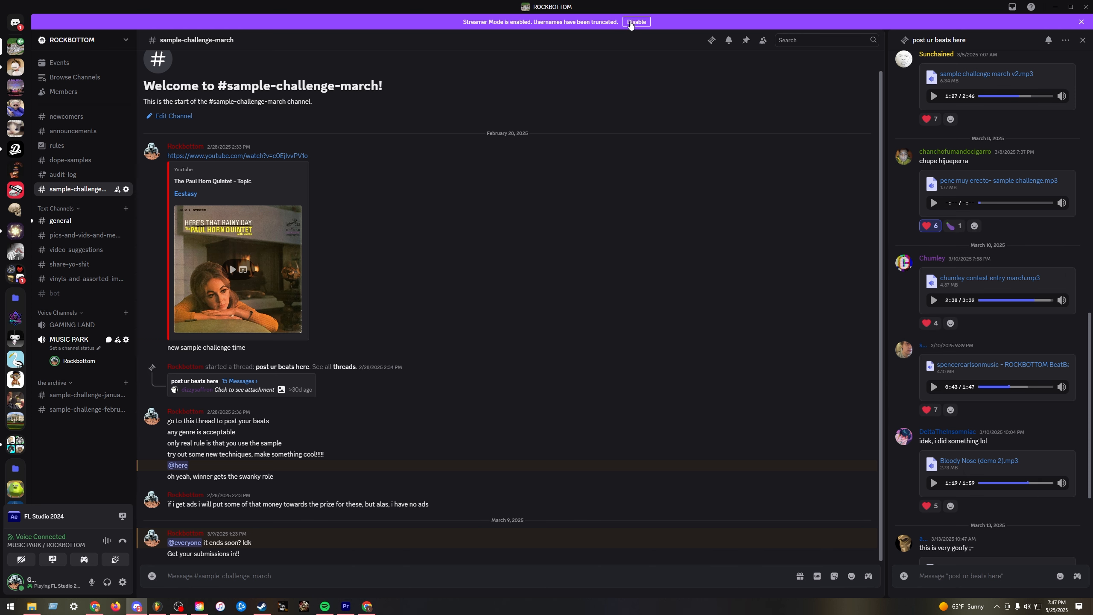
click(636, 21)
click(910, 339)
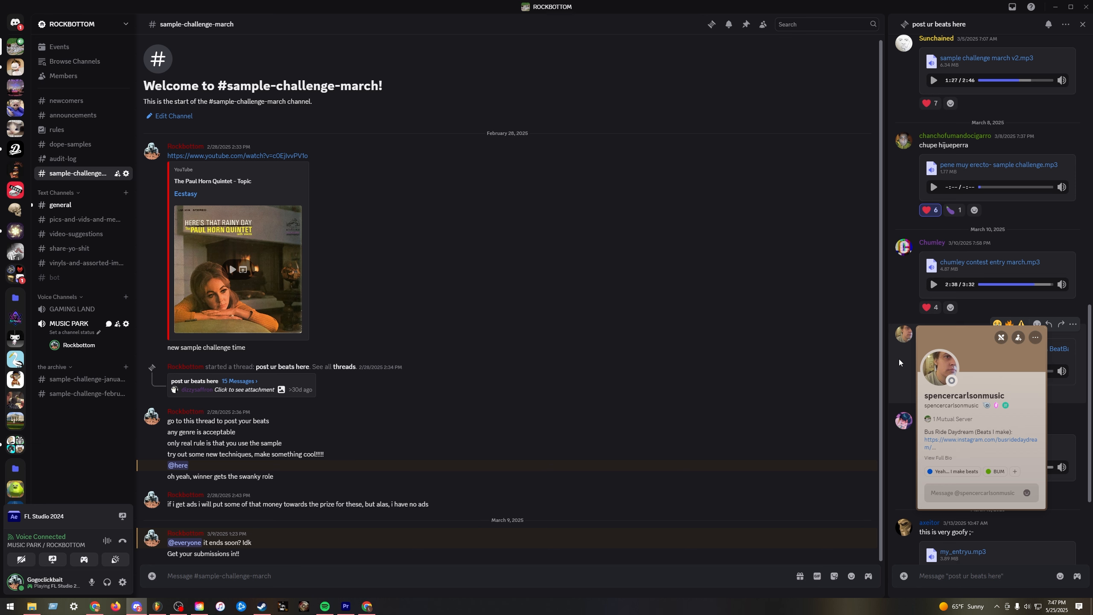
click(902, 361)
click(933, 373)
mouse_move(1062, 371)
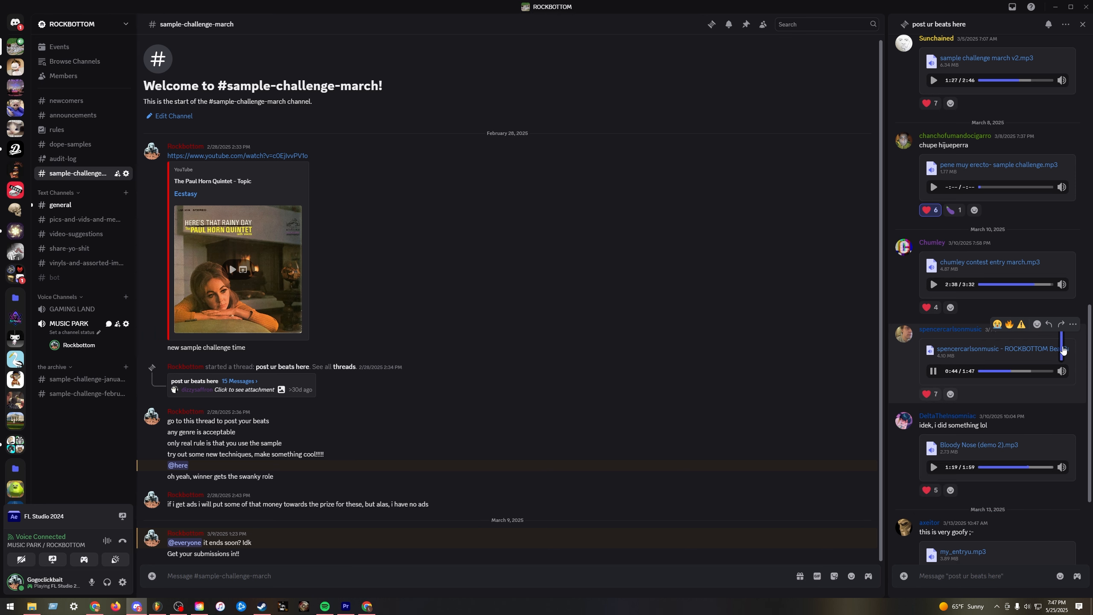
Step: Pause the ROCKBOTTOM beat and play several parts of the March 8 sample challenge MP3 in the thread
drag(1062, 348, 1062, 342)
click(932, 373)
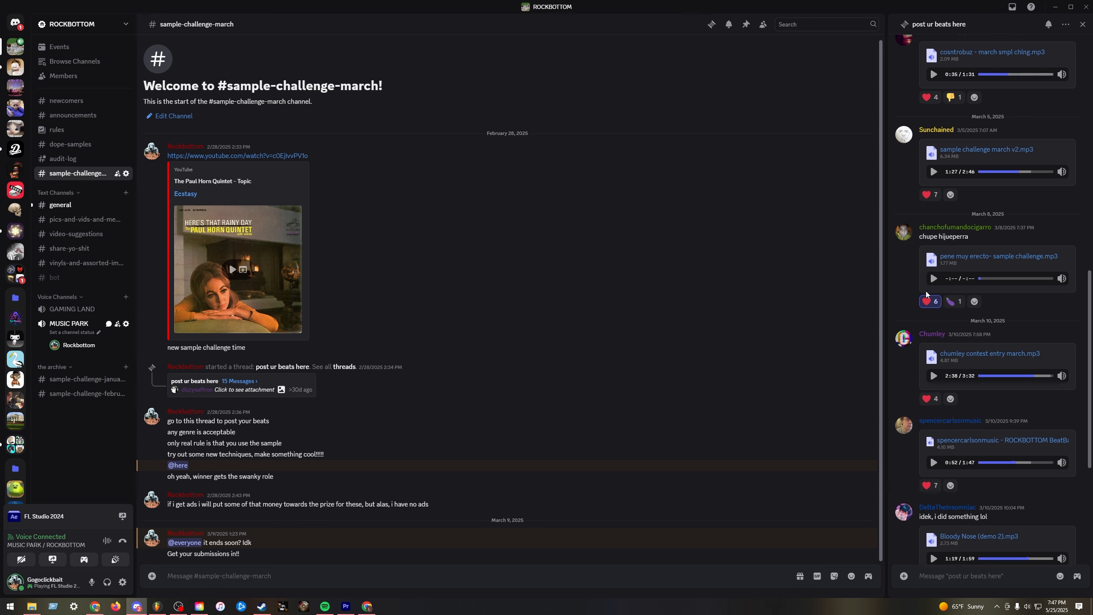
scroll(933, 344, up, 3)
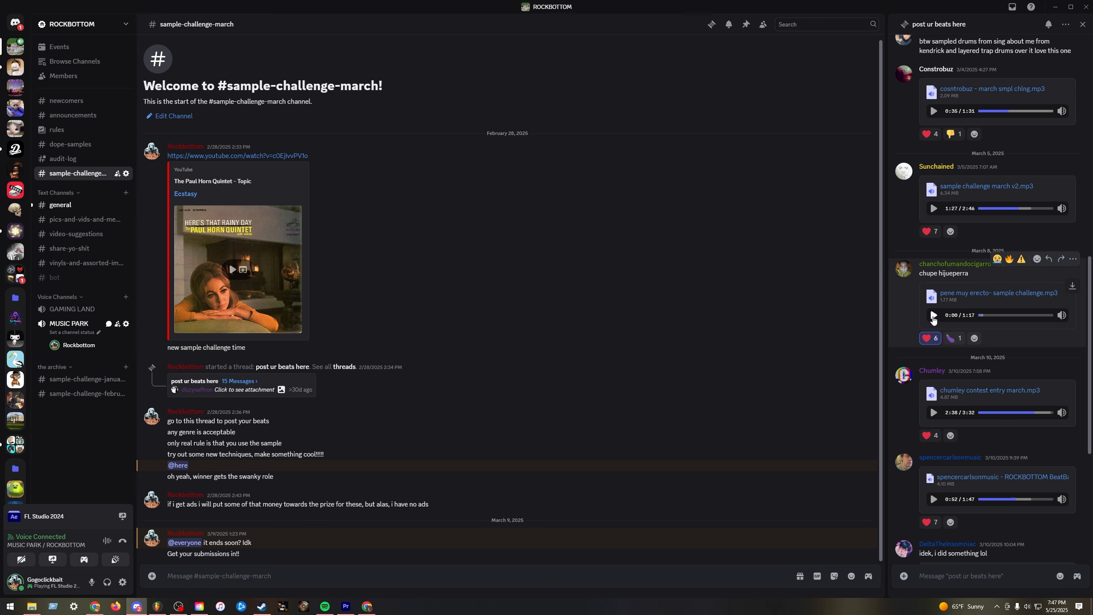
click(933, 316)
click(997, 315)
click(1038, 315)
click(1002, 315)
click(933, 315)
Step: View the profile of the Bloody Nose (demo 2).mp3 poster and open that member's server role list
scroll(934, 325, down, 4)
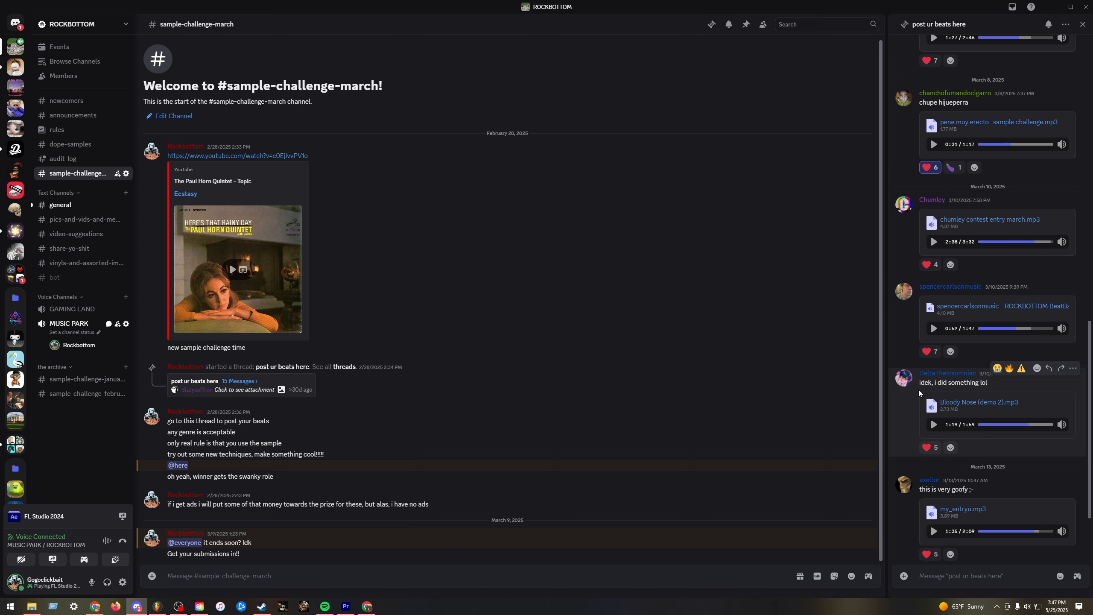
click(955, 374)
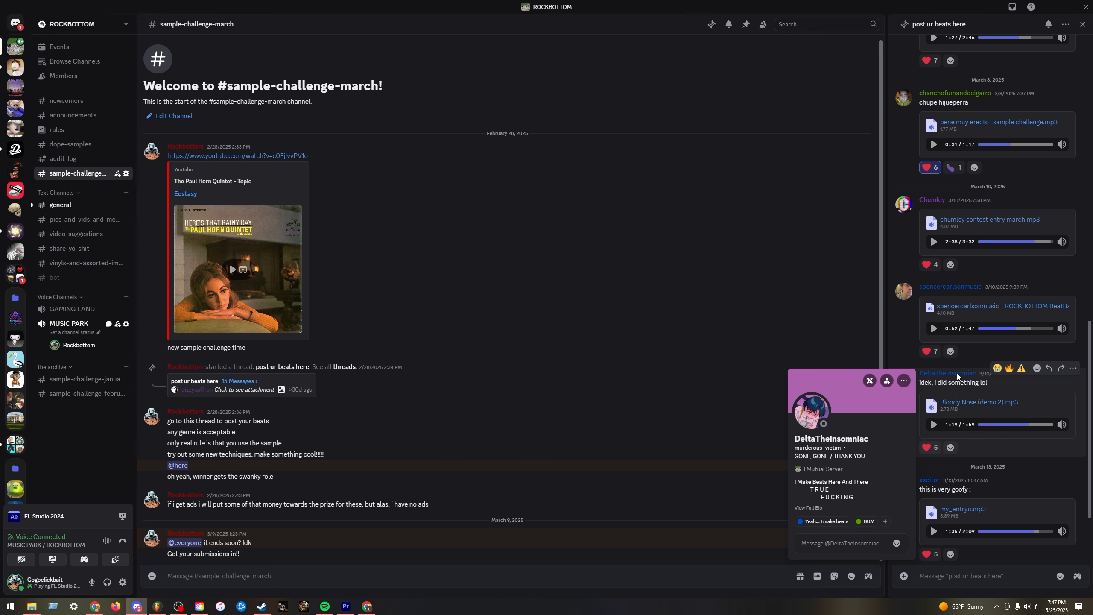
right_click(956, 376)
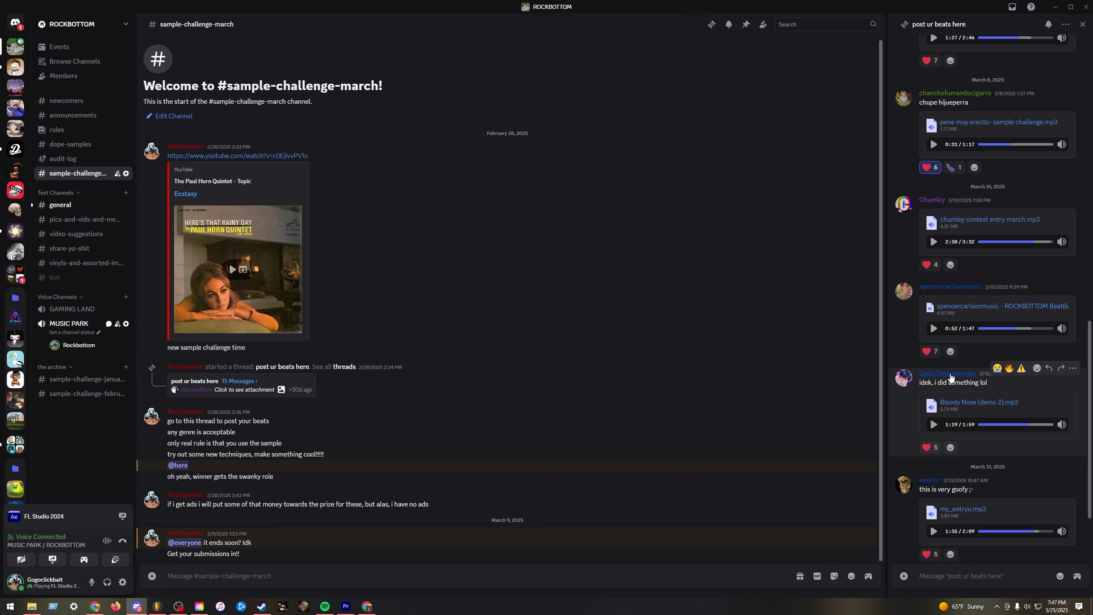
right_click(952, 377)
mouse_move(993, 586)
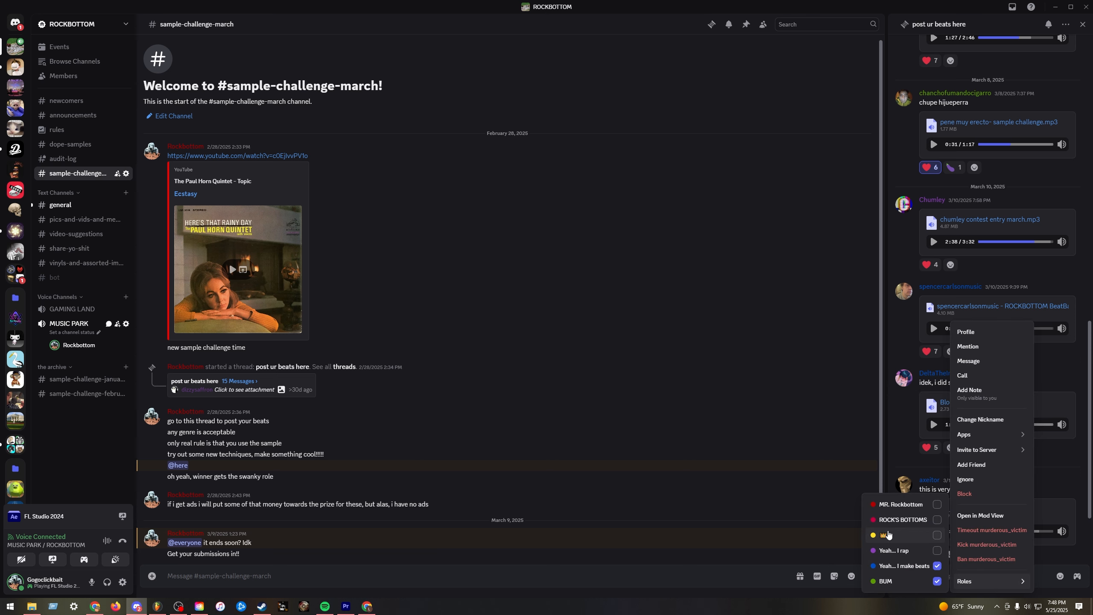